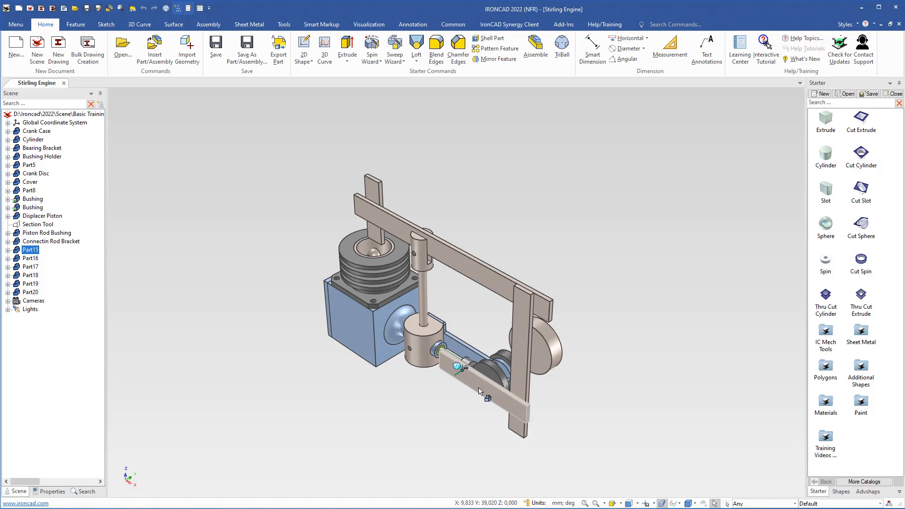
Open the cross-section of Part15's block shape for editing and hide the edited part while keeping the surrounding parts visible
scroll(480, 391, "up", 5)
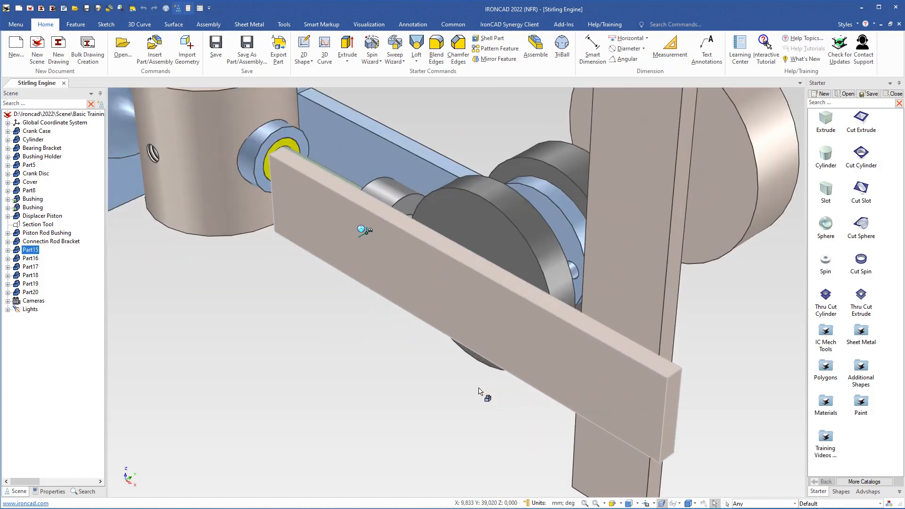
left_click(476, 315)
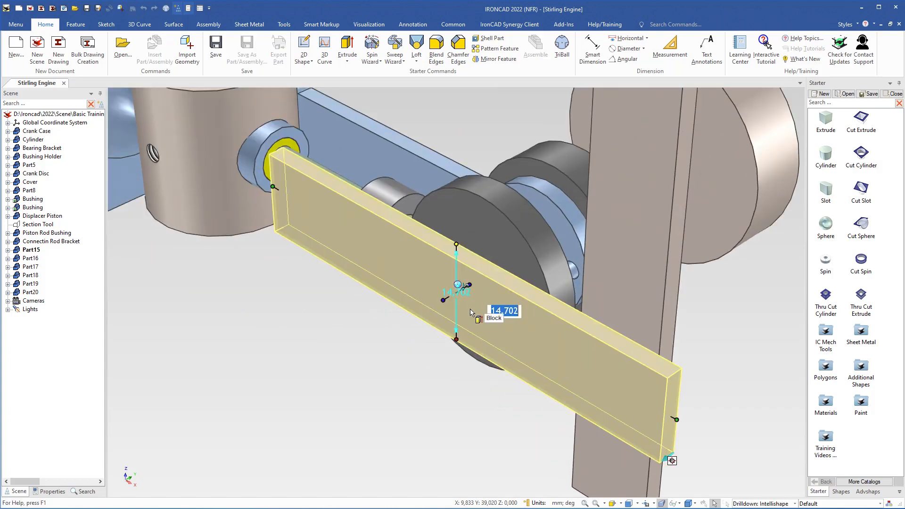
right_click(481, 319)
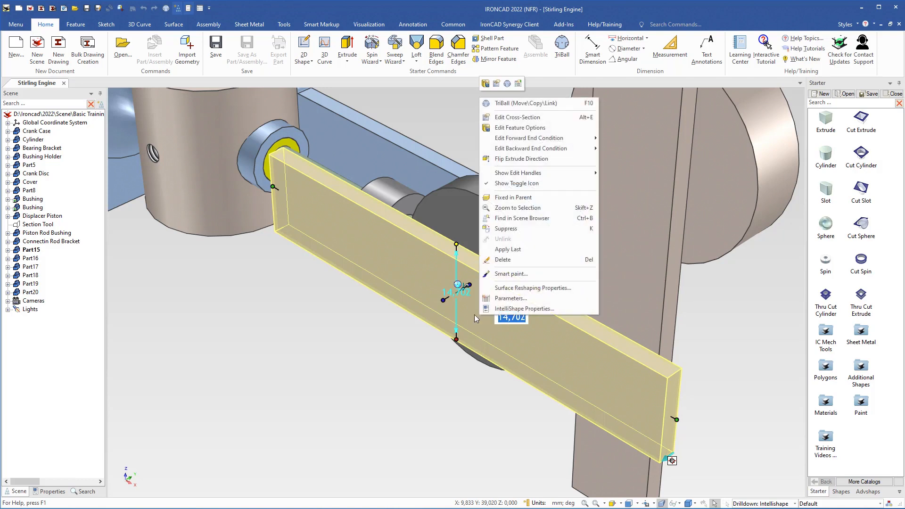
left_click(513, 118)
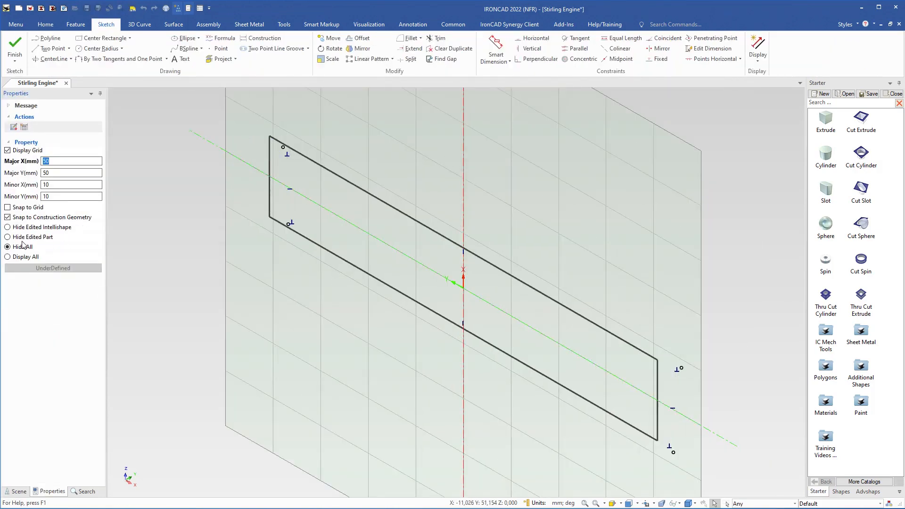
left_click(8, 238)
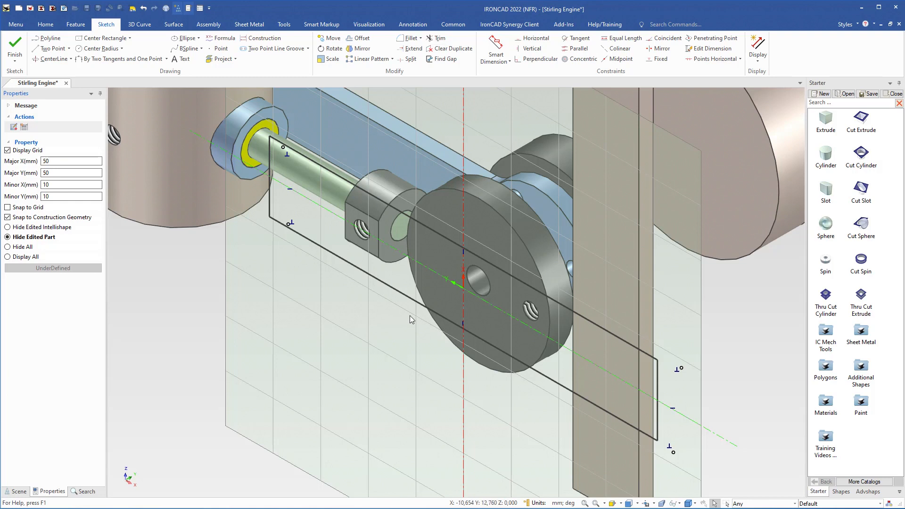
Delete the whole rectangular profile from the block's cross-section sketch
left_click(392, 286)
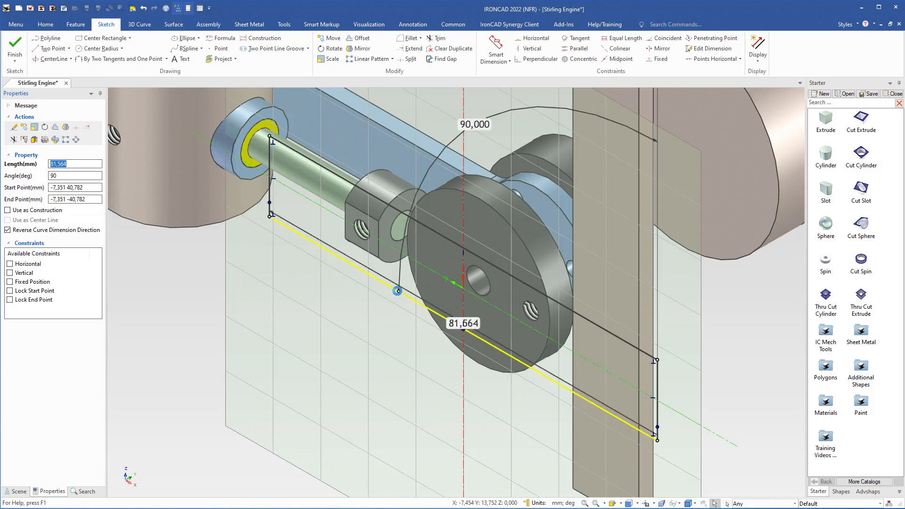
double_click(390, 285)
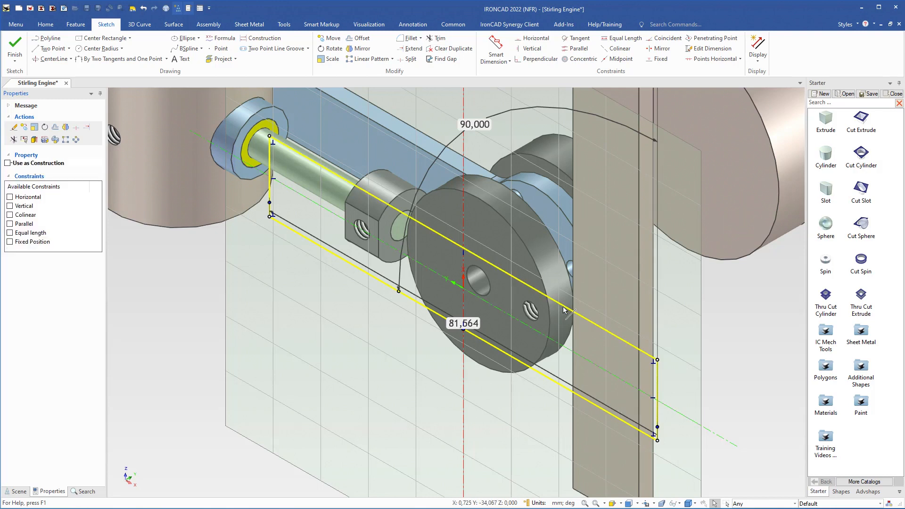
key("Delete")
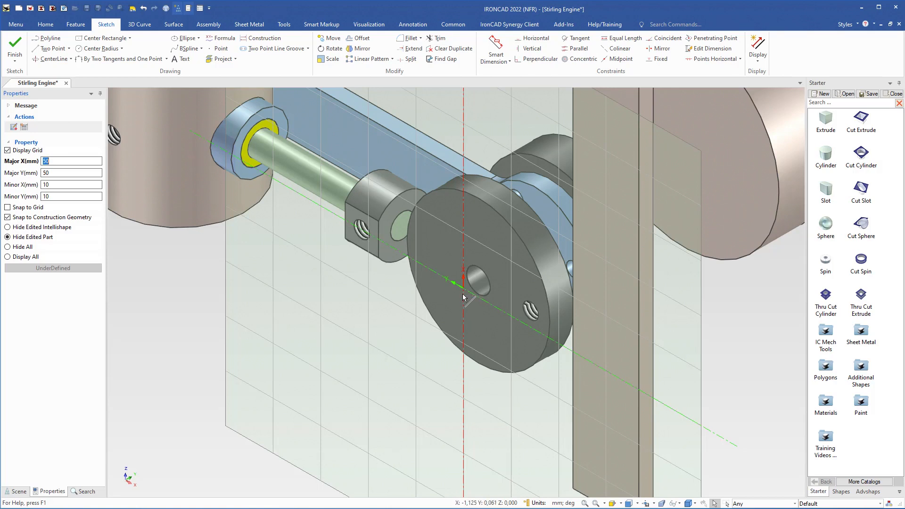
Move the sketch plane's origin with the TriBall to the center point of the threaded hole in the small bracket on the shaft
key("F10")
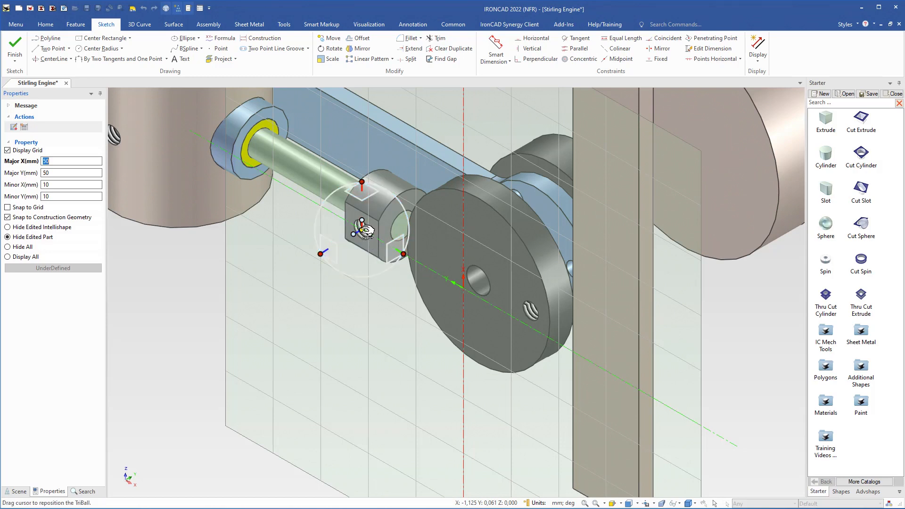
mouse_move(364, 231)
left_mouse_down()
mouse_move(391, 260)
mouse_move(463, 288)
left_mouse_up()
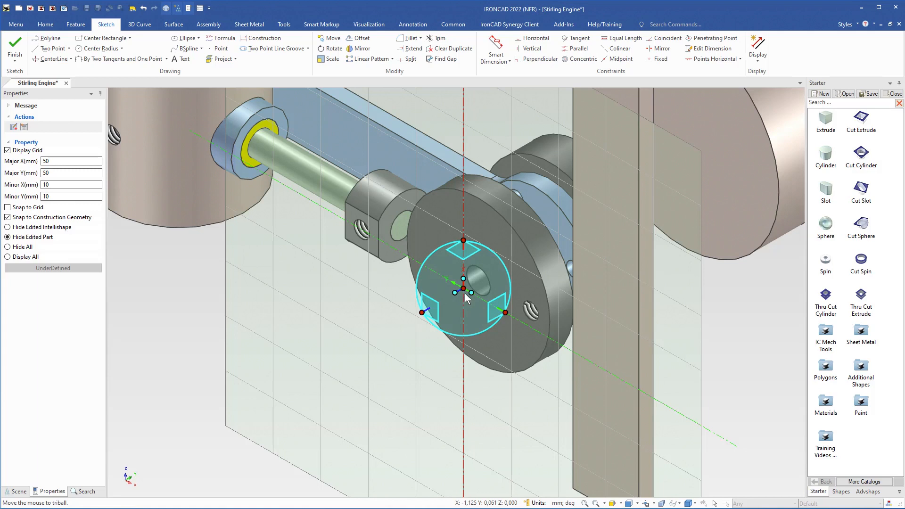
right_click(463, 288)
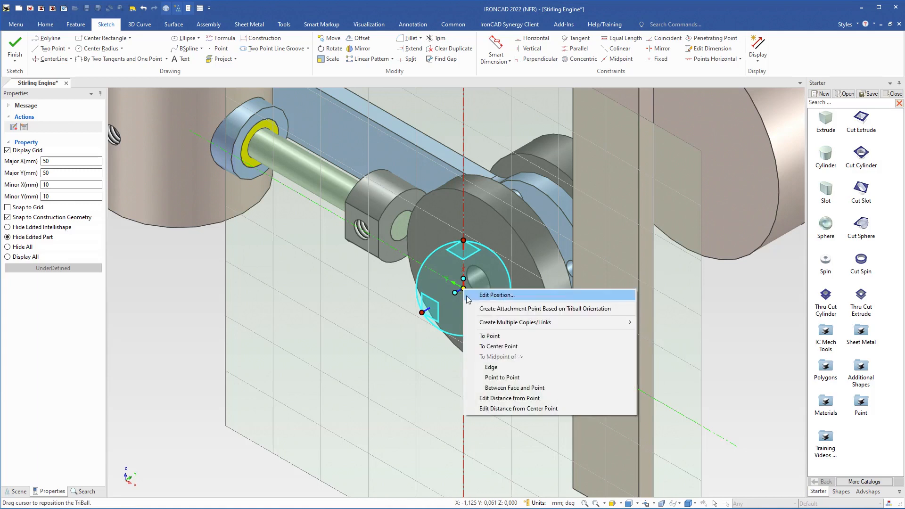
left_click(487, 347)
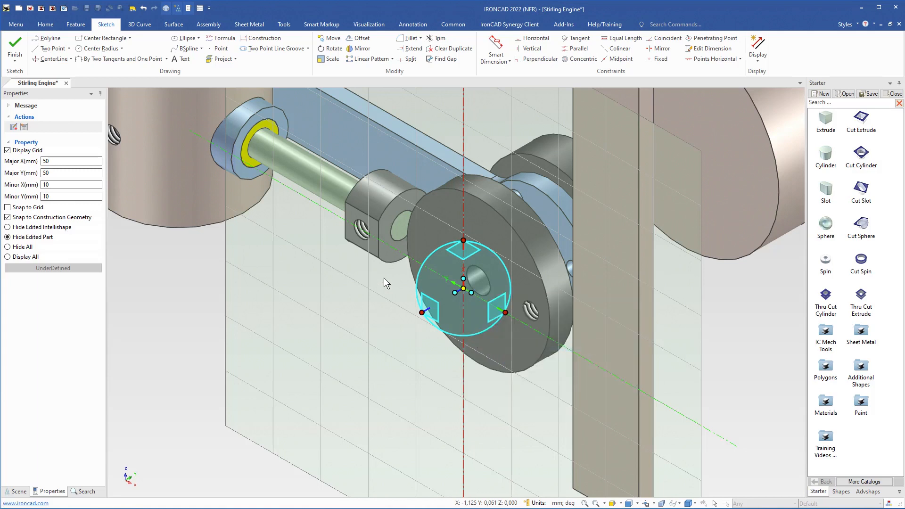
left_click(366, 239)
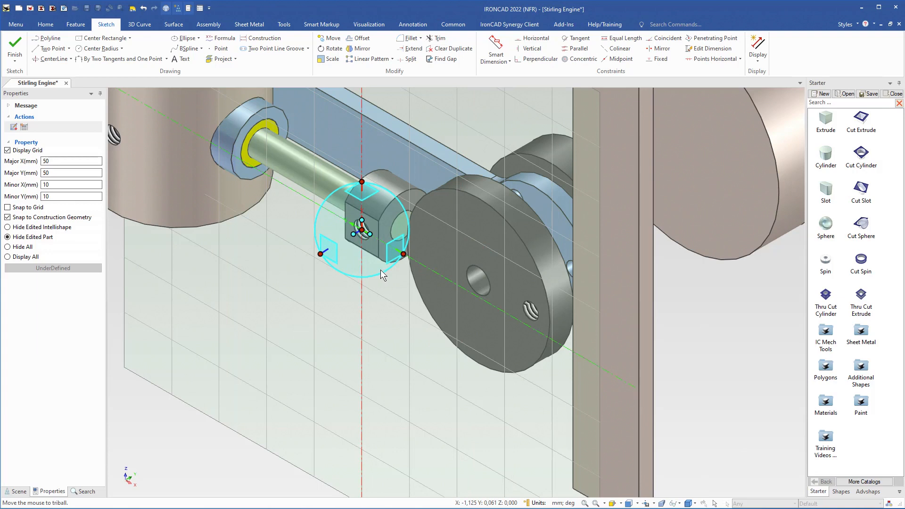
key("F10")
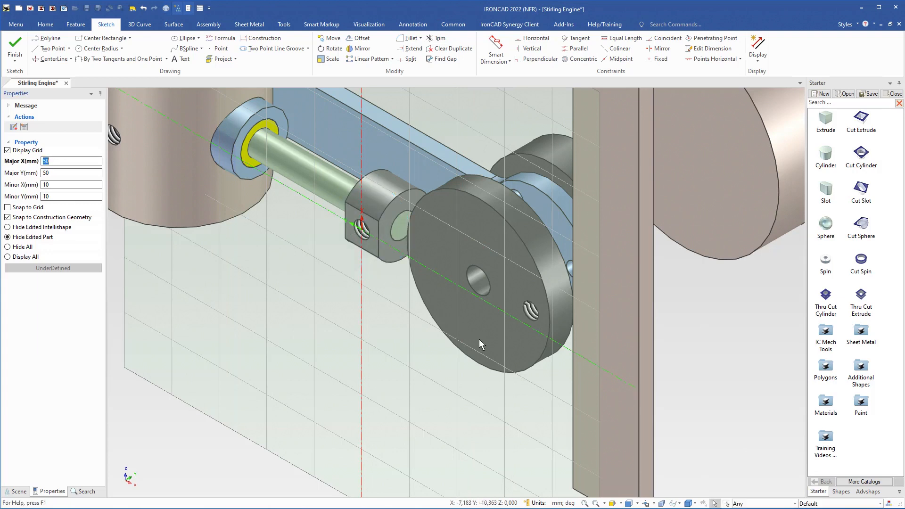
Project the threaded hole edges of the small shaft bracket and of the large disc into the sketch
middle_click_drag(478, 339, 500, 328)
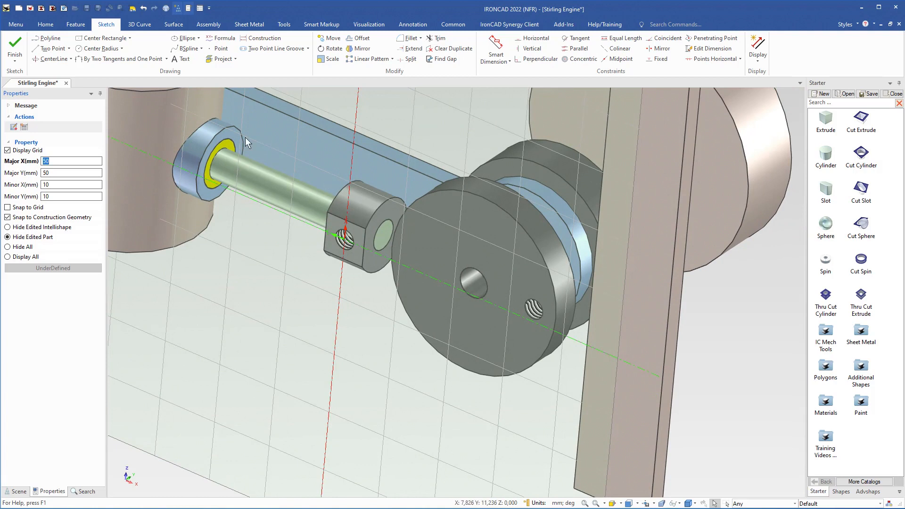
left_click(235, 59)
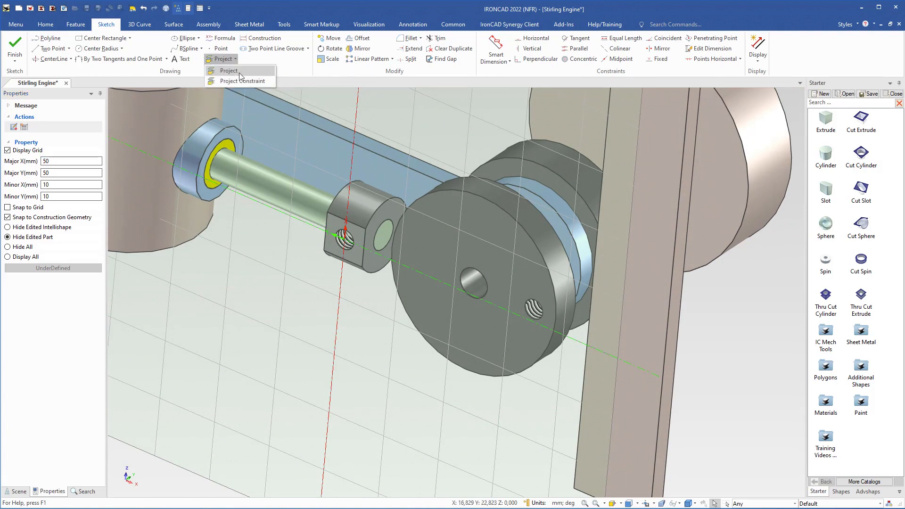
left_click(228, 71)
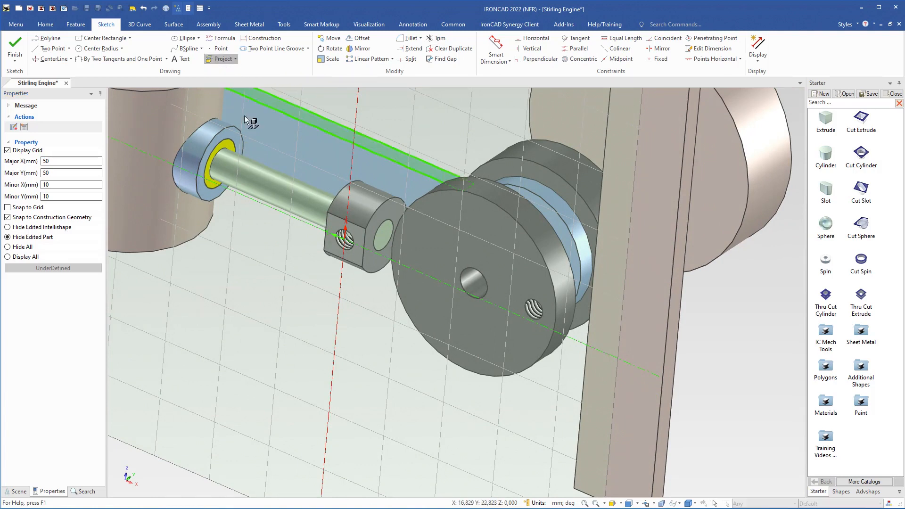
left_click(350, 251)
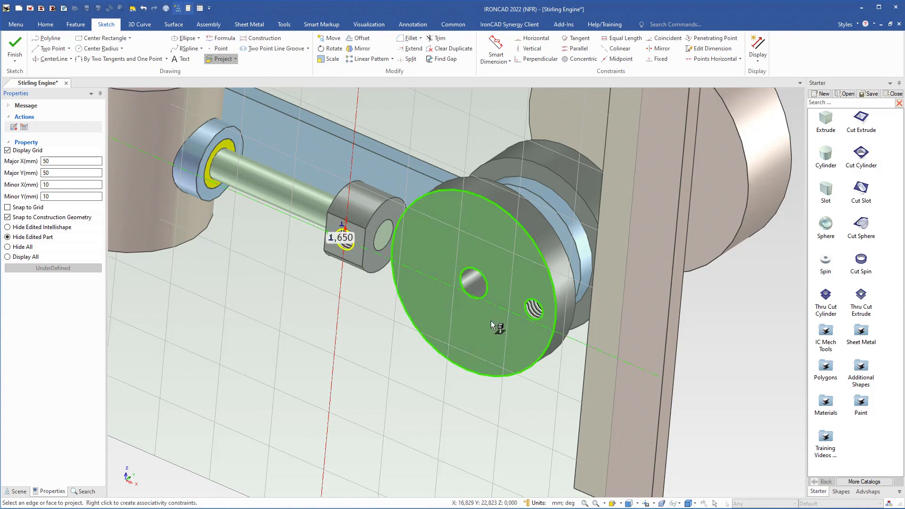
left_click(538, 319)
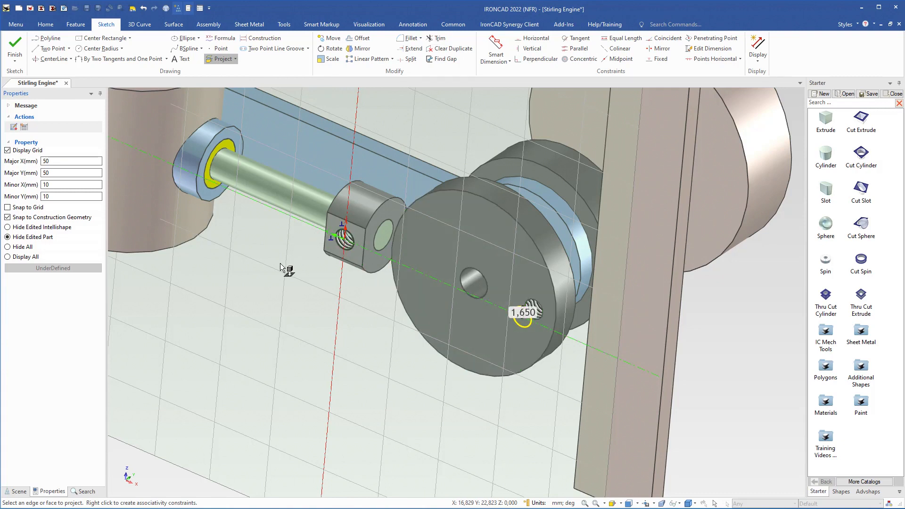
key("Escape")
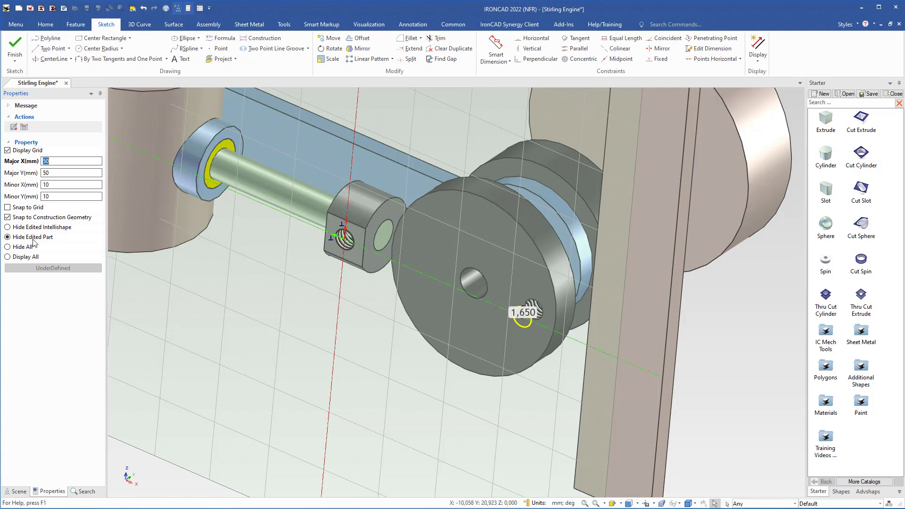
Hide all parts around the sketch and set the radius of both projected circles to 2 mm
left_click(8, 247)
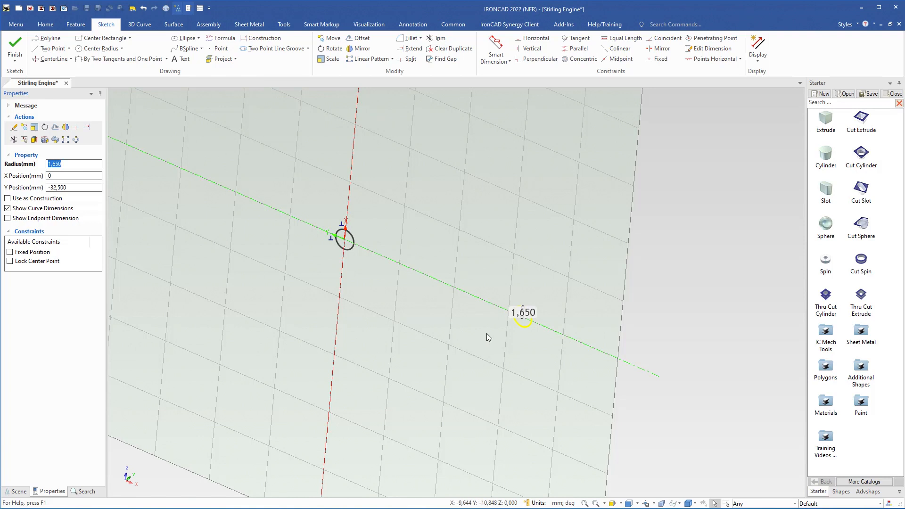
type("2")
left_click(349, 253)
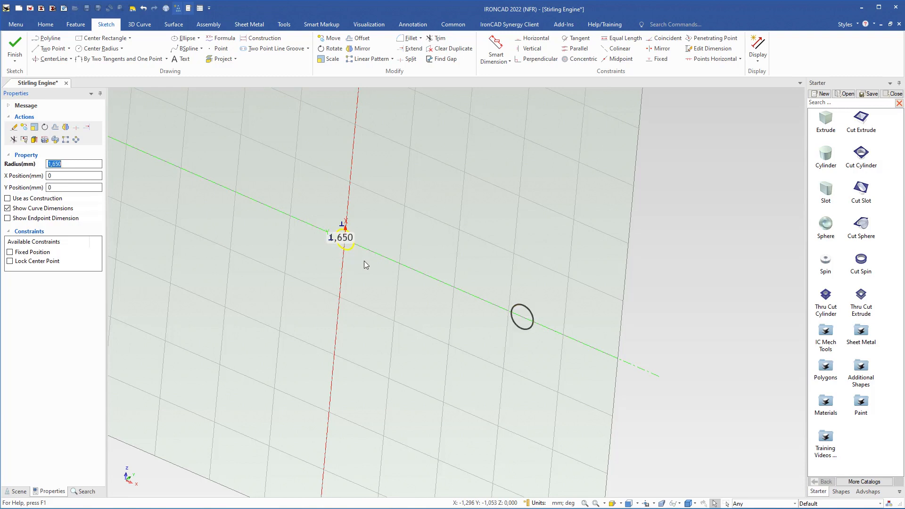
type("2")
key("Return")
Look straight at the sketch plane and draw a circle with a 6 mm radius centered on the sketch origin
key("F7")
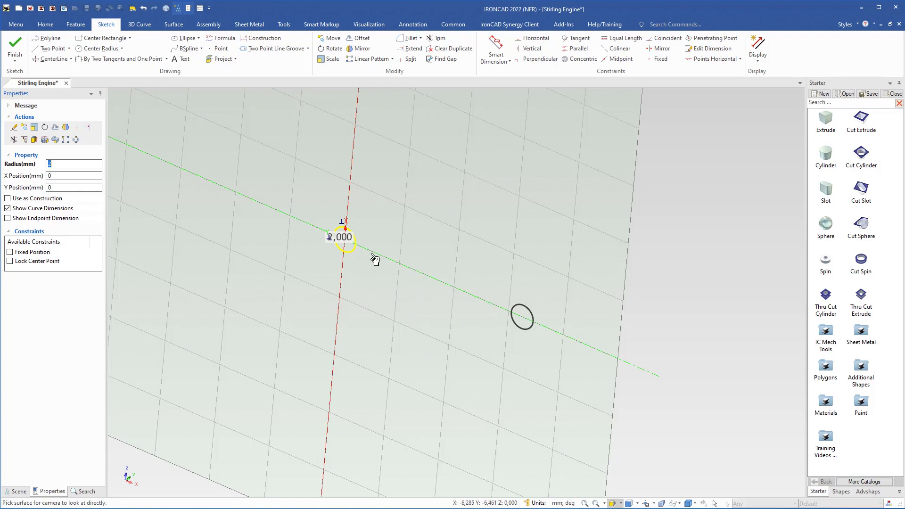
left_click(408, 284)
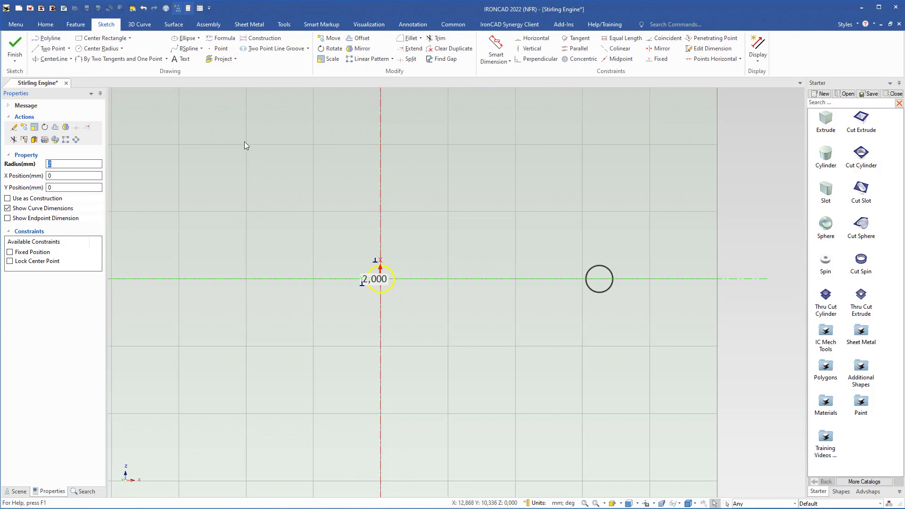
left_click(95, 49)
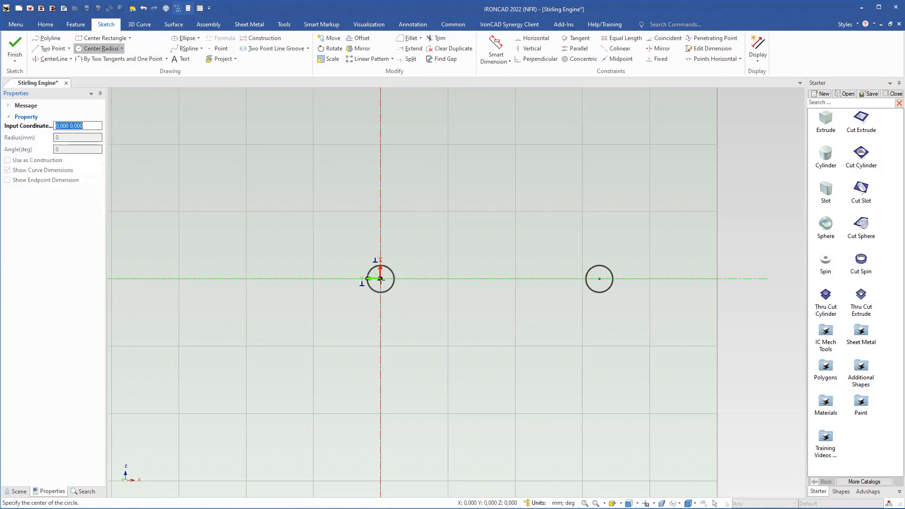
left_click(381, 279)
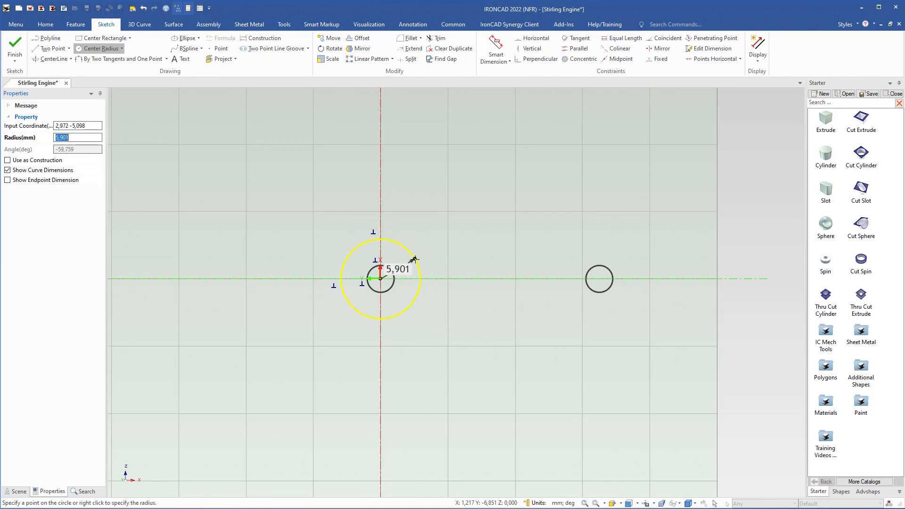
left_click(88, 125)
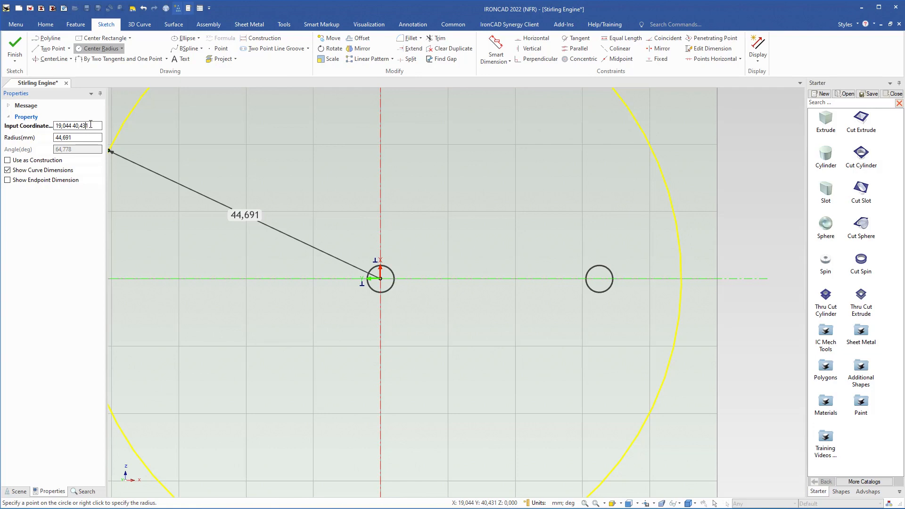
left_click_drag(91, 125, 53, 121)
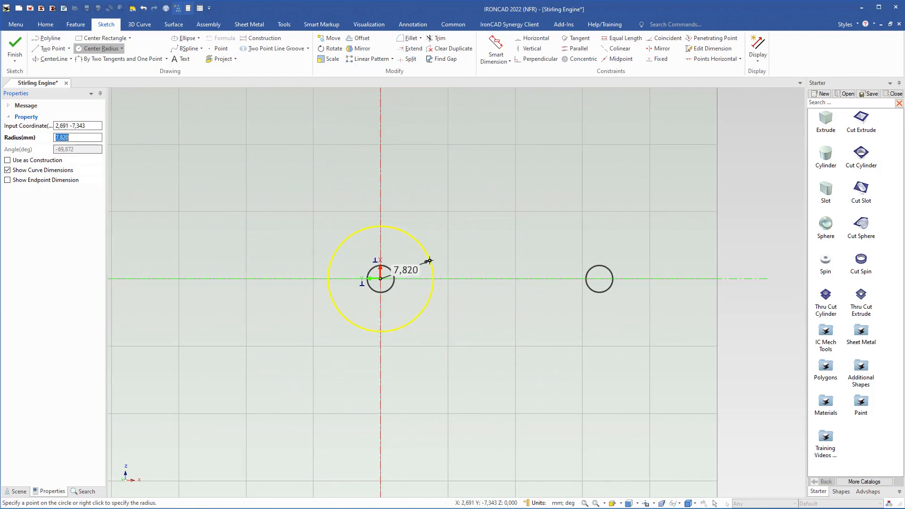
type("6")
key("Return")
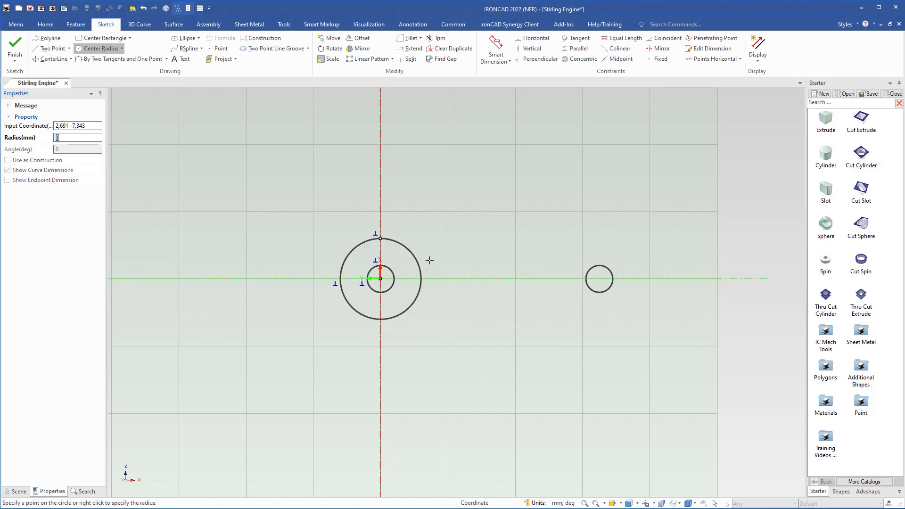
key("Escape")
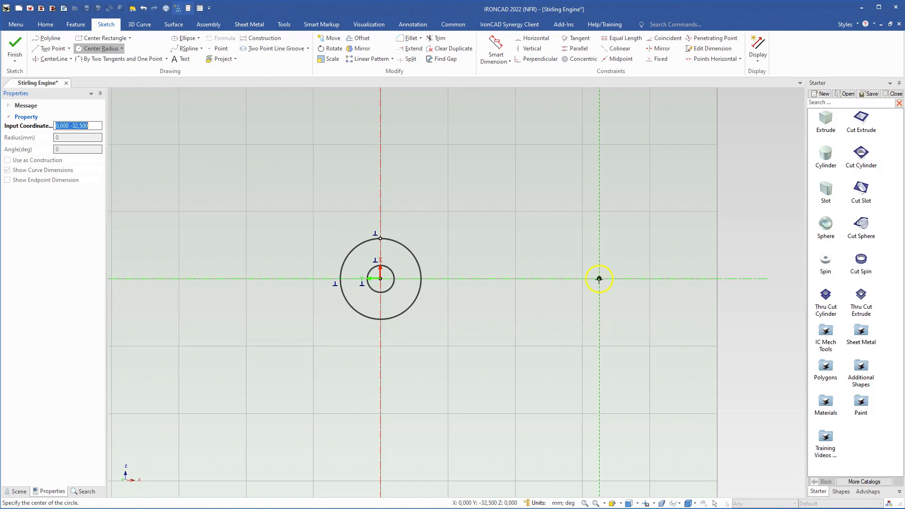
Draw a circle with a 6 mm radius concentric with the projected disc hole
left_click(599, 279)
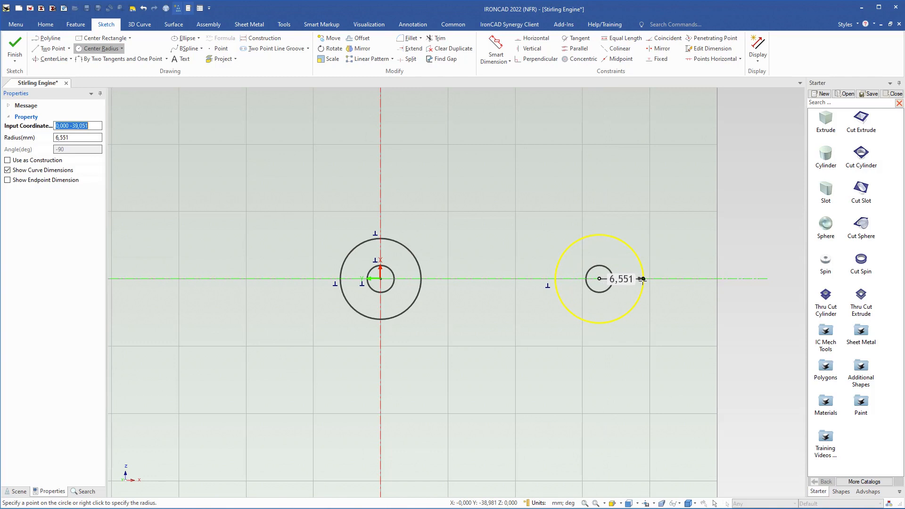
right_click(642, 279)
type("6")
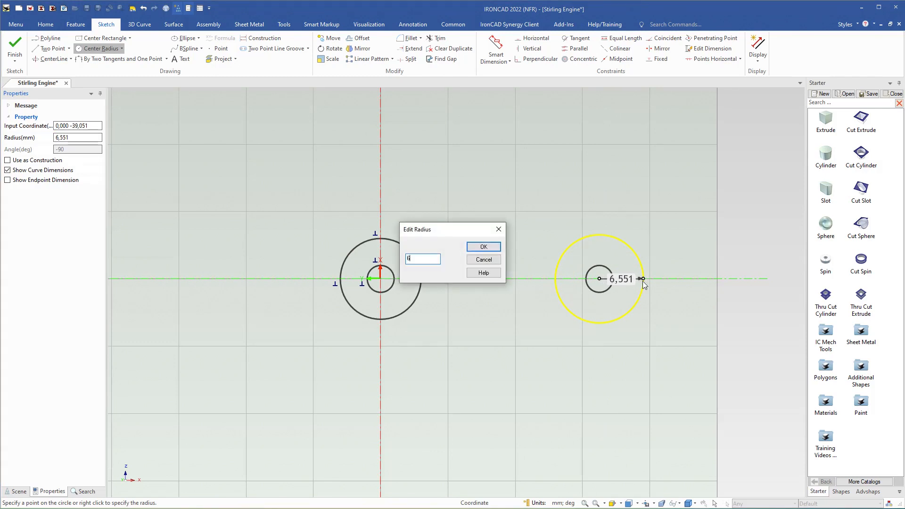
key("Return")
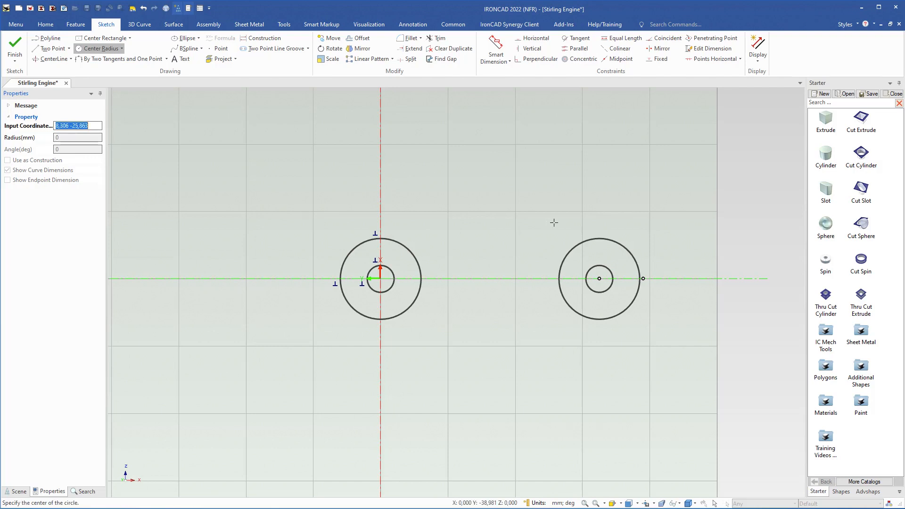
key("Escape")
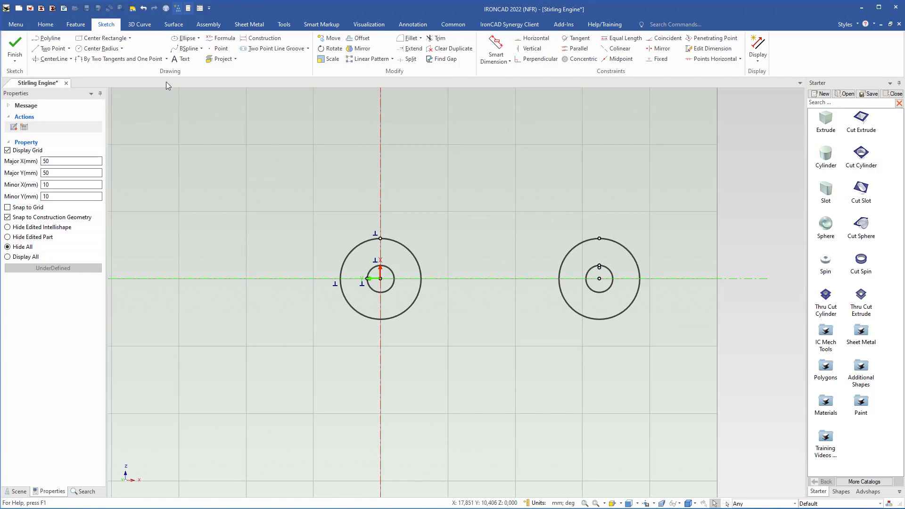
Draw an arc with a 65 mm radius tangent to both outer circles along the upper side of the link
left_click(167, 59)
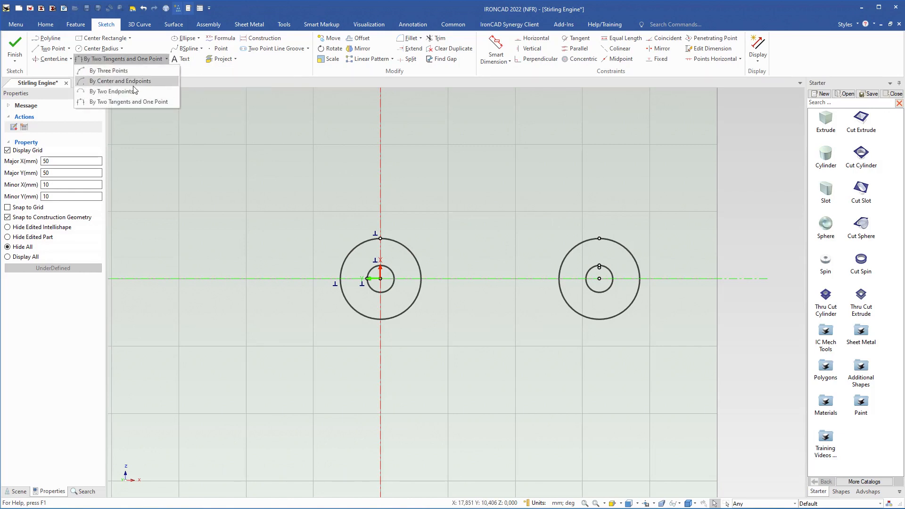
left_click(151, 102)
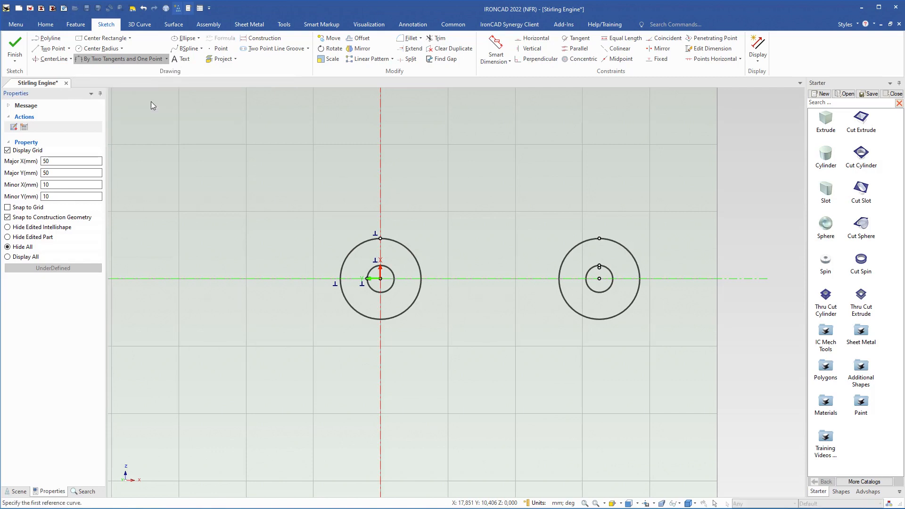
left_click(406, 247)
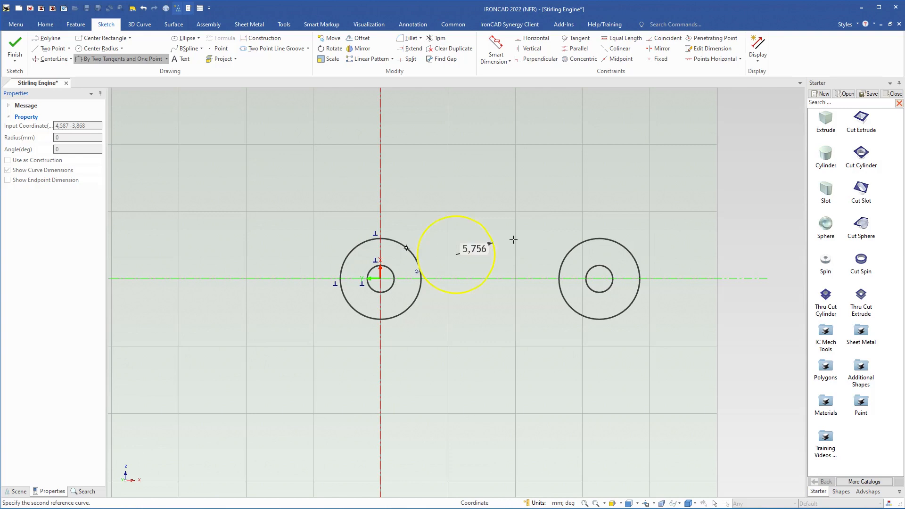
left_click(571, 249)
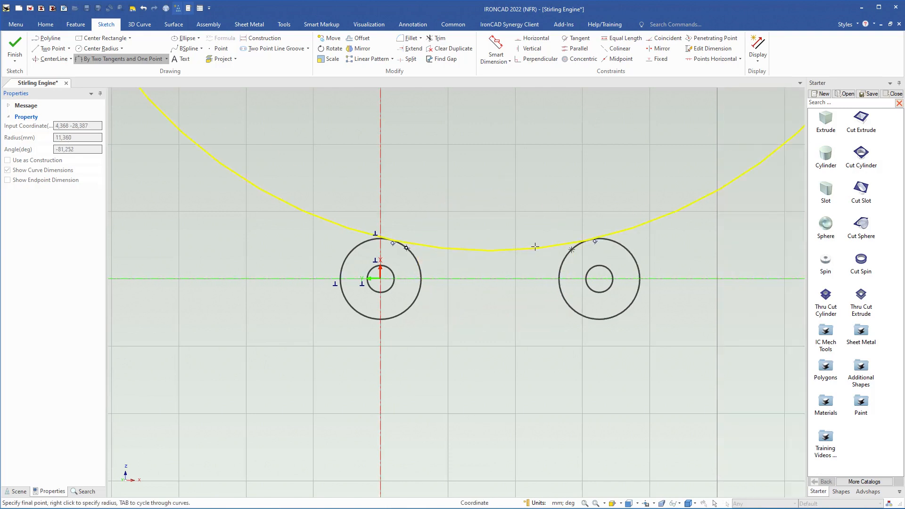
left_click(501, 247)
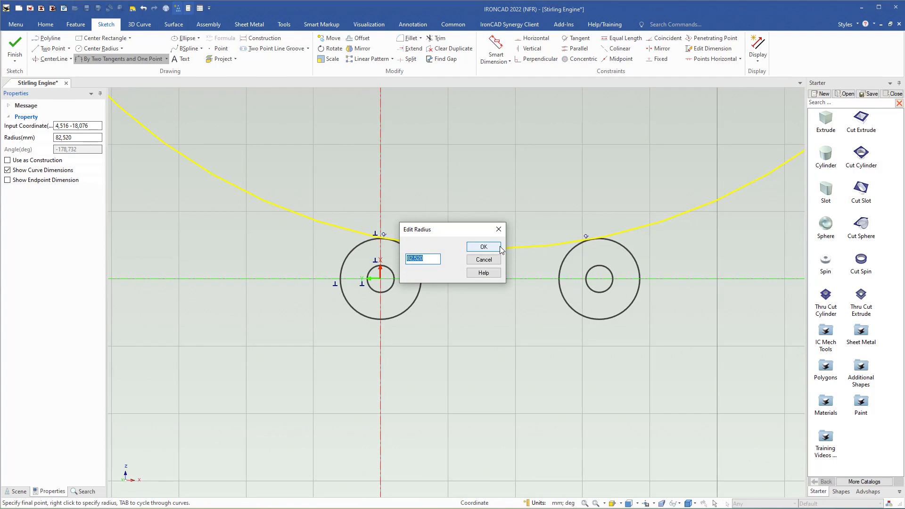
type("65")
key("Return")
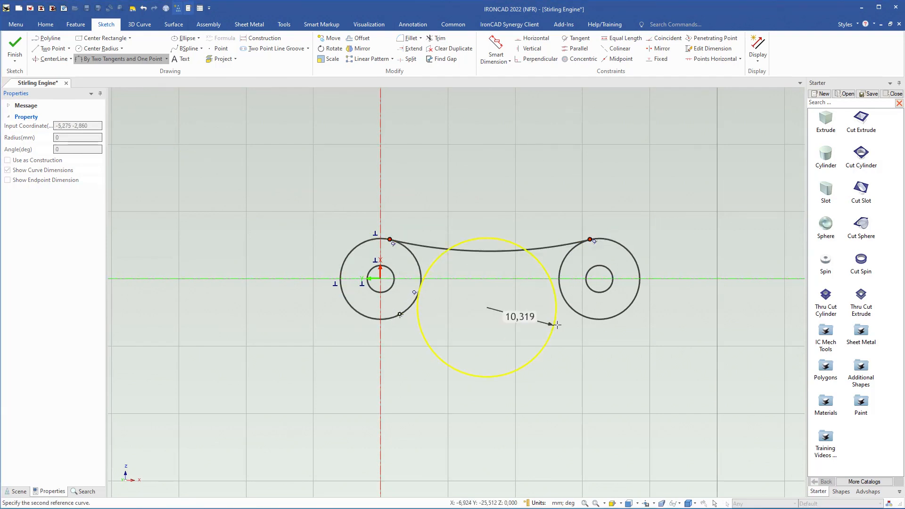
Draw a matching 65 mm radius arc tangent to both outer circles along the lower side of the link
left_click(577, 312)
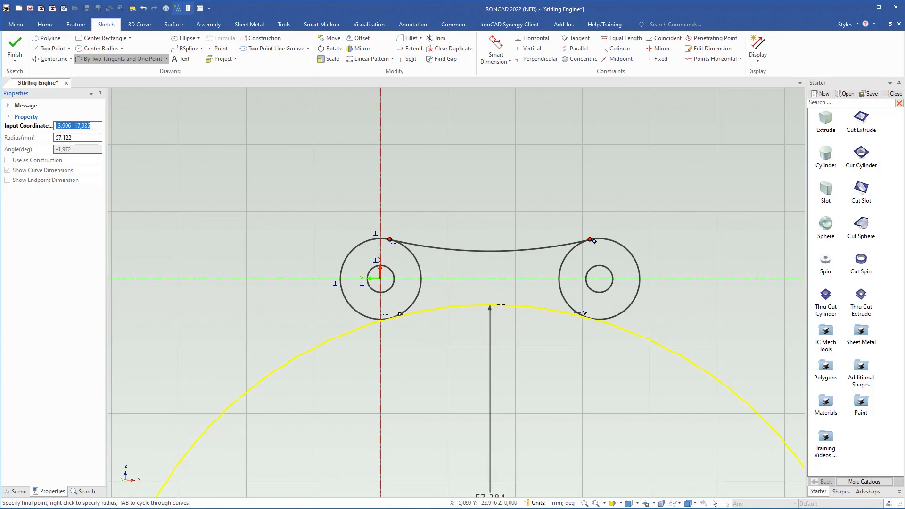
right_click(501, 311)
type("65")
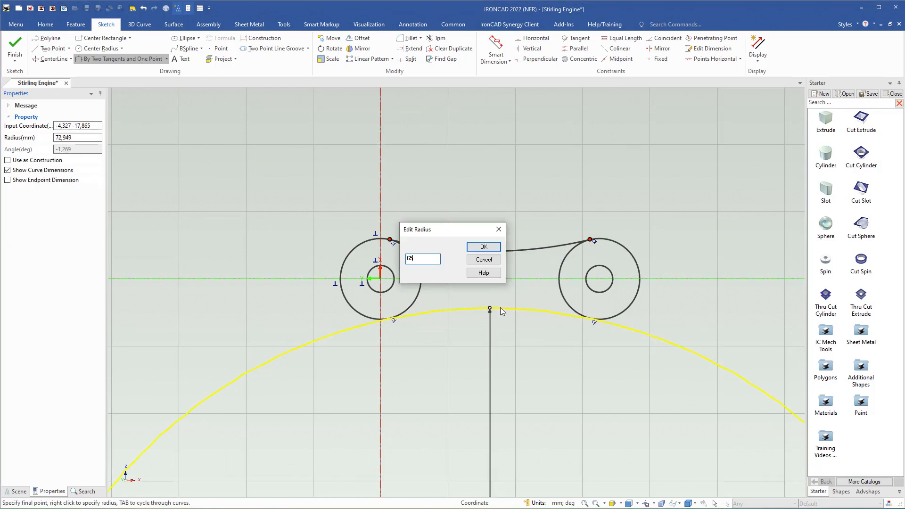
key("Return")
left_click(499, 308)
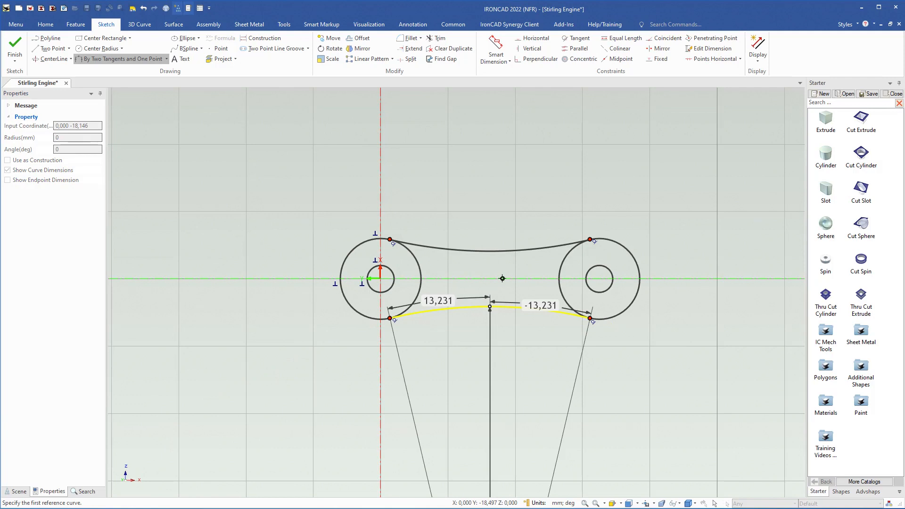
key("Escape")
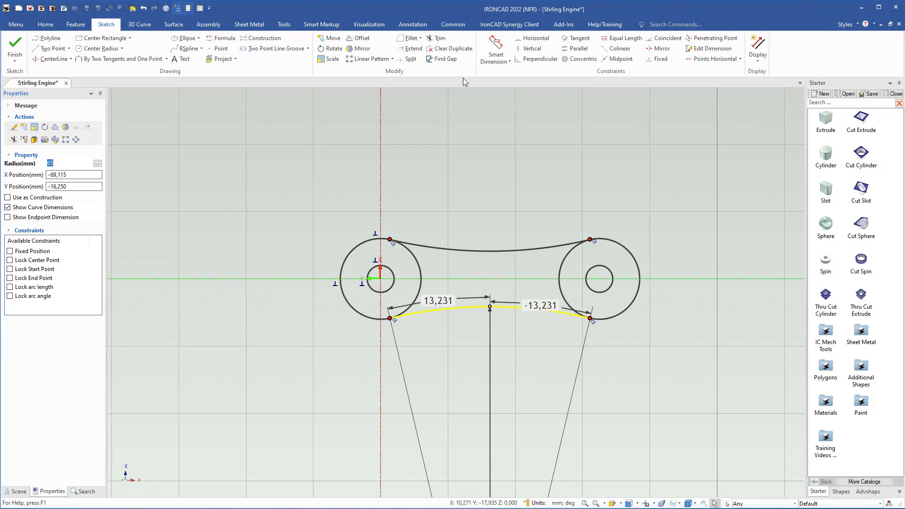
Trim away the inner portions of both outer circles between the tangent arcs and finish the sketch
left_click(436, 37)
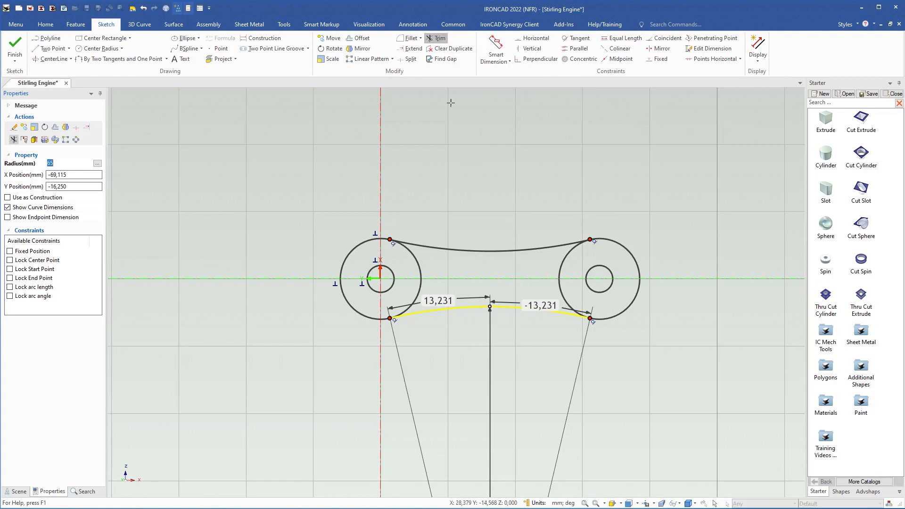
left_click(560, 266)
left_click(419, 288)
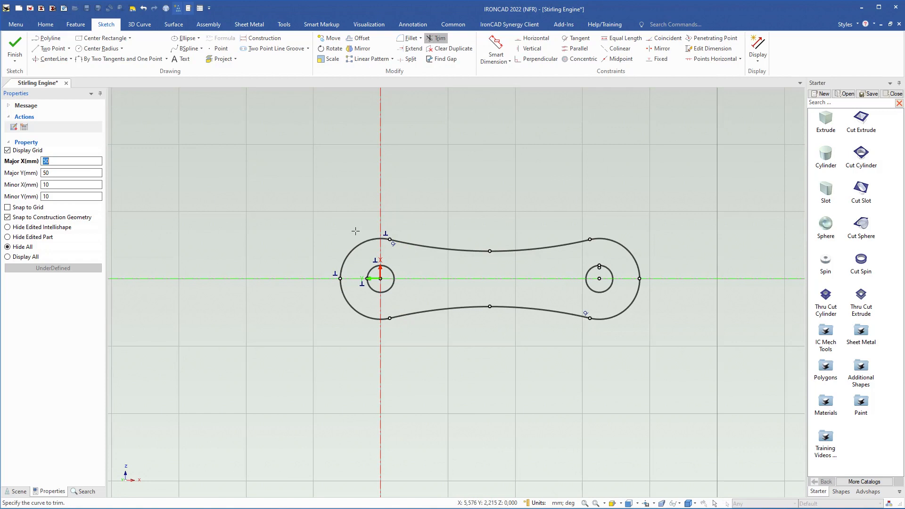
key("Escape")
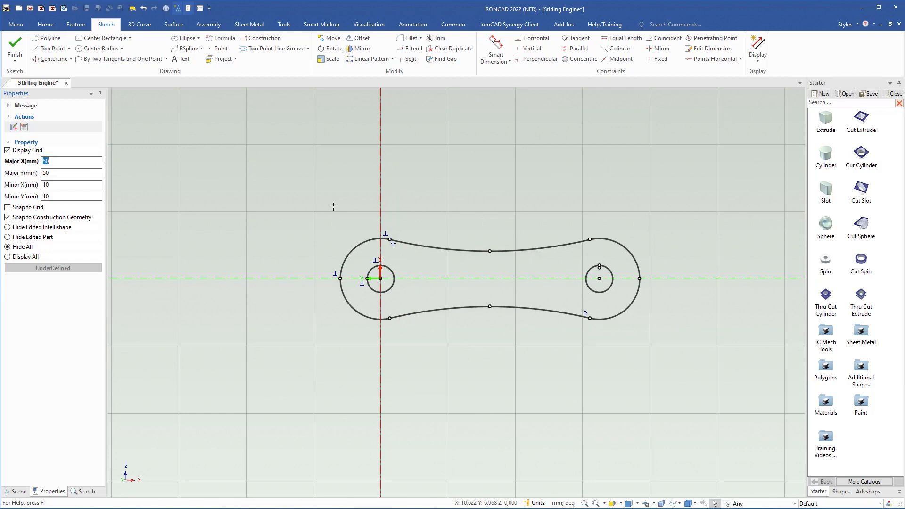
right_click(310, 220)
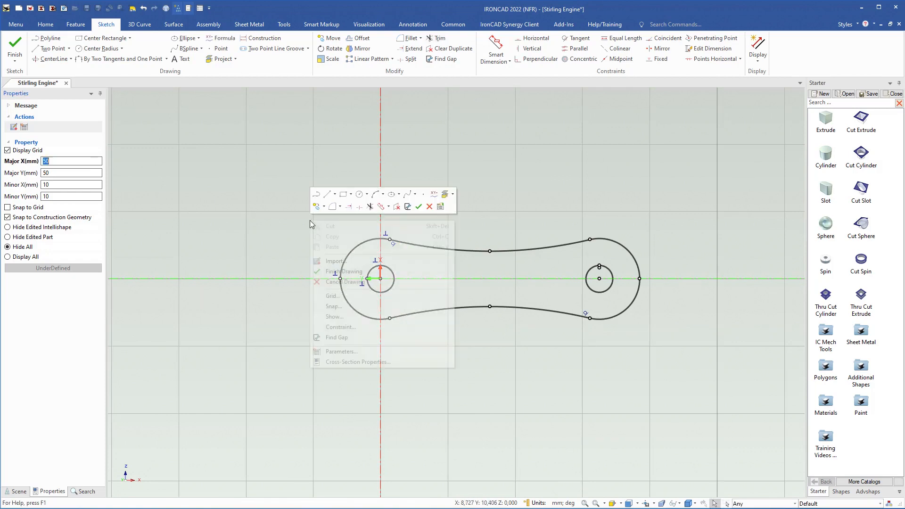
left_click(343, 271)
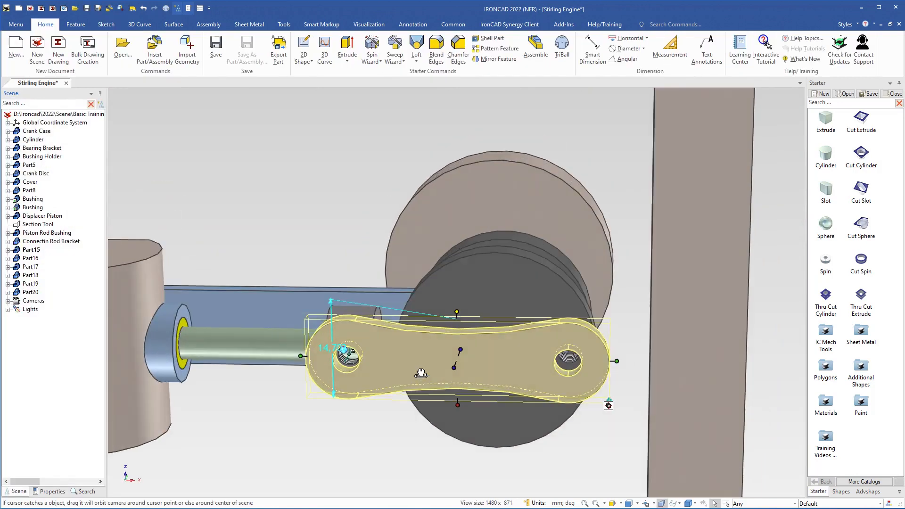
Open the cross-section of Part17, the long horizontal bar, for editing with only the edited part hidden
middle_click_drag(421, 372, 414, 393)
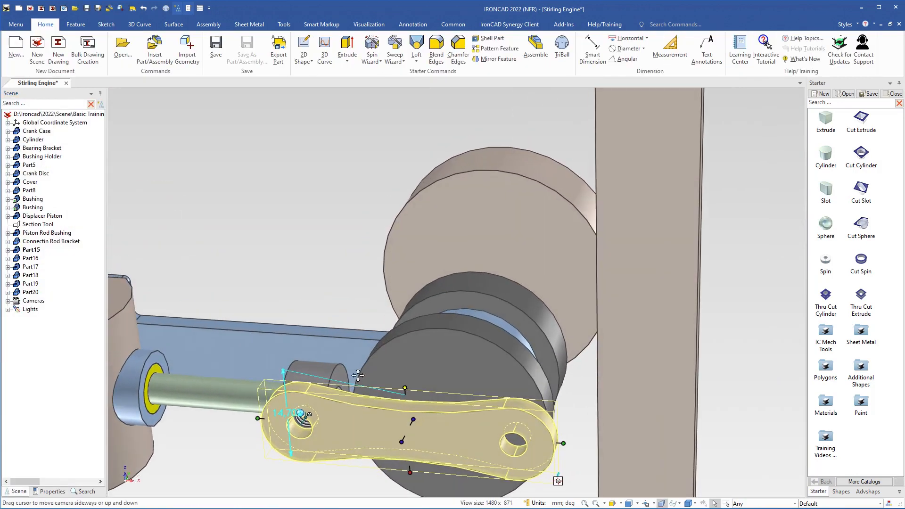
middle_click_drag(357, 375, 395, 287, "shift")
middle_click_drag(524, 332, 511, 361)
left_click(412, 398)
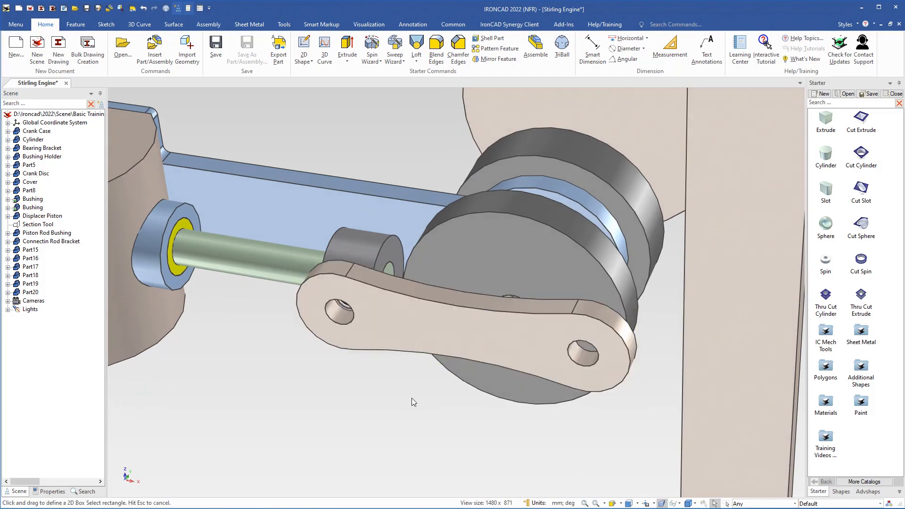
scroll(459, 352, "down", 5)
middle_click_drag(422, 207, 440, 388, "shift")
middle_click_drag(377, 326, 417, 292)
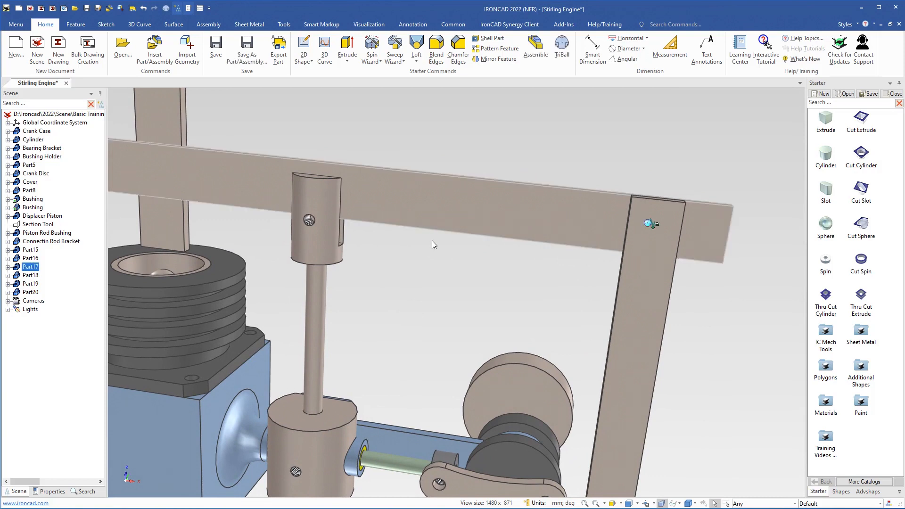
left_click(437, 210)
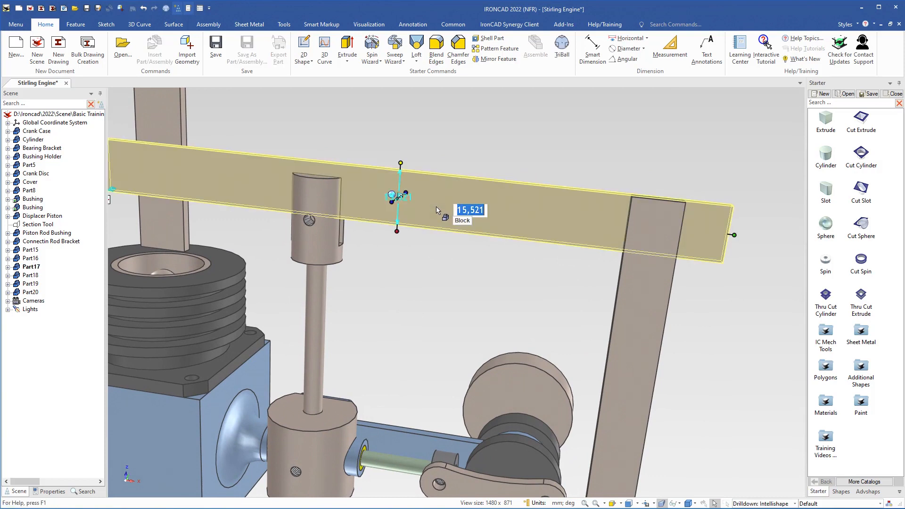
right_click(438, 207)
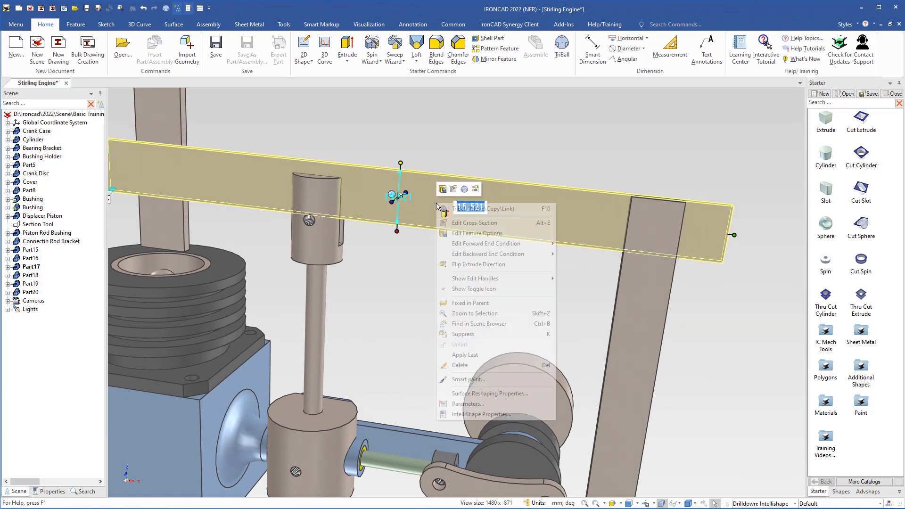
left_click(460, 228)
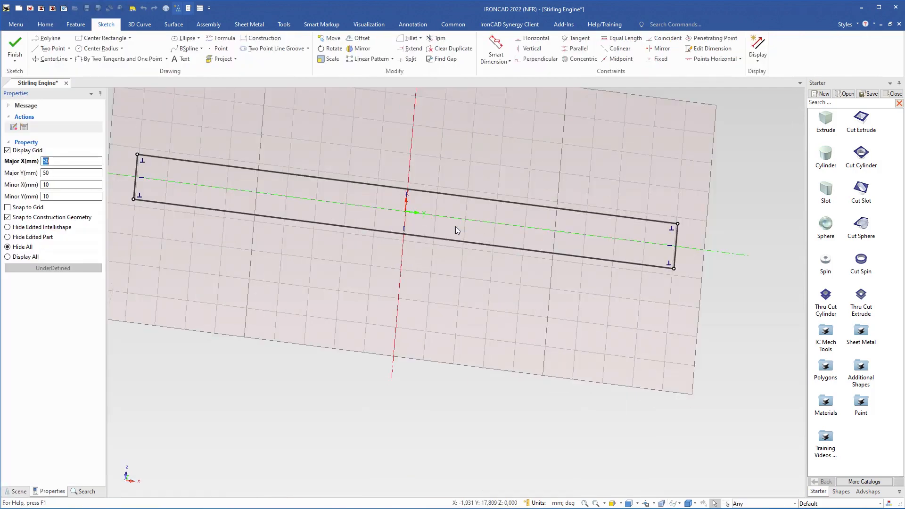
left_click(7, 237)
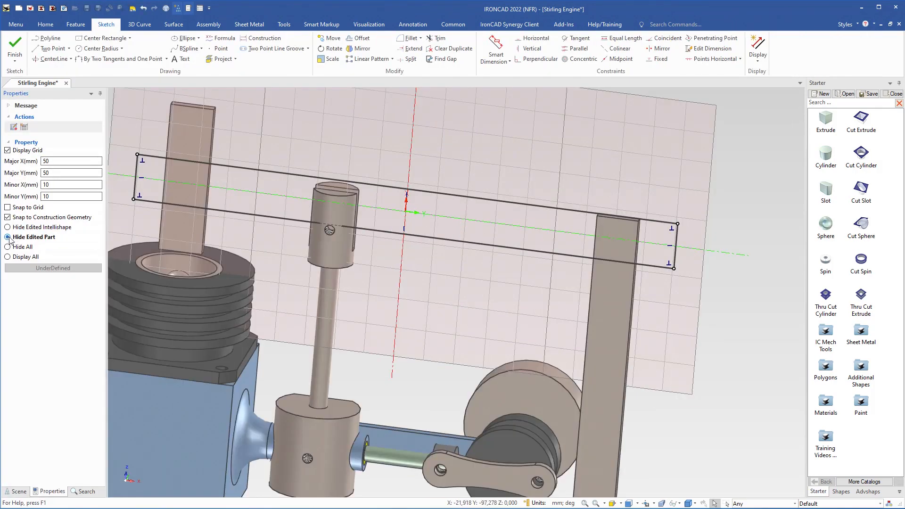
Delete the whole rectangular profile from the bar's cross-section sketch
left_click(389, 234)
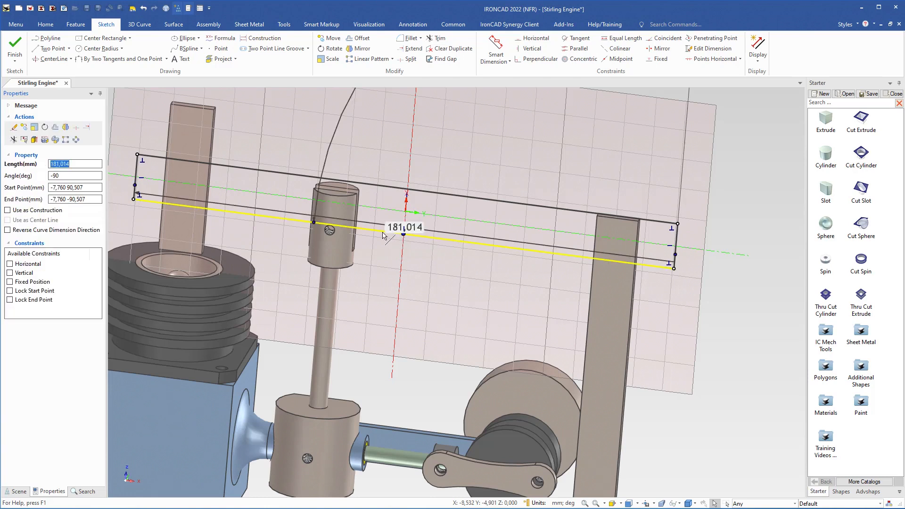
double_click(382, 234)
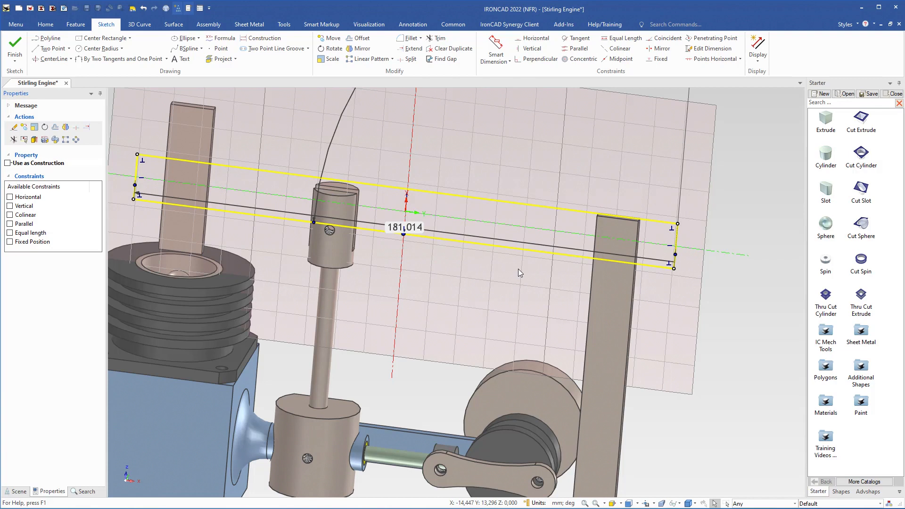
key("Delete")
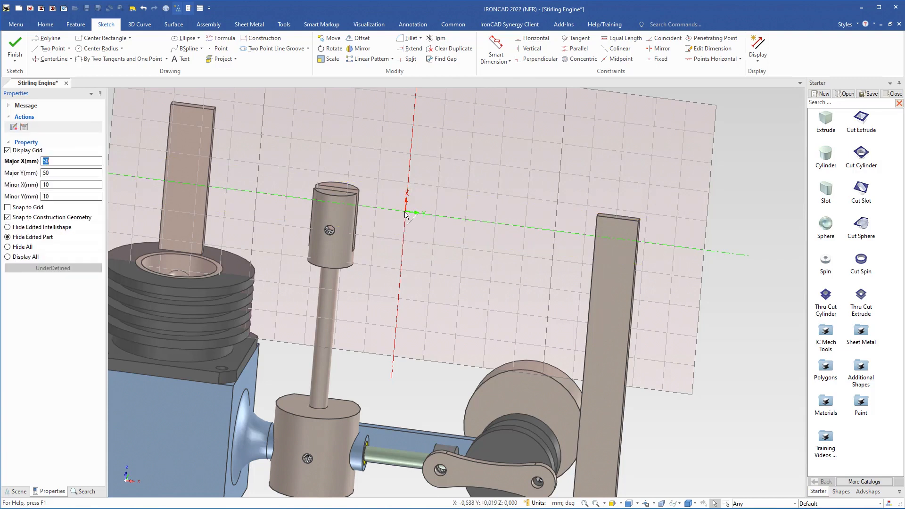
Activate the TriBall on the sketch plane and reposition it alone onto the sketch origin
mouse_move(375, 241)
middle_mouse_down()
mouse_move(338, 246)
mouse_move(303, 342)
mouse_move(372, 246)
middle_mouse_up()
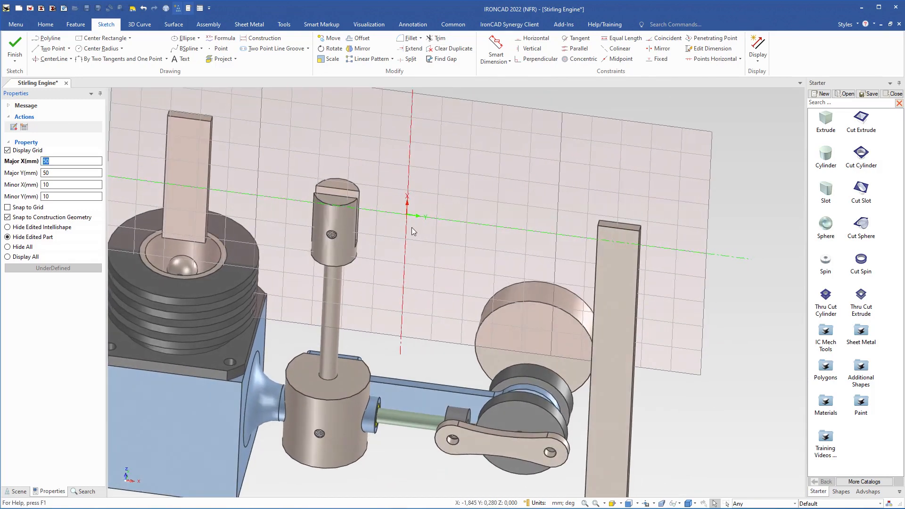
key("F10")
key("space")
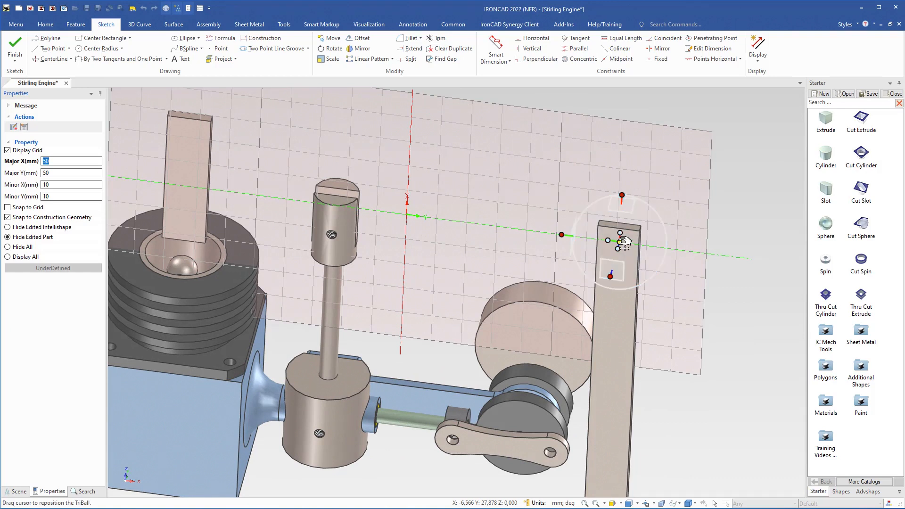
right_click(619, 242)
left_click_drag(622, 241, 409, 214)
key("space")
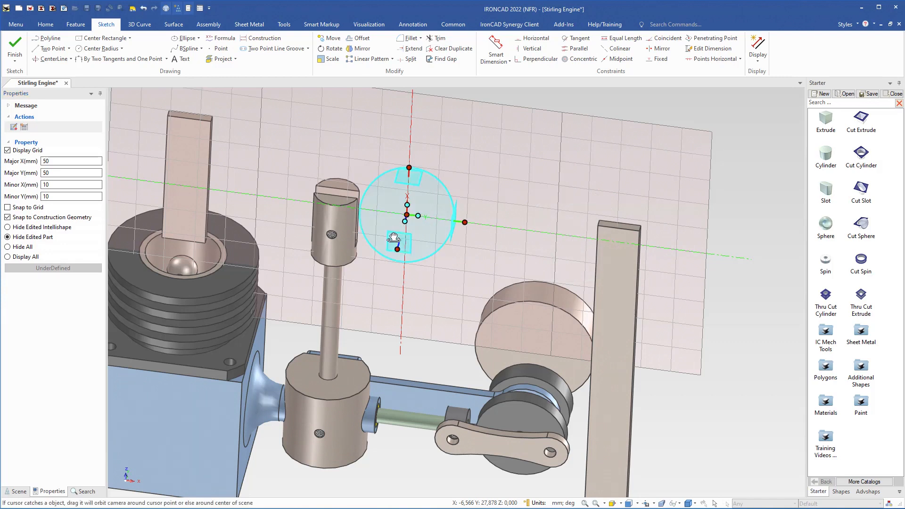
Move the sketch origin with the TriBall to the center of the hole inside the slotted rod end
middle_click_drag(394, 239, 384, 252)
scroll(417, 274, "up", 4)
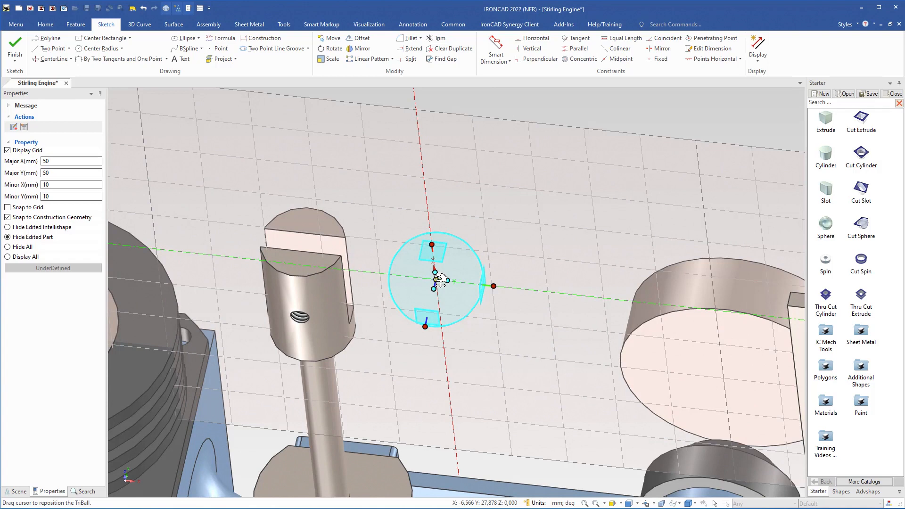
right_click(434, 279)
left_click(469, 338)
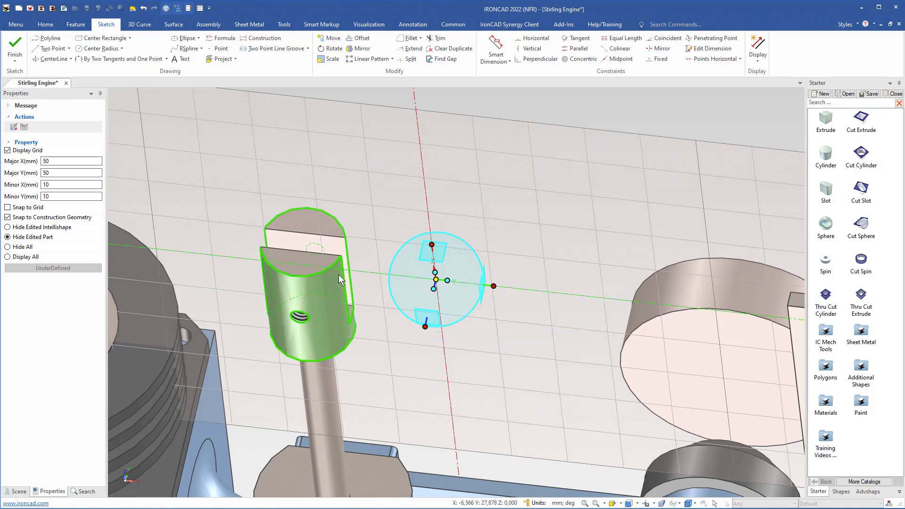
middle_click_drag(341, 279, 323, 372)
scroll(332, 238, "up", 5)
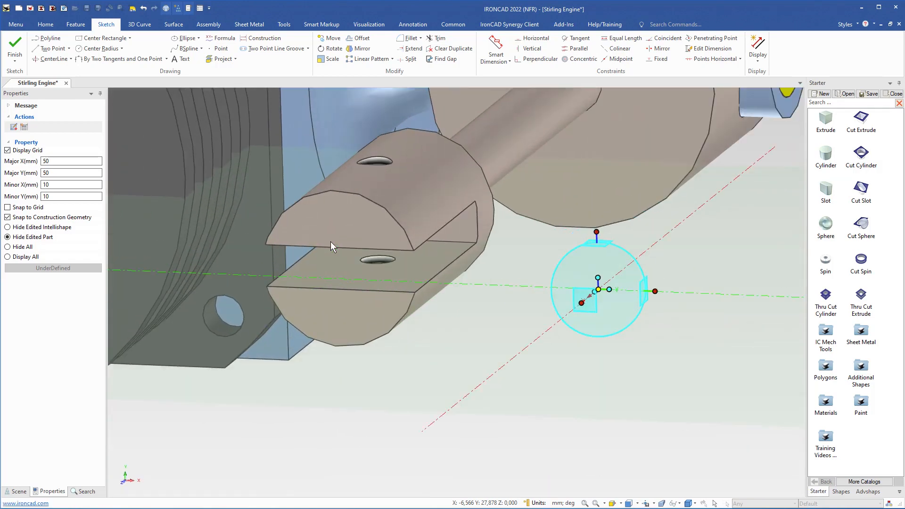
left_click(432, 281)
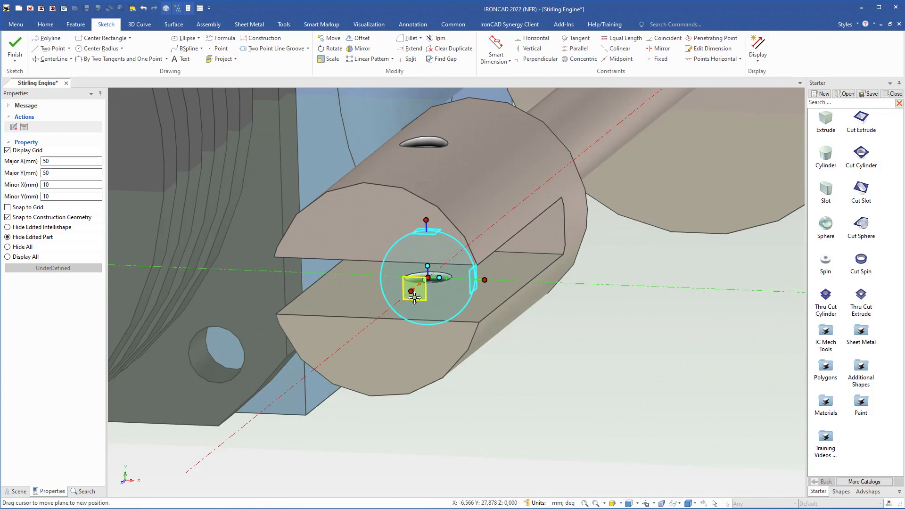
middle_click_drag(431, 283, 386, 190)
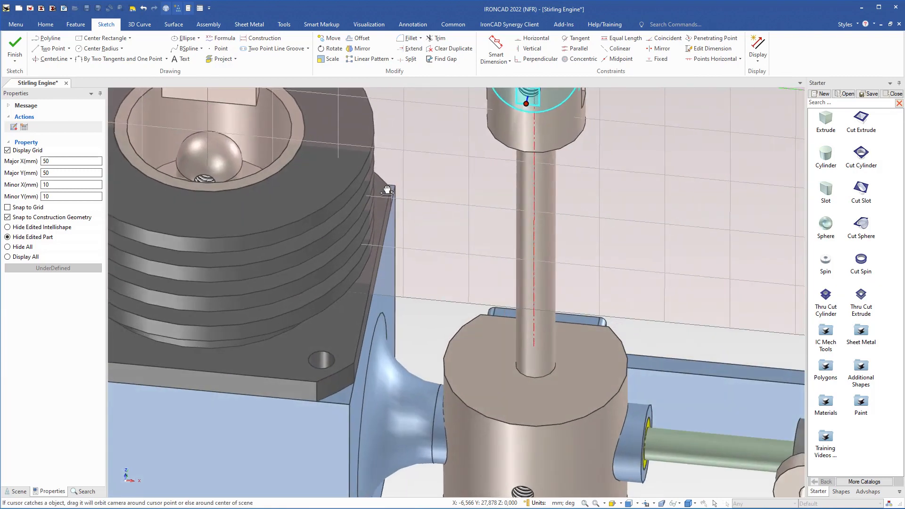
middle_click_drag(448, 215, 445, 338, "shift")
key("F10")
scroll(473, 280, "down", 2)
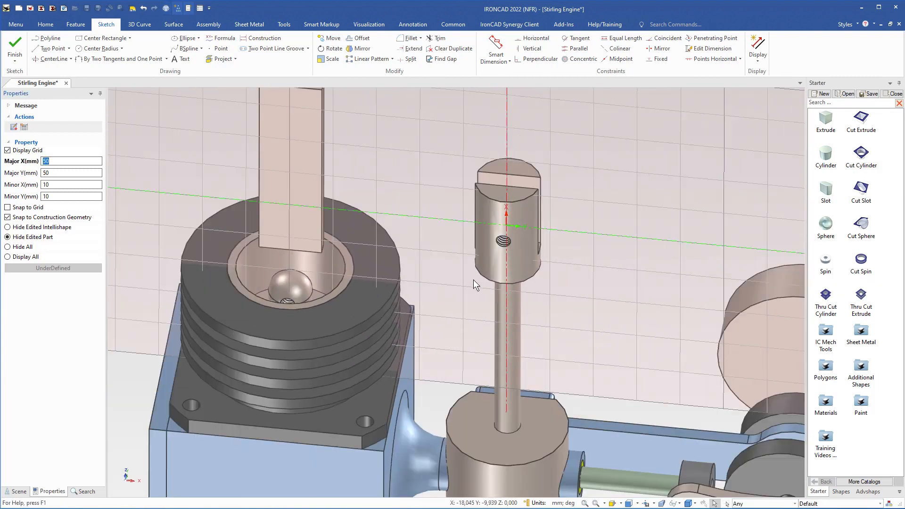
middle_click_drag(506, 333, 555, 267)
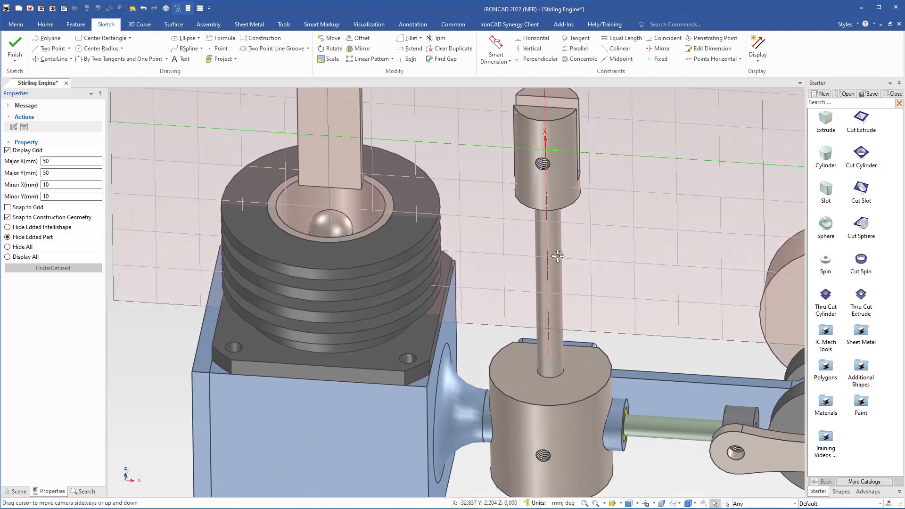
Project the edge of the hole in the ball-shaped end inside the finned cylinder onto the sketch
middle_click_drag(358, 256, 354, 257)
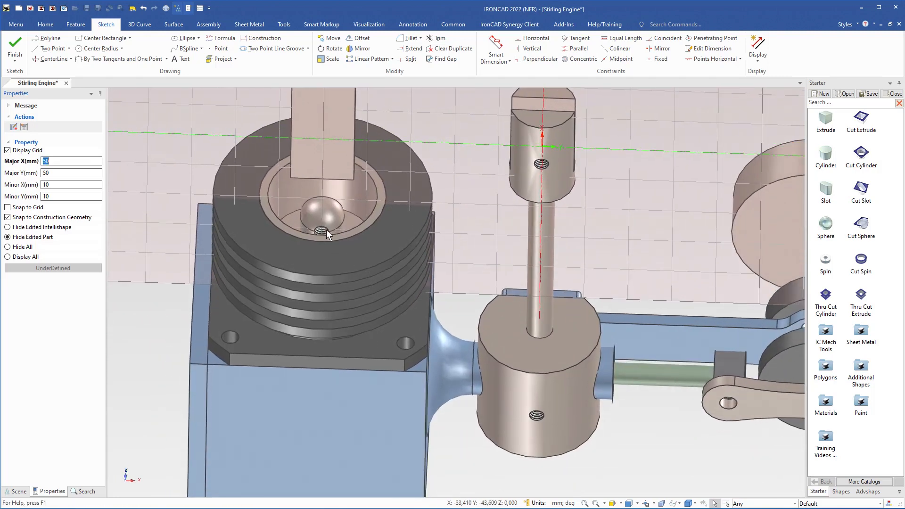
middle_click_drag(569, 255, 400, 188, "shift")
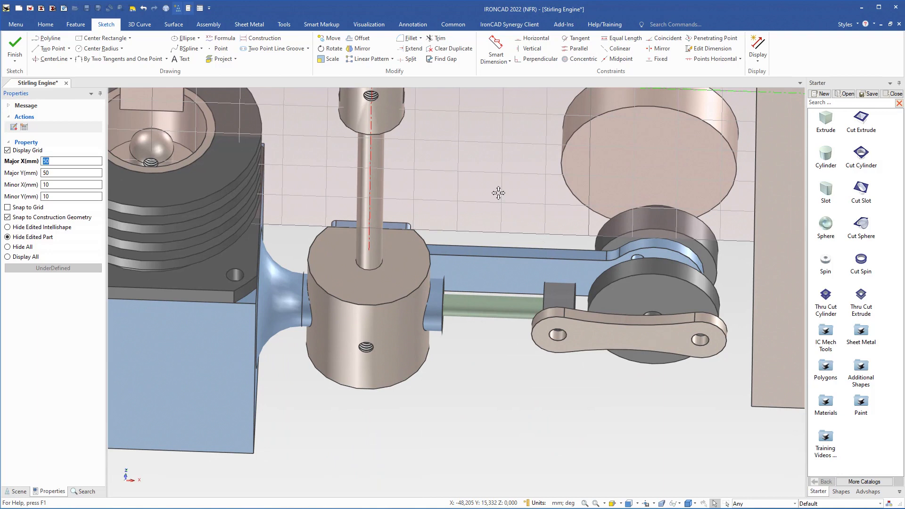
middle_click_drag(498, 193, 613, 317, "shift")
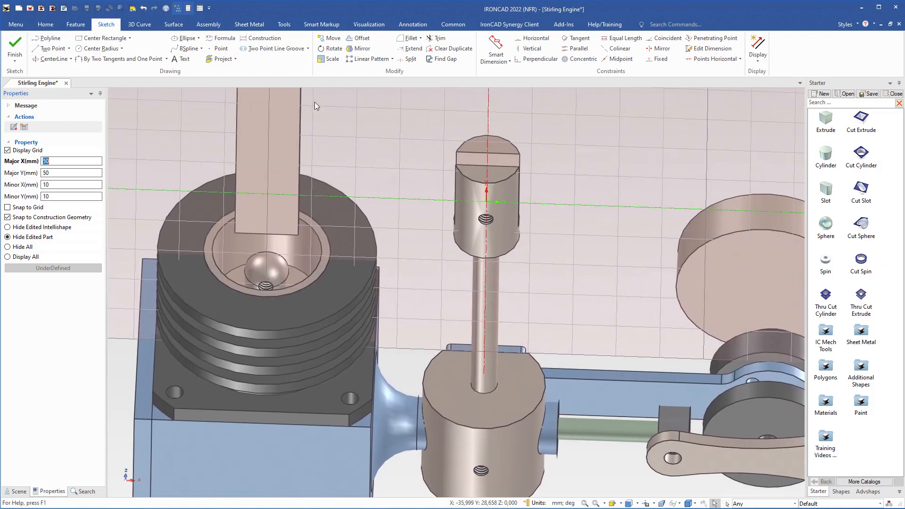
left_click(228, 62)
middle_click_drag(301, 245, 354, 396)
scroll(230, 254, "up", 4)
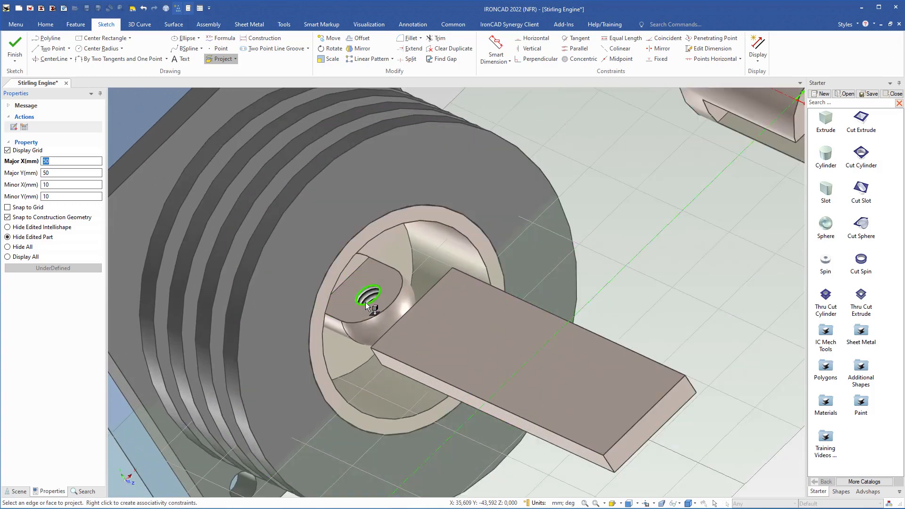
left_click(365, 302)
Project the edge of the hole inside the slotted rod end onto the sketch
middle_click_drag(620, 159, 293, 327, "shift")
middle_click_drag(393, 265, 422, 233)
scroll(450, 321, "up", 4)
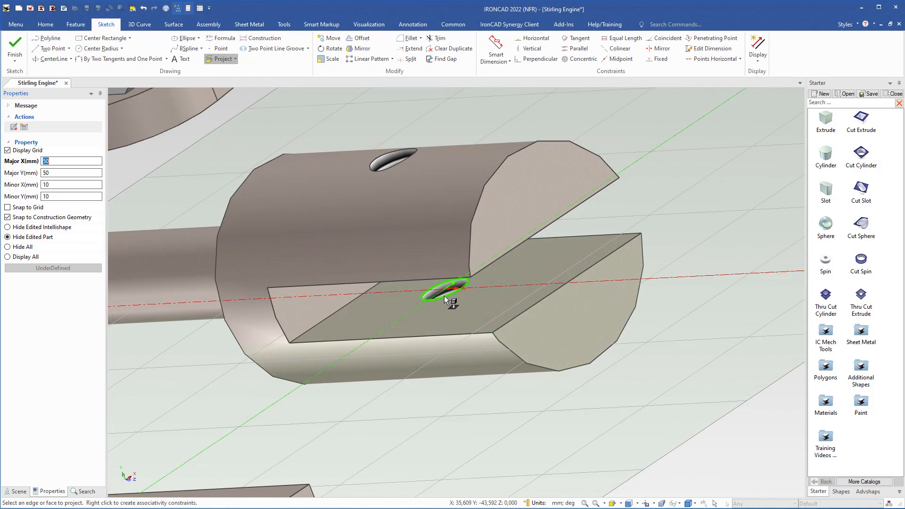
left_click(445, 295)
Project the hole at the connecting link's free end, nearest the tall vertical bar, onto the sketch
scroll(443, 310, "down", 4)
mouse_move(442, 310)
middle_mouse_down()
mouse_move(455, 309)
mouse_move(436, 319)
mouse_move(386, 230)
middle_mouse_up()
middle_click_drag(503, 311, 370, 127, "shift")
middle_click_drag(507, 312, 357, 143, "shift")
scroll(445, 244, "up", 3)
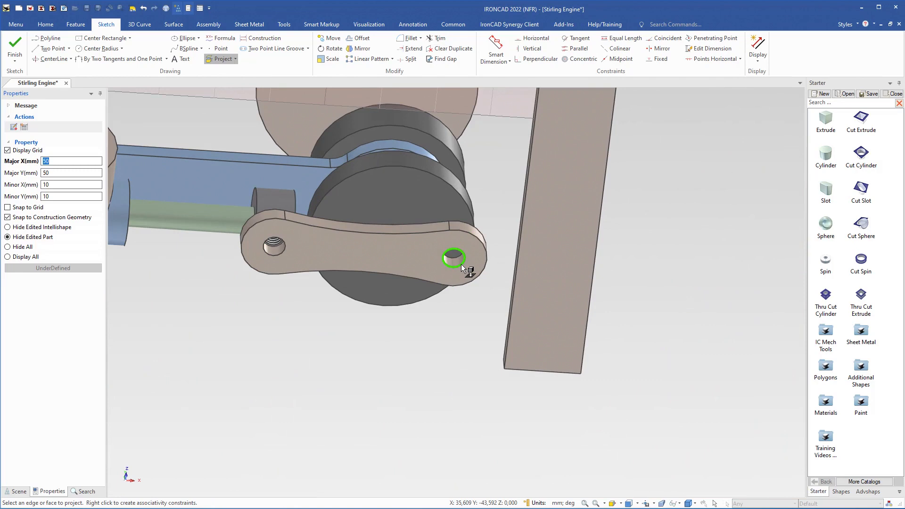
left_click(461, 264)
scroll(461, 274, "down", 4)
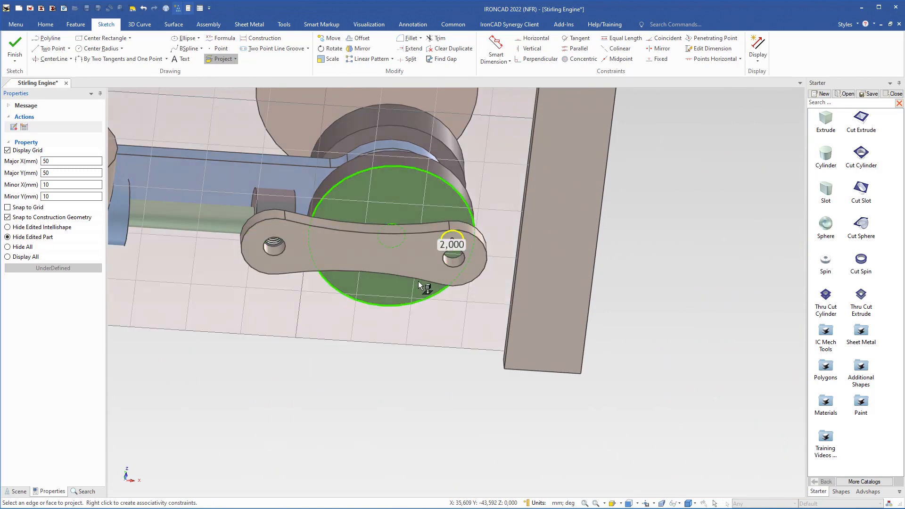
middle_click_drag(406, 242, 507, 296, "shift")
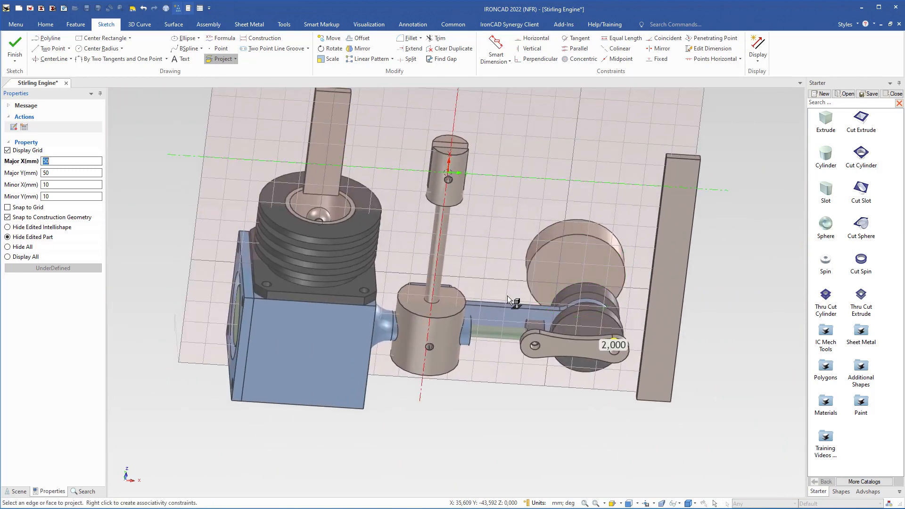
key("Escape")
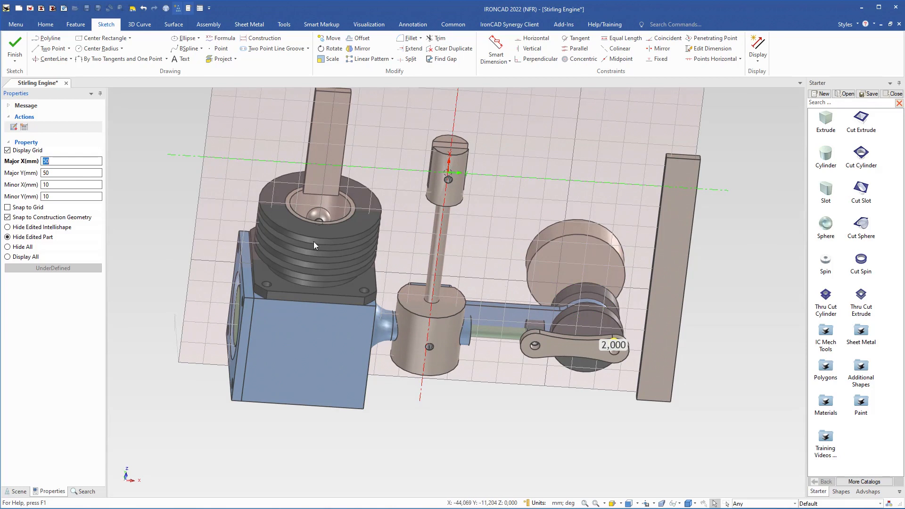
Hide all parts and set the radius of the projected circle at the sketch origin to 2 mm
left_click(7, 247)
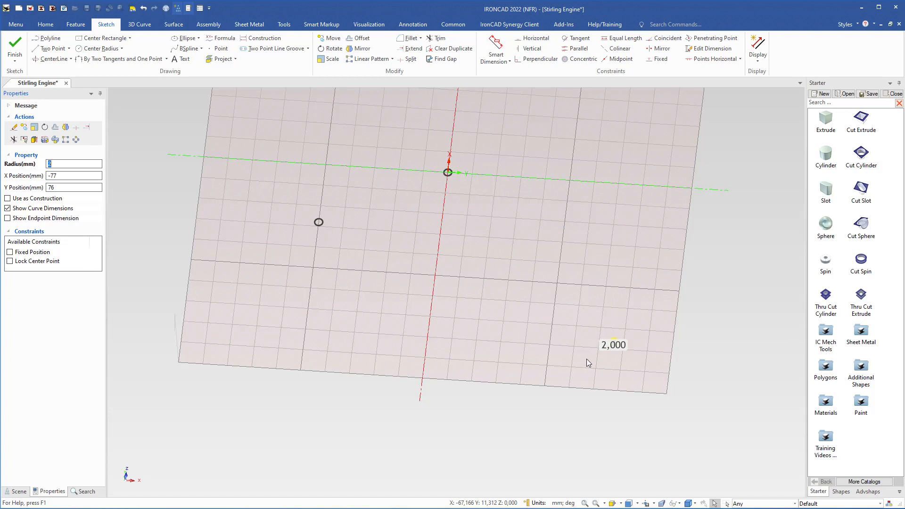
scroll(586, 361, "up", 1)
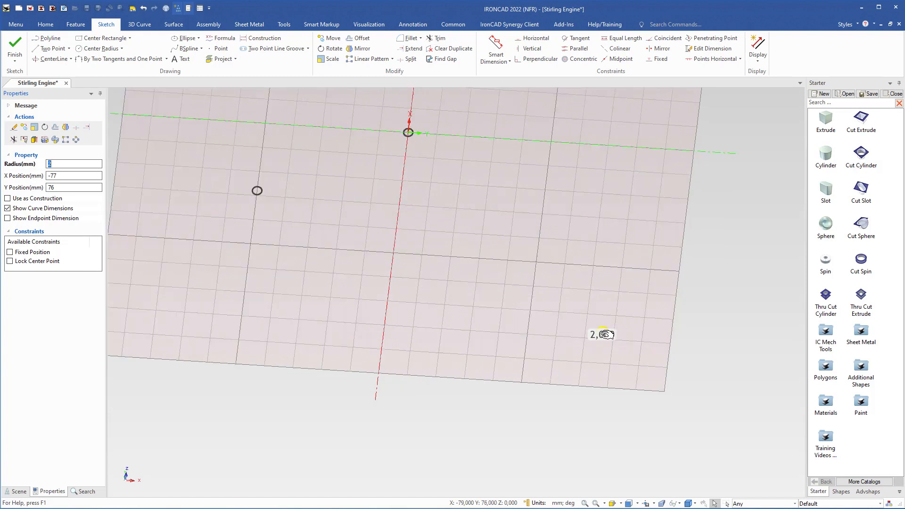
middle_click_drag(366, 218, 425, 300, "shift")
scroll(458, 240, "up", 2)
left_click(473, 208)
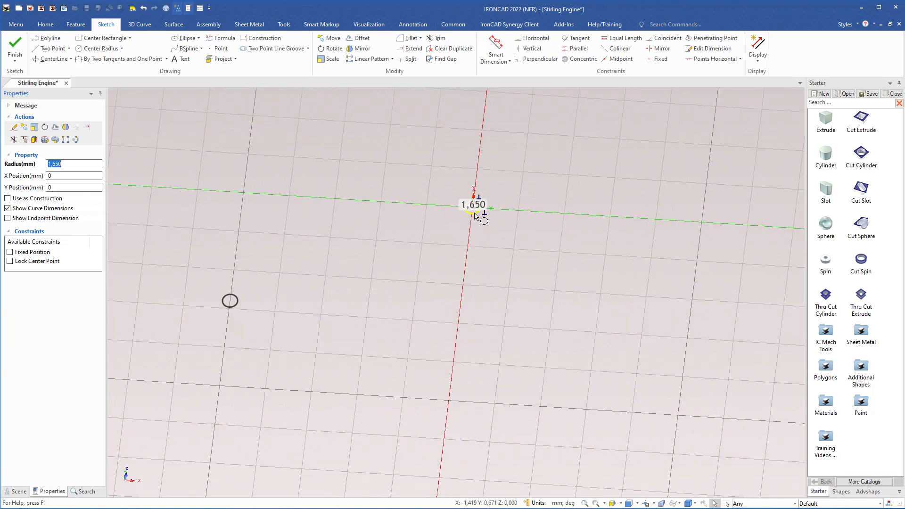
type("2")
key("Return")
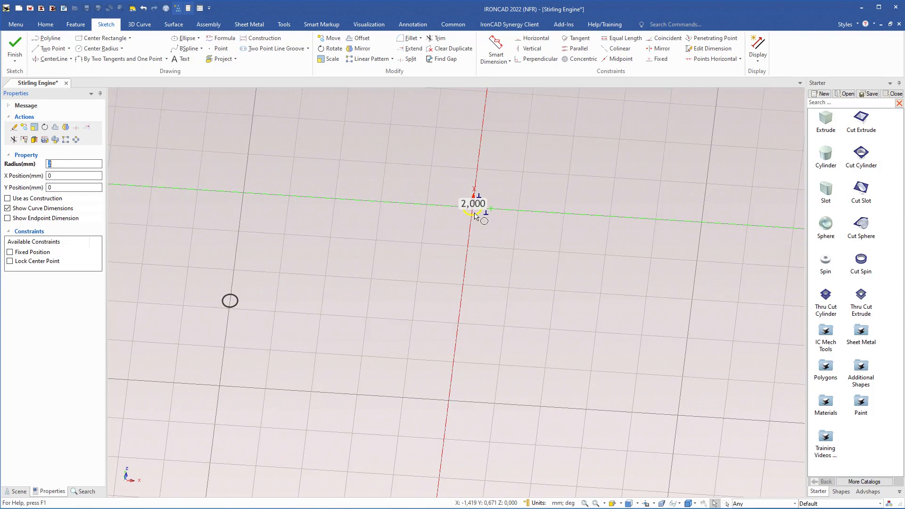
Set the radius of the projected circle at Y -50 to 2 mm
left_click(235, 307)
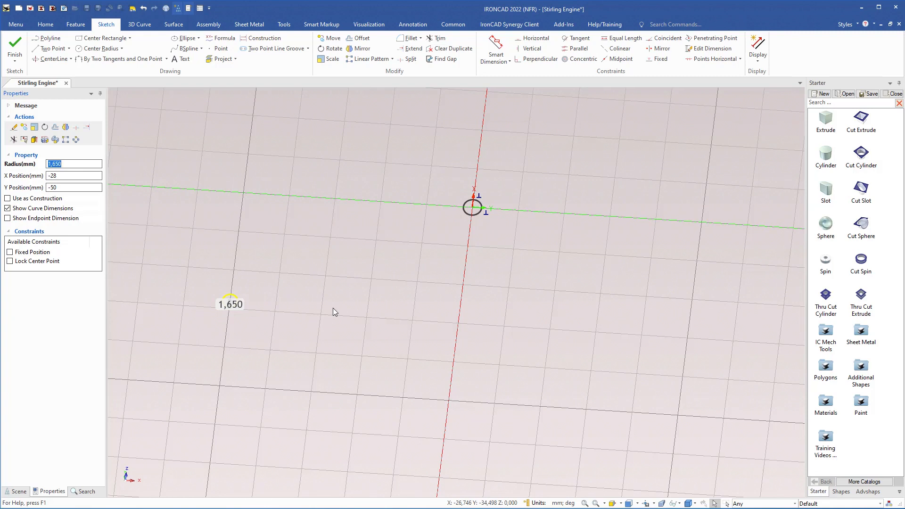
type("2")
scroll(365, 279, "down", 2)
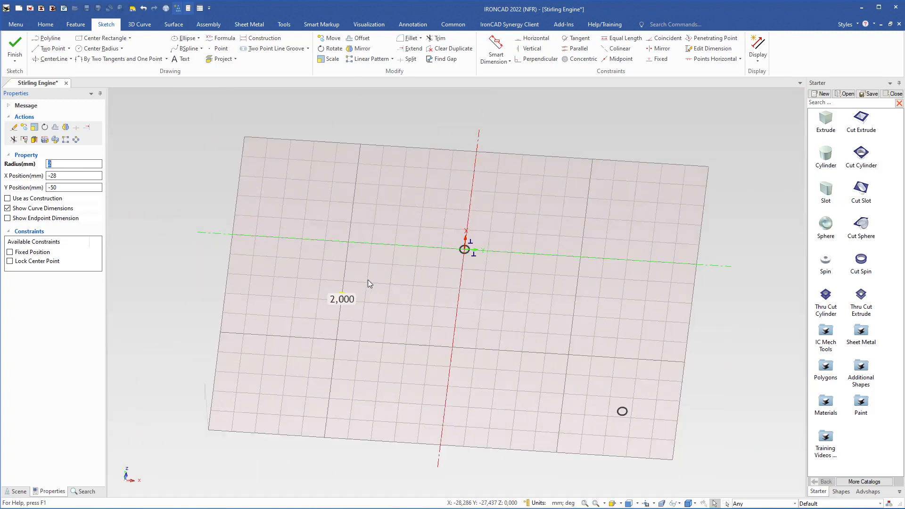
mouse_move(509, 320)
middle_mouse_down()
mouse_move(512, 289)
mouse_move(483, 263)
middle_mouse_up()
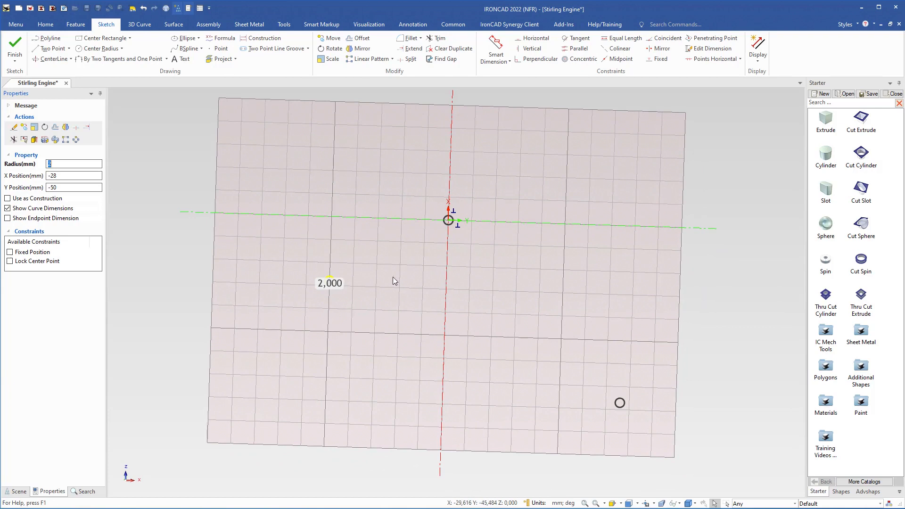
Set the X position of the projected circle at Y 76 to 0
left_click(448, 221)
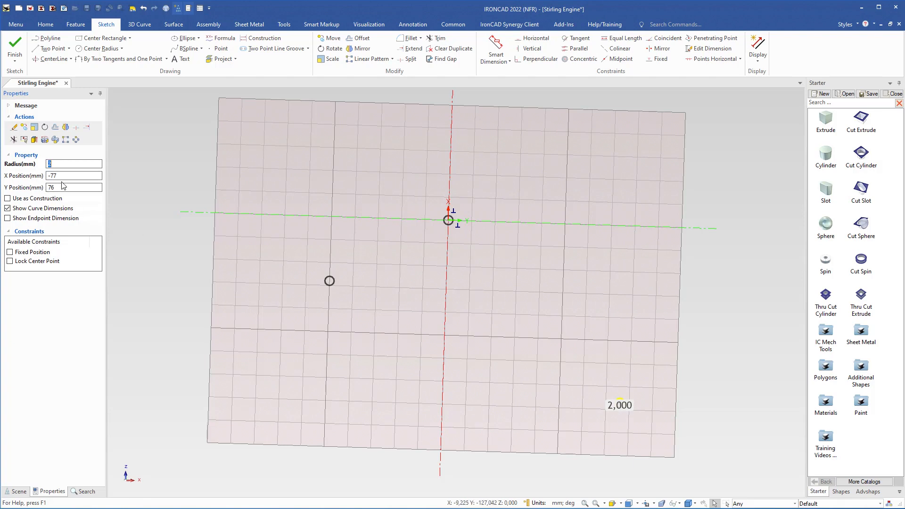
key("Tab")
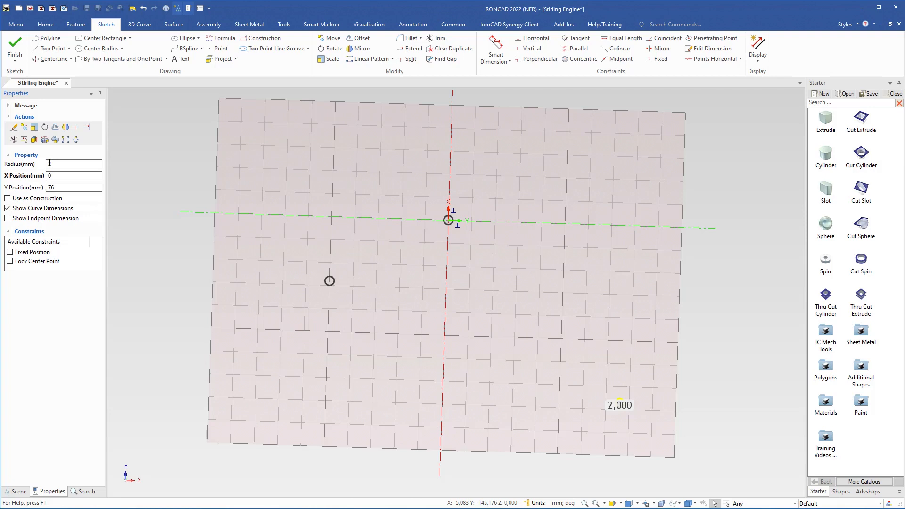
type("0")
key("Return")
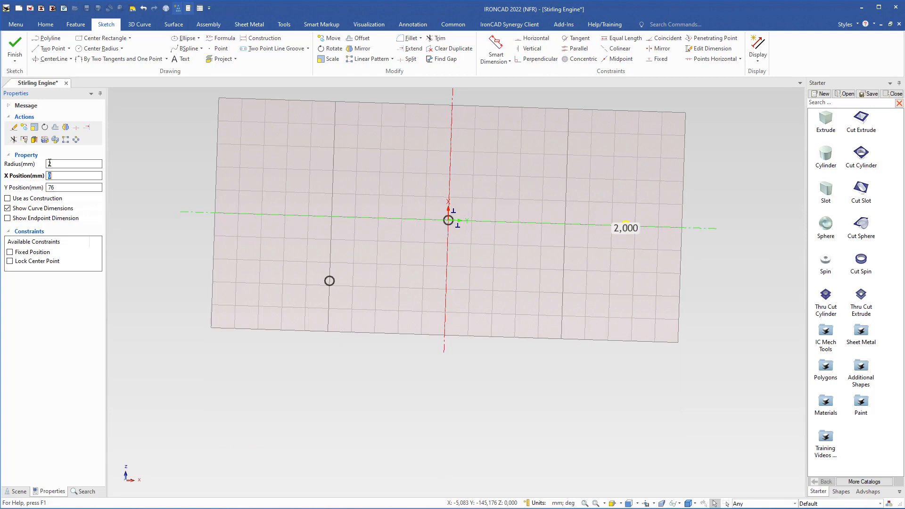
Set the X position of the projected circle at Y -50 to 0
left_click(332, 284)
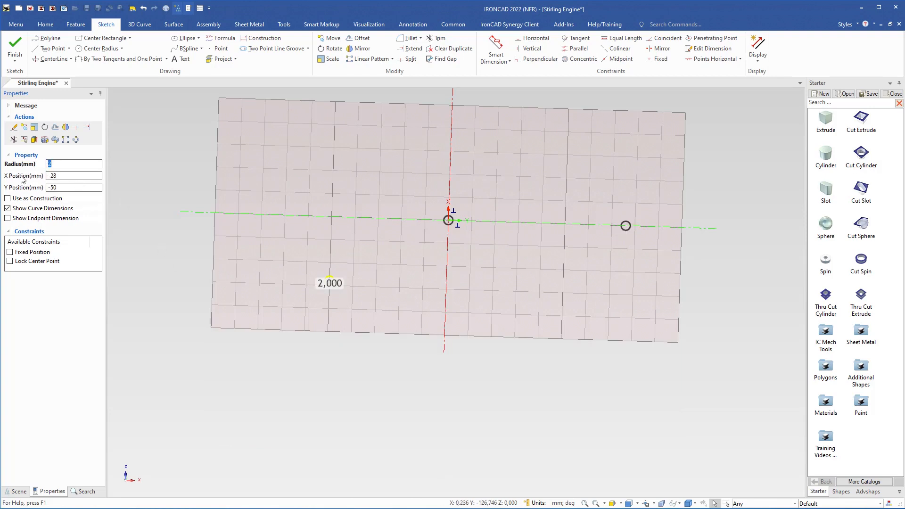
left_click(44, 175)
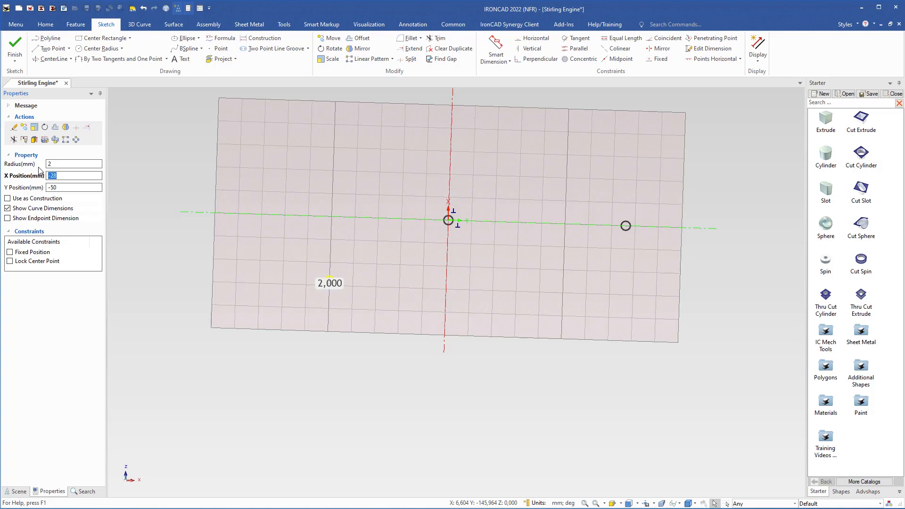
type("0")
key("Return")
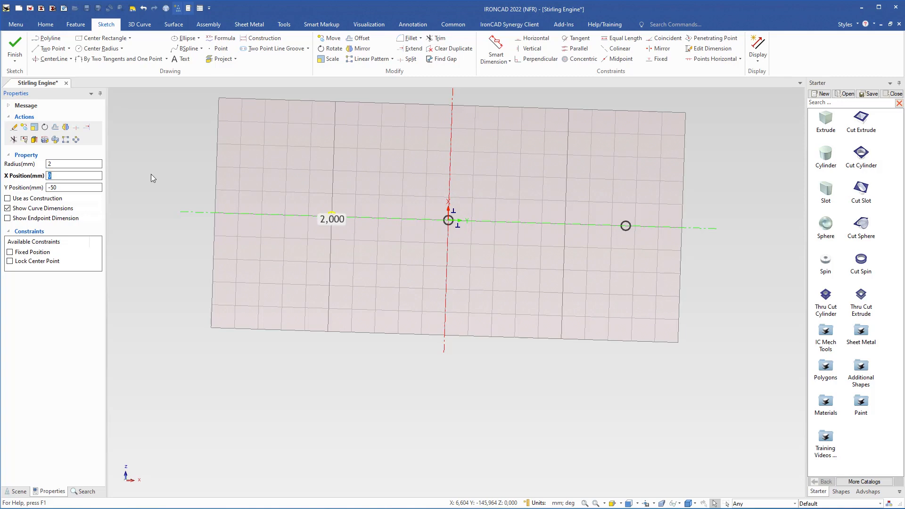
left_click(408, 245)
Draw a concentric circle of 6 mm radius around the small circle at Y -50
scroll(362, 223, "up", 3)
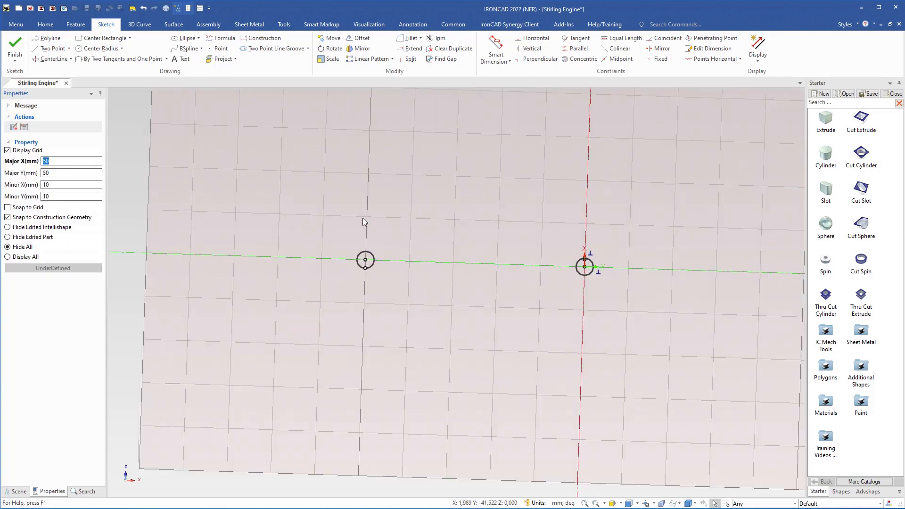
middle_click_drag(446, 278, 364, 262, "shift")
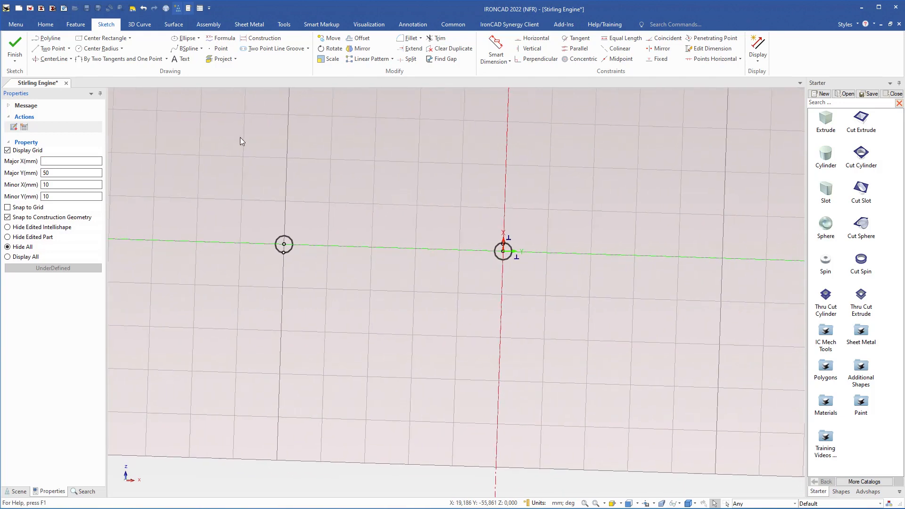
left_click(97, 48)
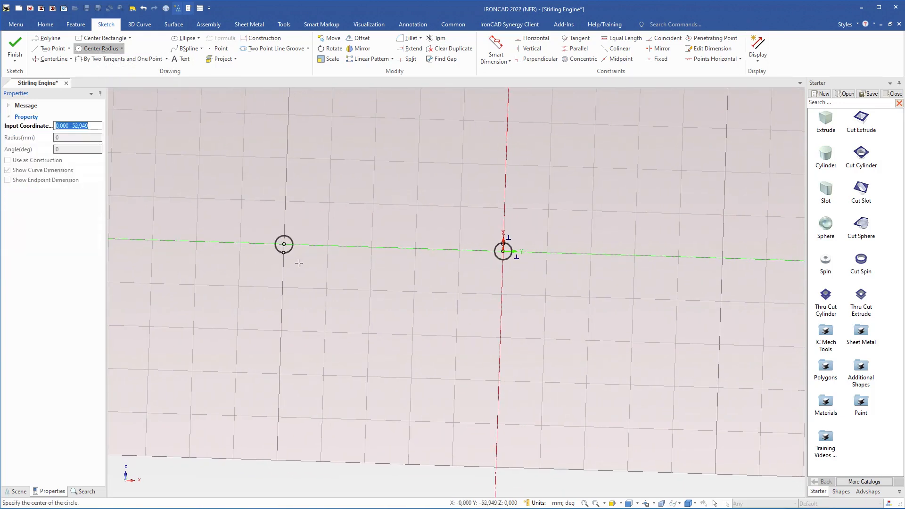
scroll(296, 261, "up", 3)
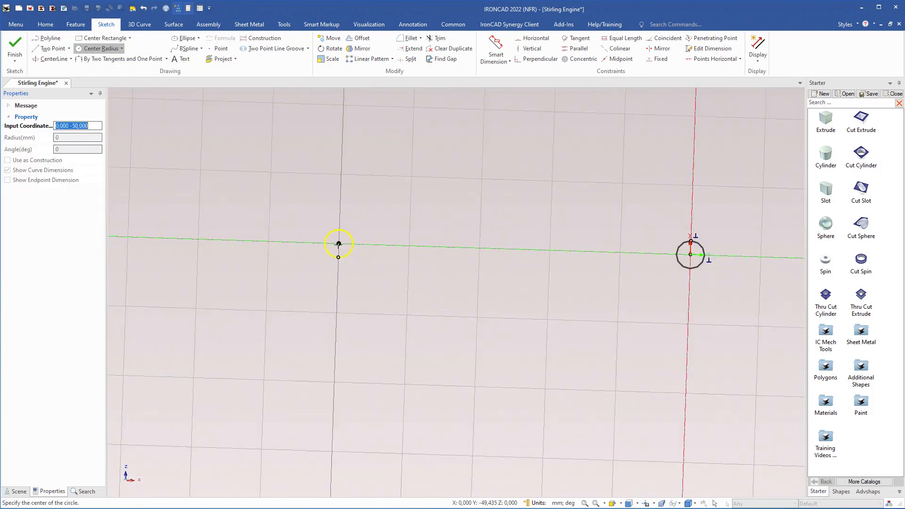
left_click(338, 243)
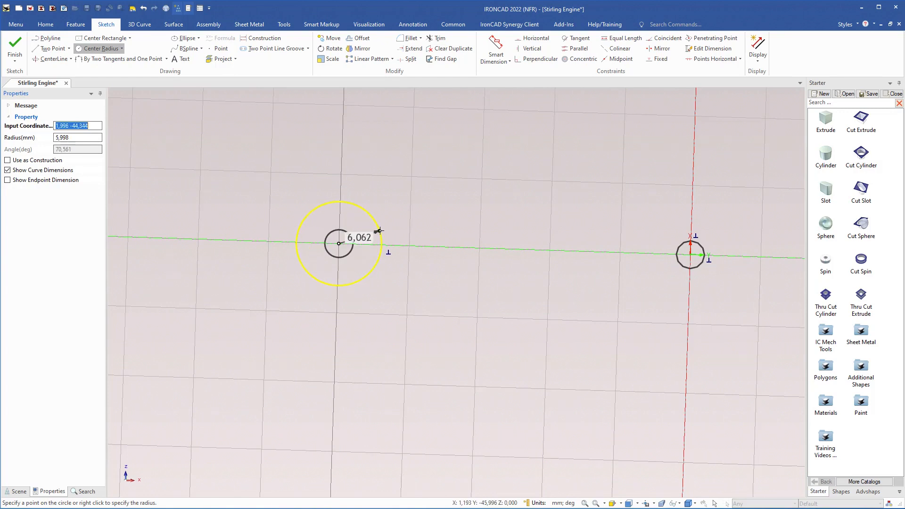
right_click(382, 231)
key("Return")
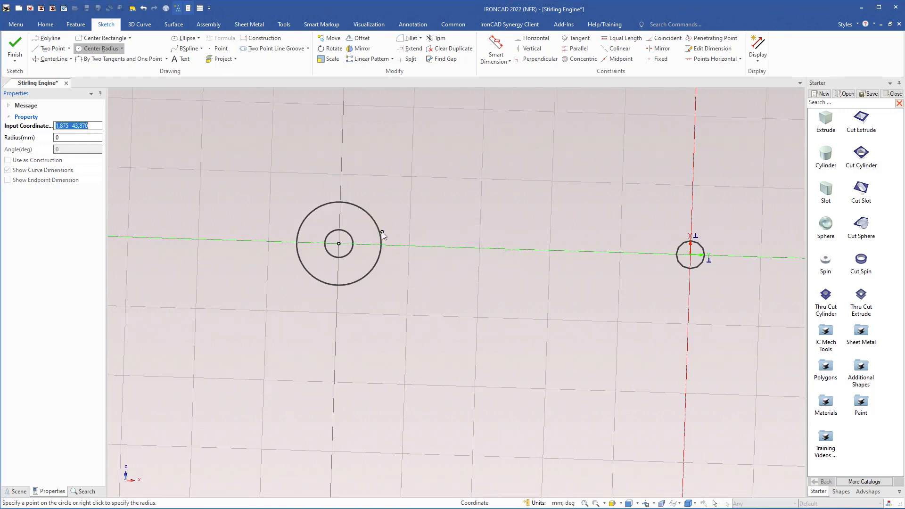
Draw a concentric circle of 6 mm radius around the small circle at the sketch origin
middle_click_drag(554, 270, 246, 252, "shift")
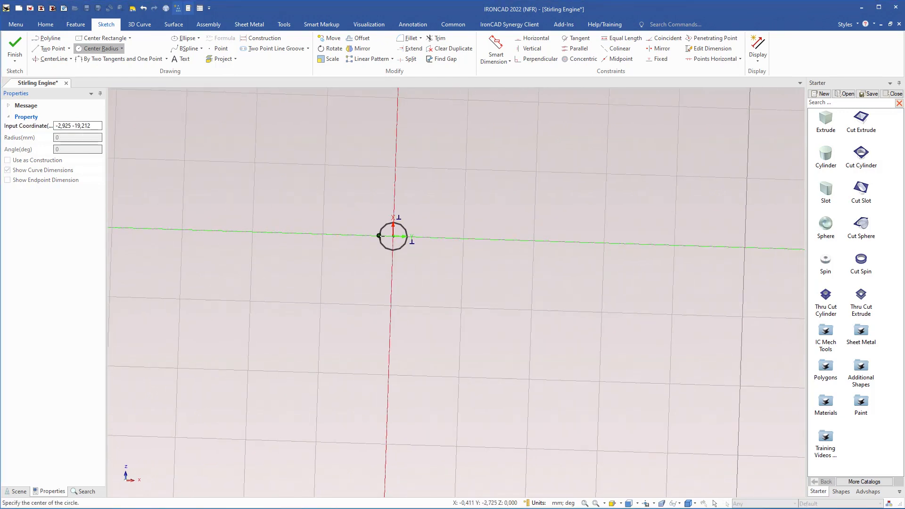
left_click(393, 235)
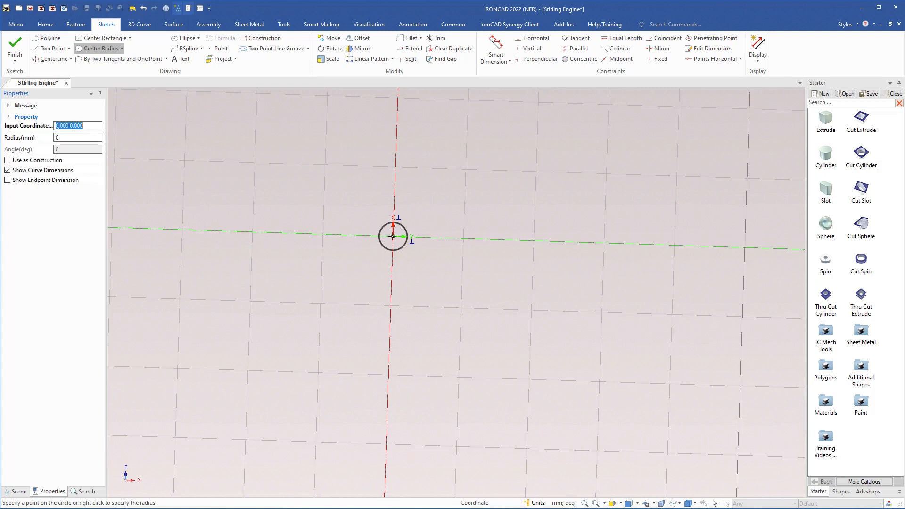
right_click(429, 219)
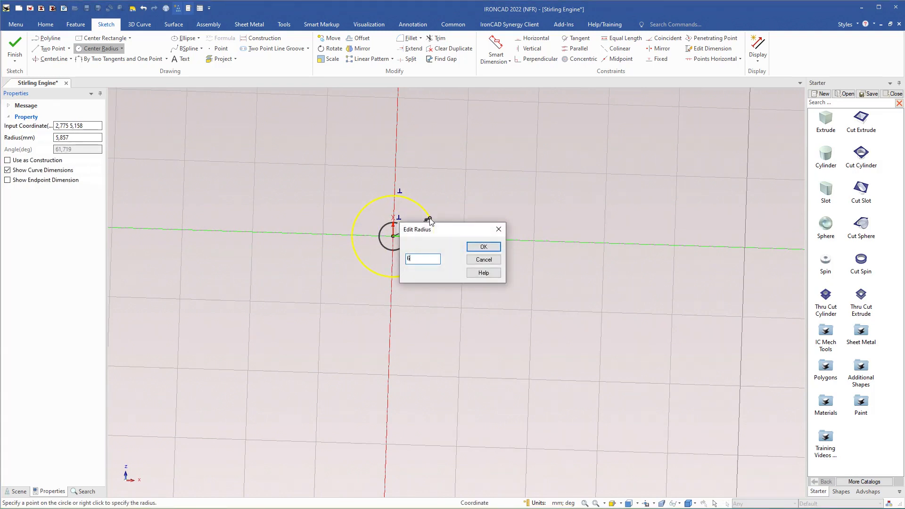
key("Return")
Draw a concentric circle of 6 mm radius around the small circle at Y 76
mouse_move(566, 253)
middle_mouse_down("shift")
mouse_move(339, 207)
mouse_move(450, 244)
mouse_move(367, 264)
middle_mouse_up("shift")
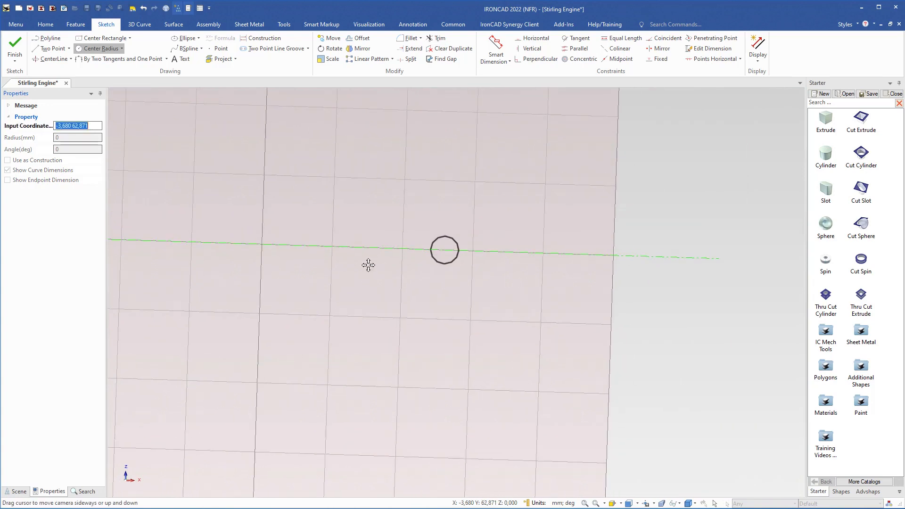
left_click(444, 249)
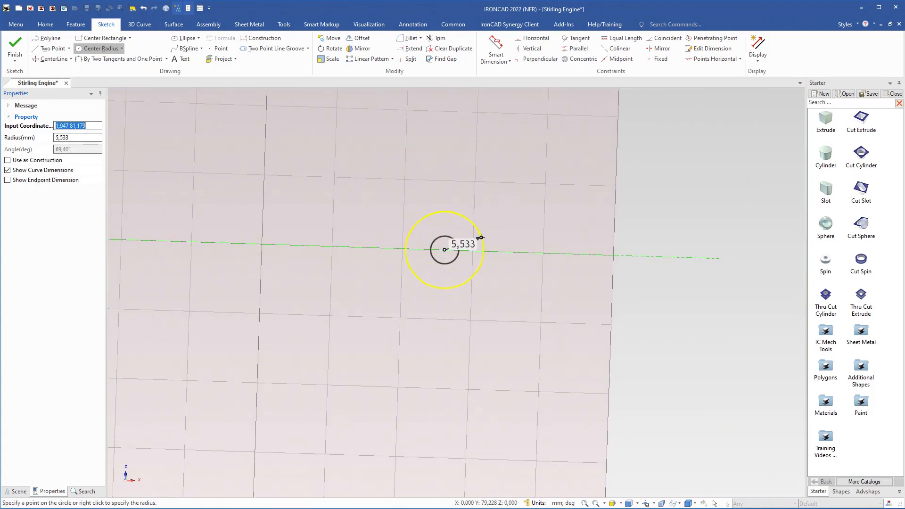
right_click(484, 241)
type("6")
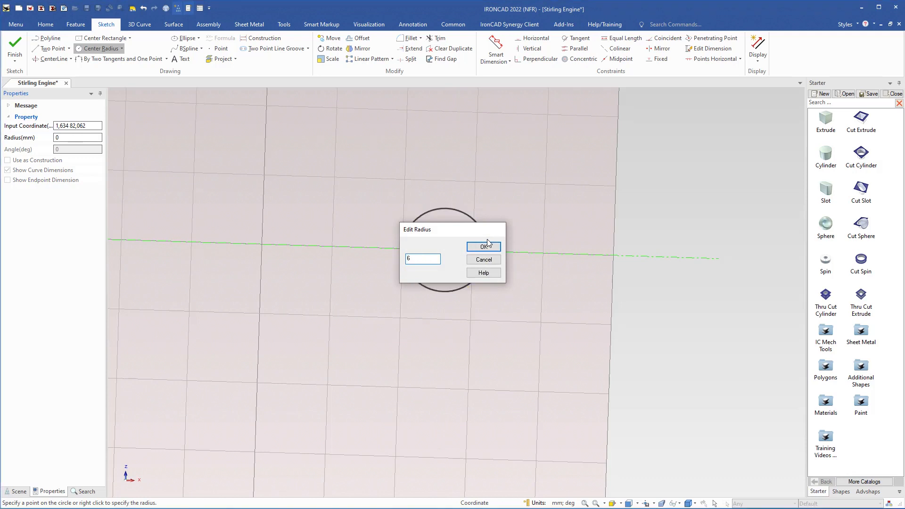
left_click(486, 245)
scroll(385, 284, "down", 3)
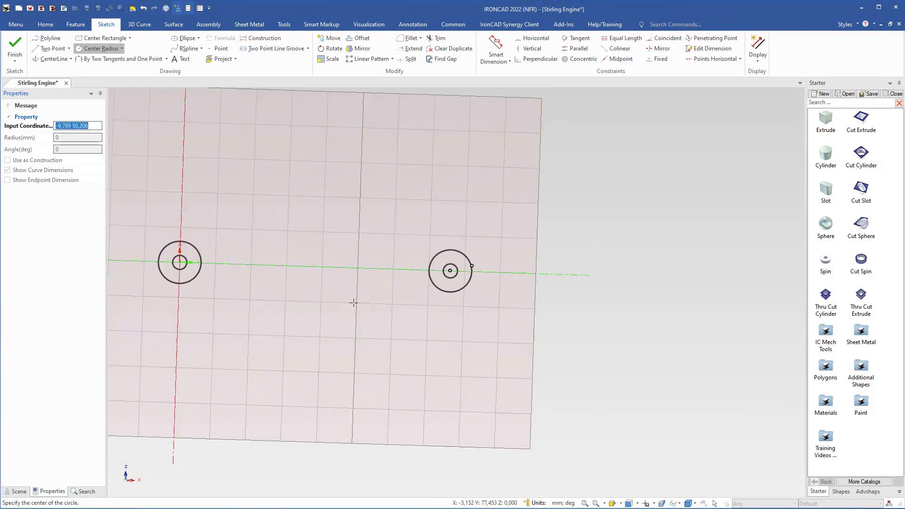
Draw a 150 mm radius arc tangent to the upper sides of the 6 mm radius circles at Y -50 and the origin
mouse_move(353, 302)
middle_mouse_down("shift")
mouse_move(537, 332)
mouse_move(583, 329)
middle_mouse_up("shift")
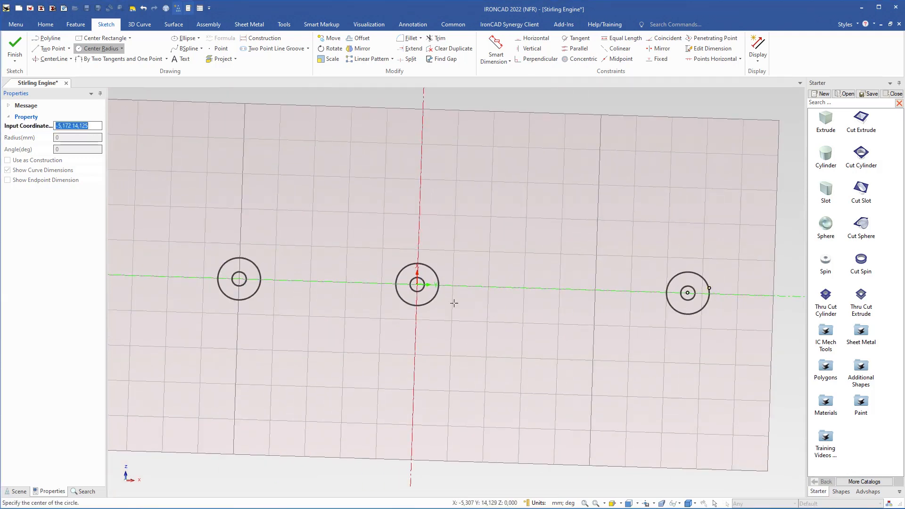
key("Escape")
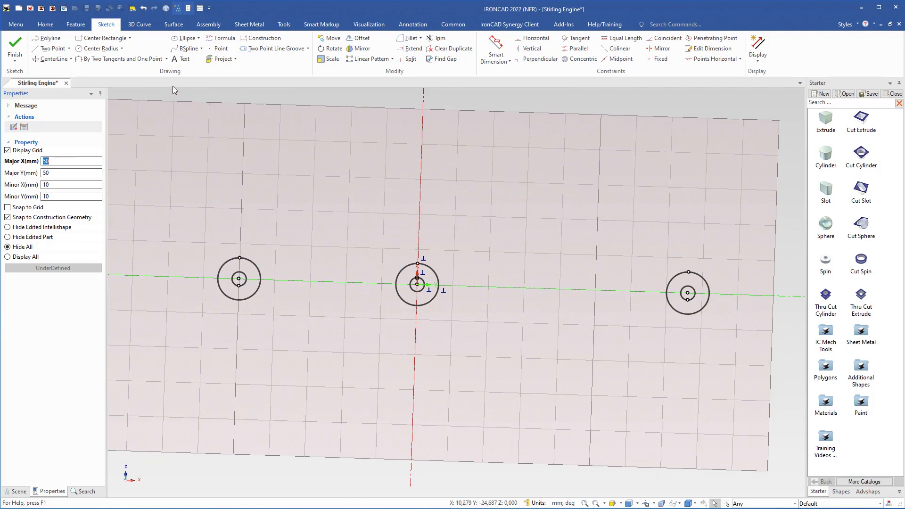
left_click(166, 59)
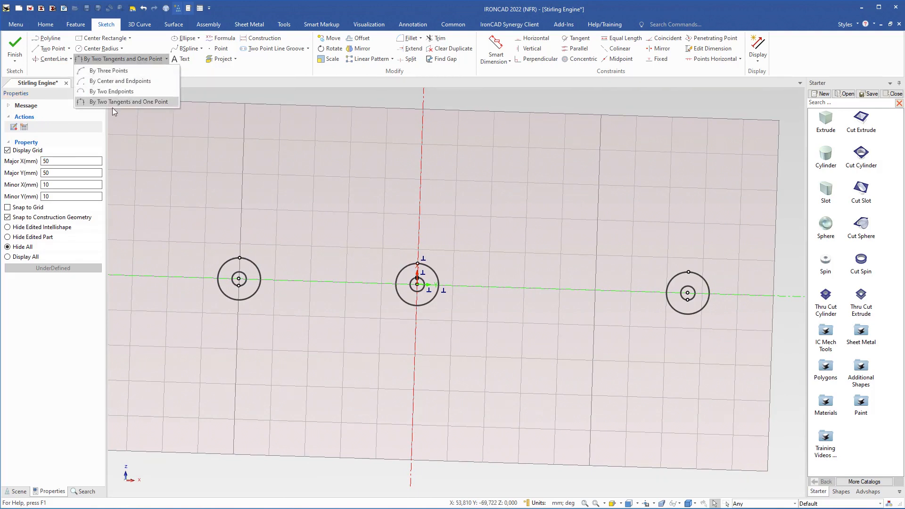
left_click(122, 102)
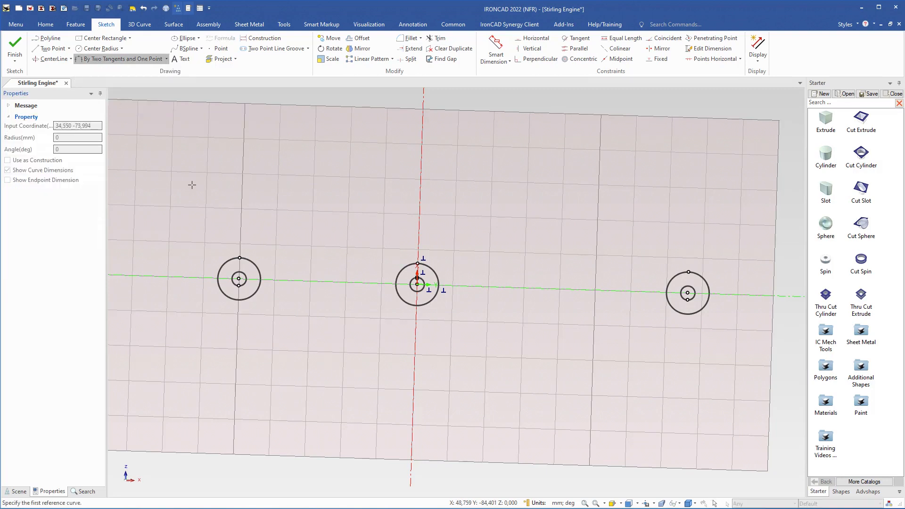
left_click(250, 260)
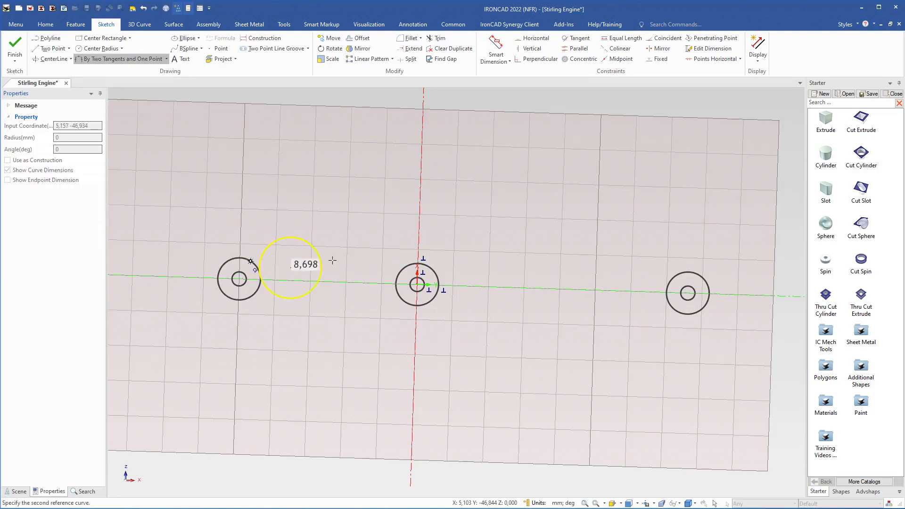
left_click(400, 272)
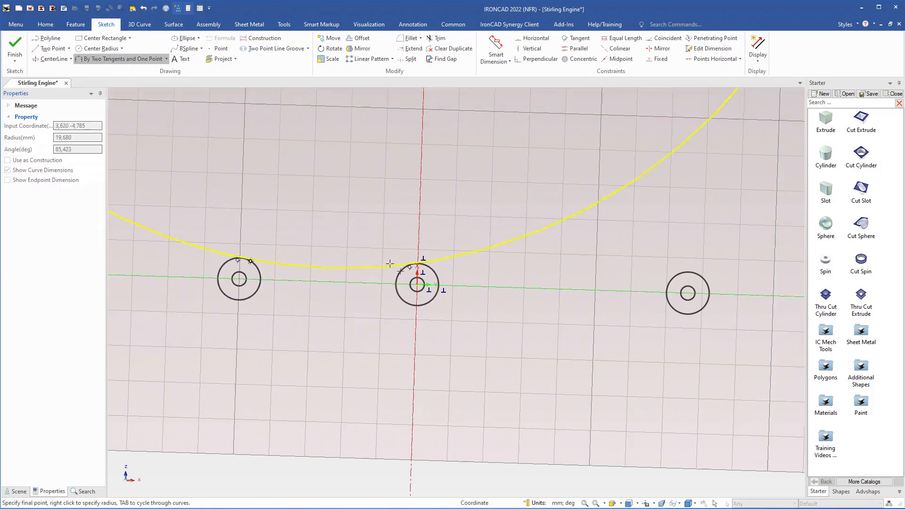
right_click(329, 269)
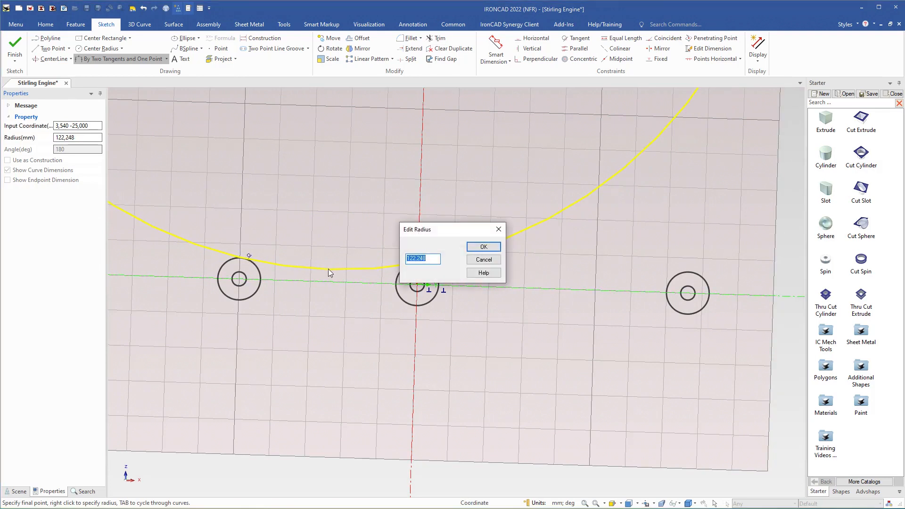
type("150")
key("Return")
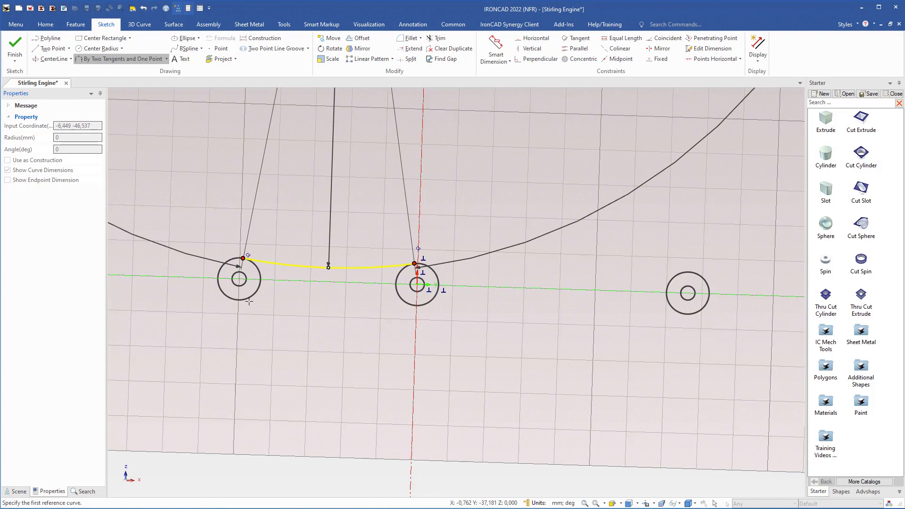
Draw a 150 mm radius arc tangent to the lower sides of the 6 mm radius circles at Y -50 and the origin
left_click(248, 300)
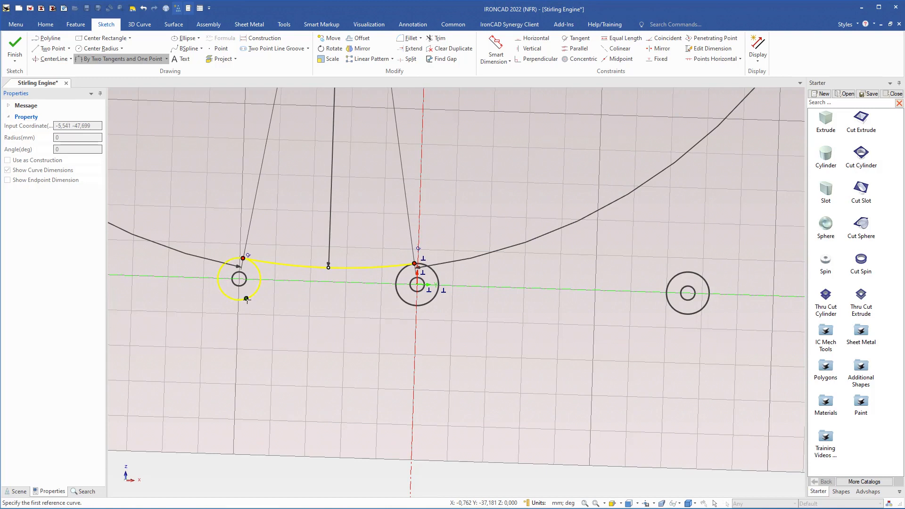
left_click(404, 302)
right_click(344, 293)
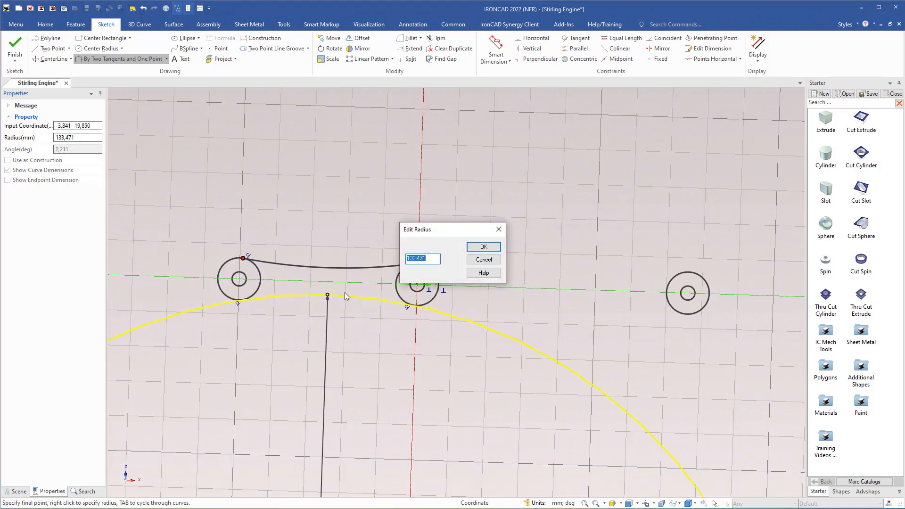
type("150")
key("Return")
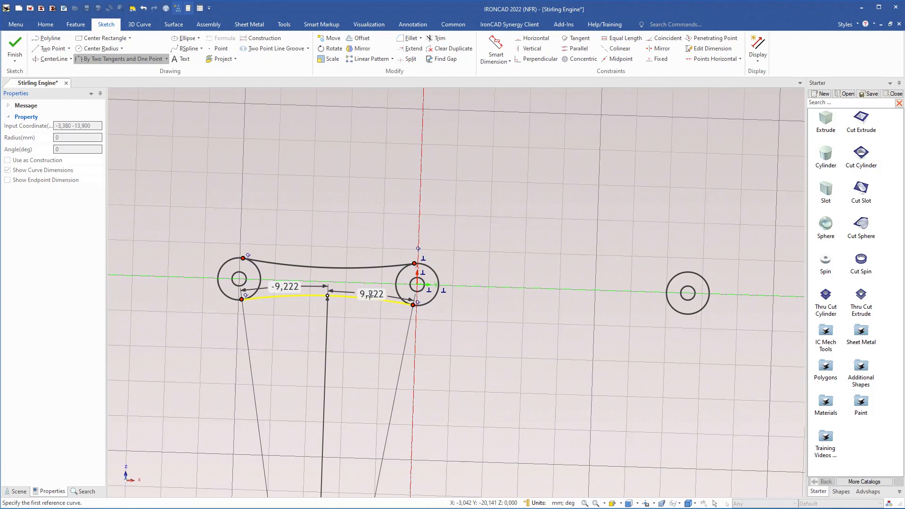
Draw a 350 mm radius arc tangent to the upper sides of the 6 mm radius circles at the origin and Y 76
middle_click_drag(483, 333, 382, 280, "shift")
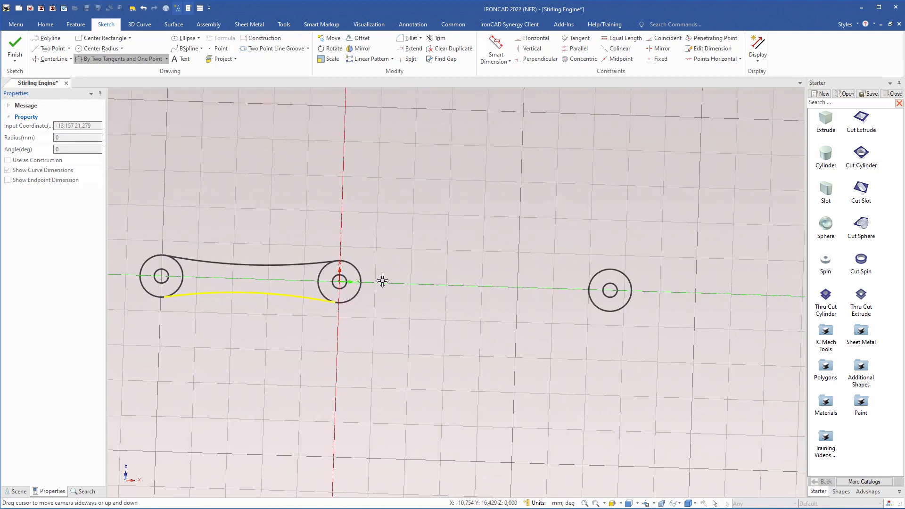
left_click(358, 271)
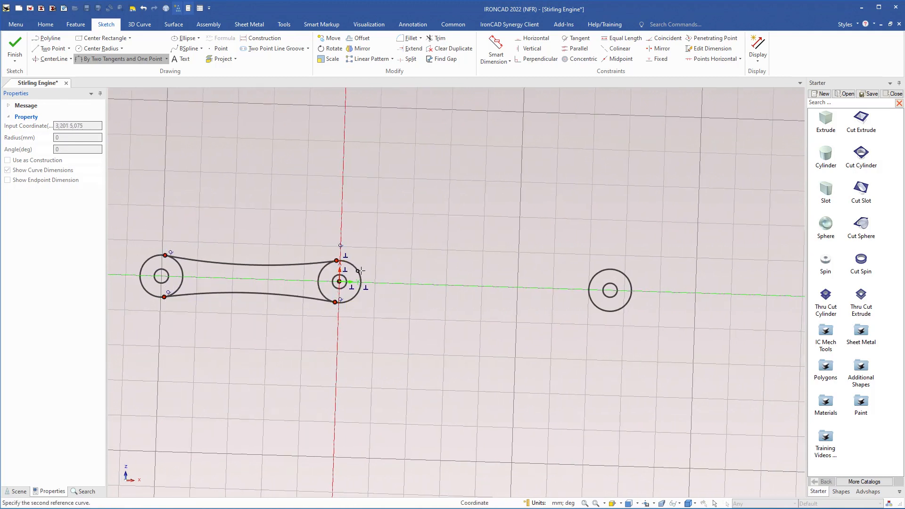
left_click(597, 275)
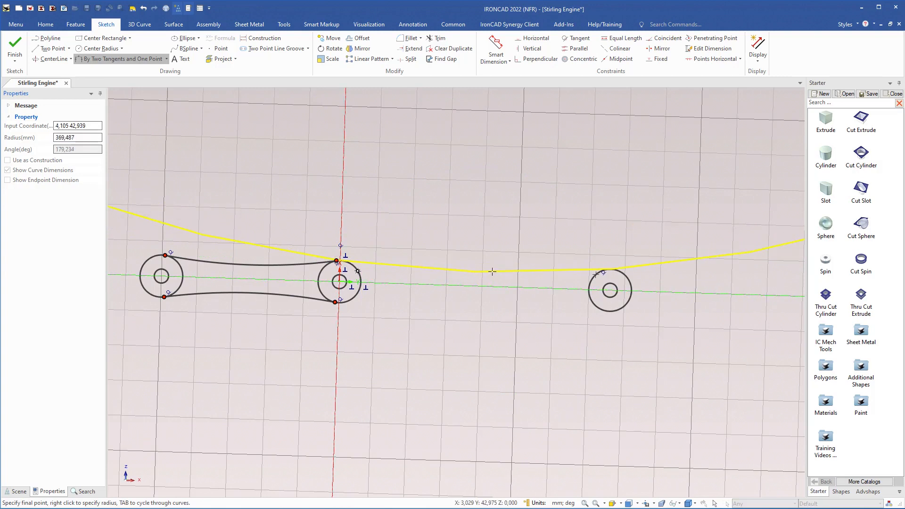
left_click(491, 272)
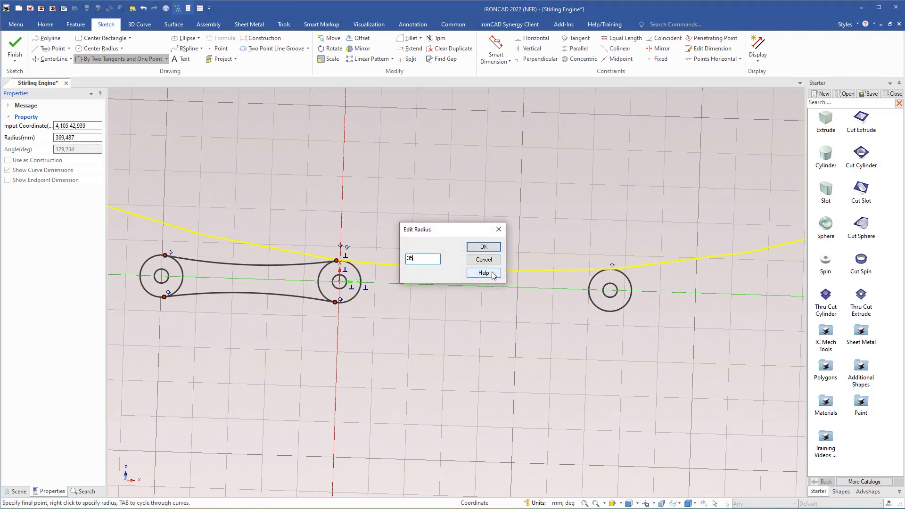
type("350")
key("Return")
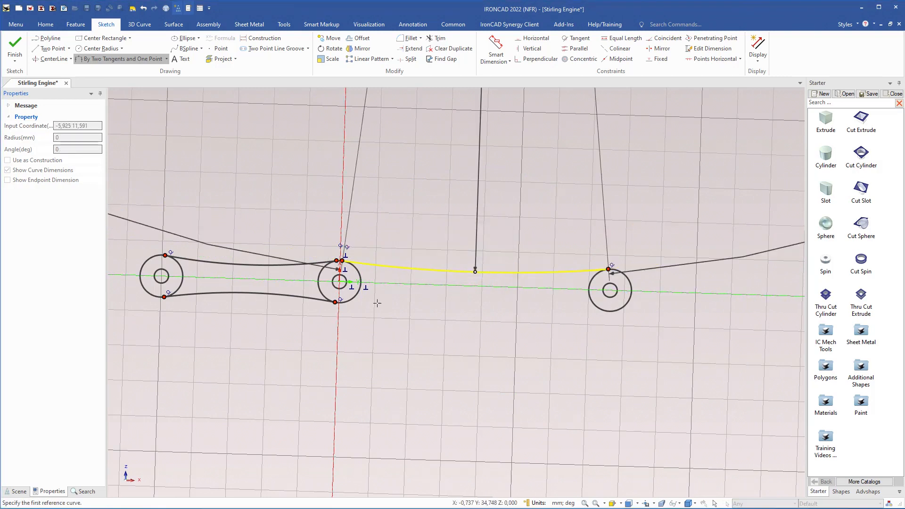
Draw a 350 mm radius arc tangent to the lower sides of the 6 mm radius circles at the origin and Y 76
left_click(351, 299)
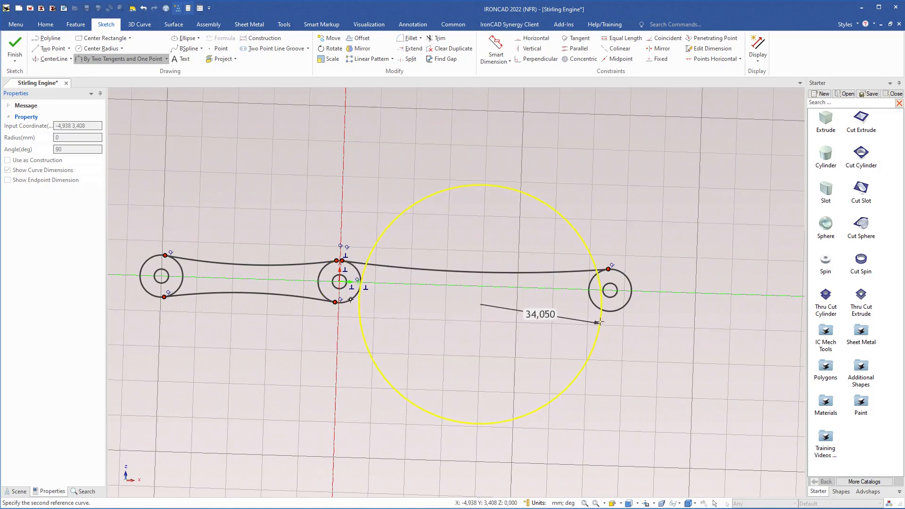
left_click(602, 310)
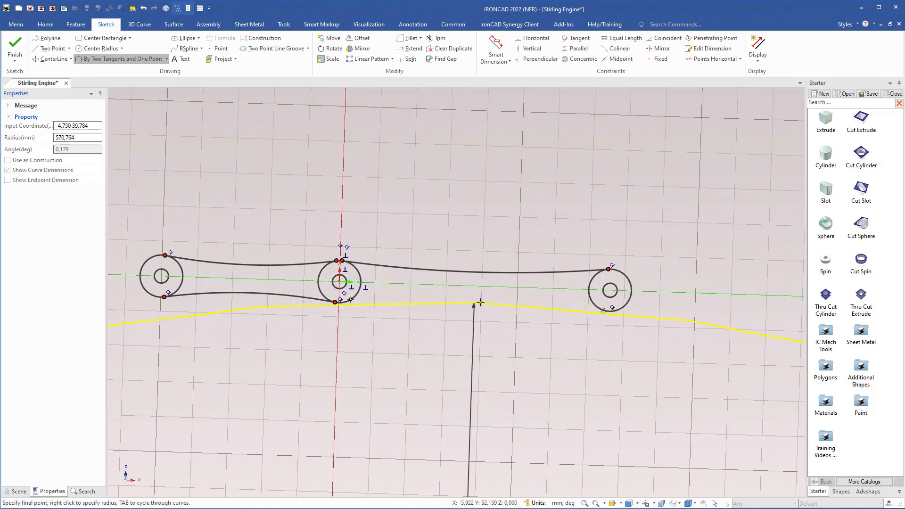
right_click(481, 295)
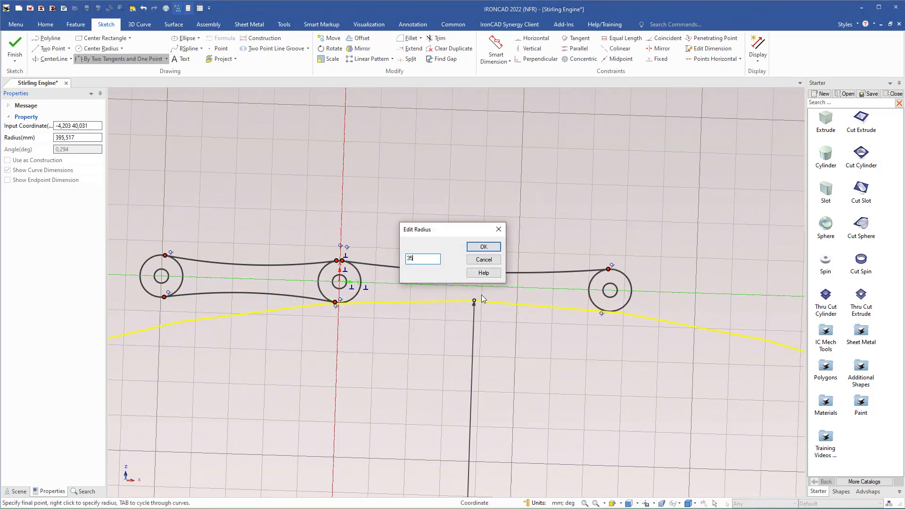
key("Return")
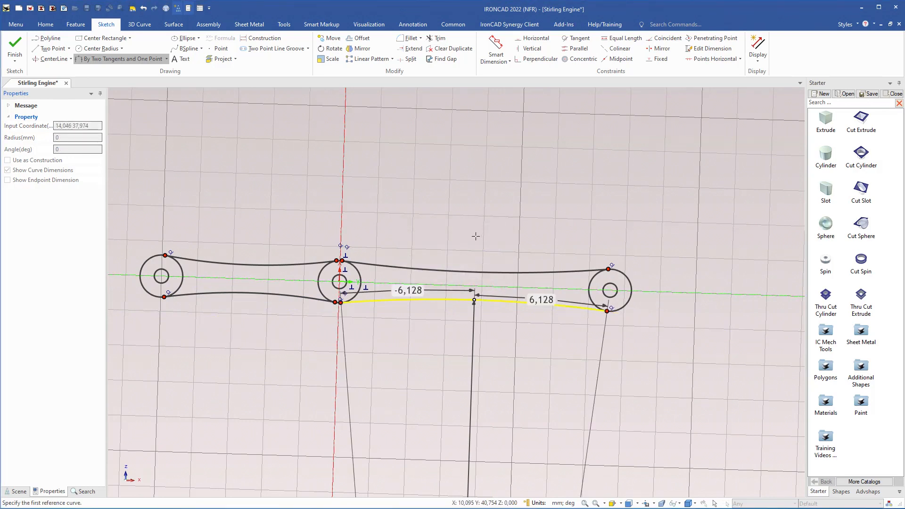
key("Escape")
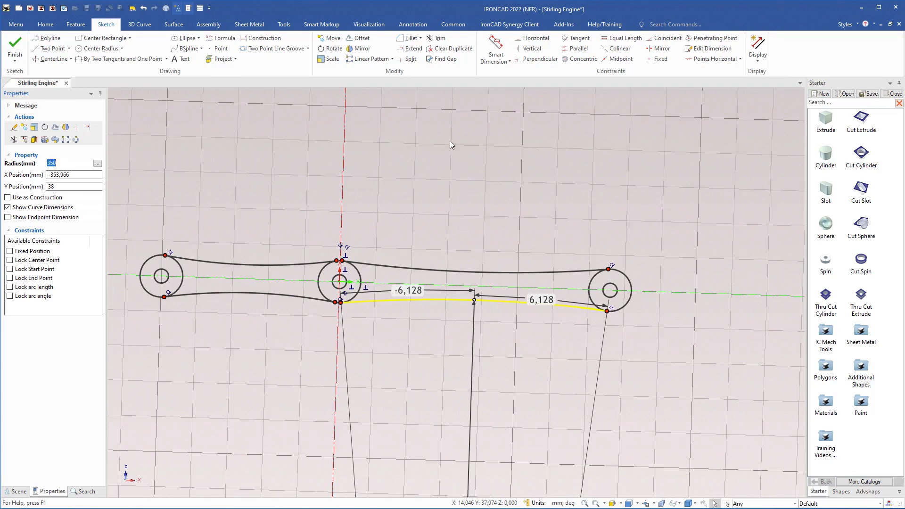
Trim the outer circles' segments lying inside the link outline, leaving one closed contour around the three holes, and finish the sketch
left_click(437, 38)
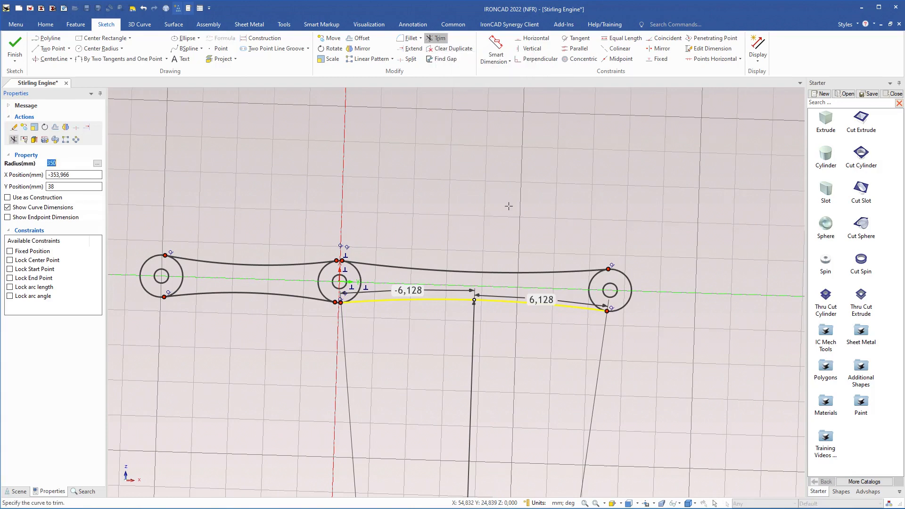
left_click(589, 288)
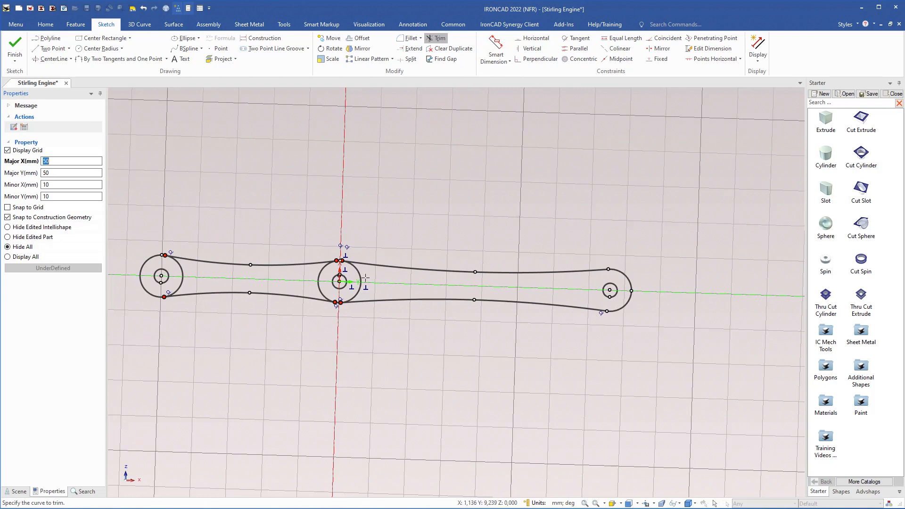
left_click(361, 278)
left_click(319, 274)
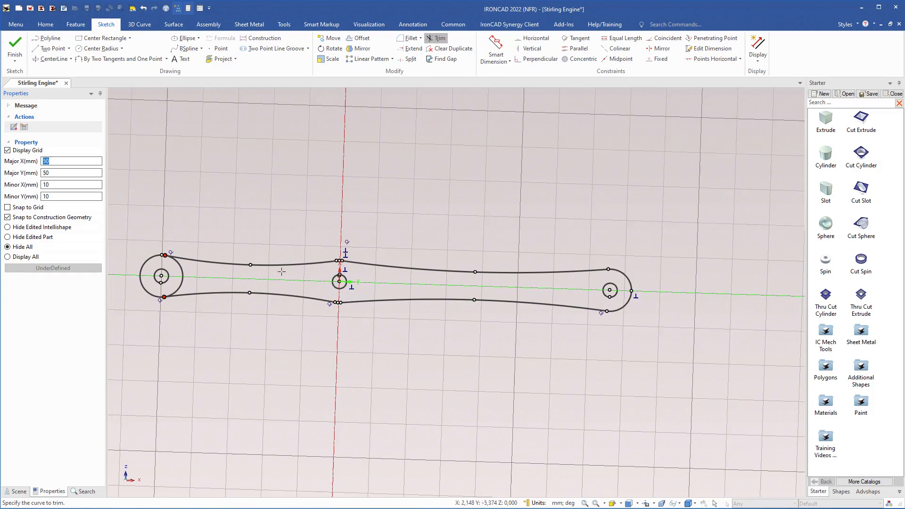
left_click(182, 274)
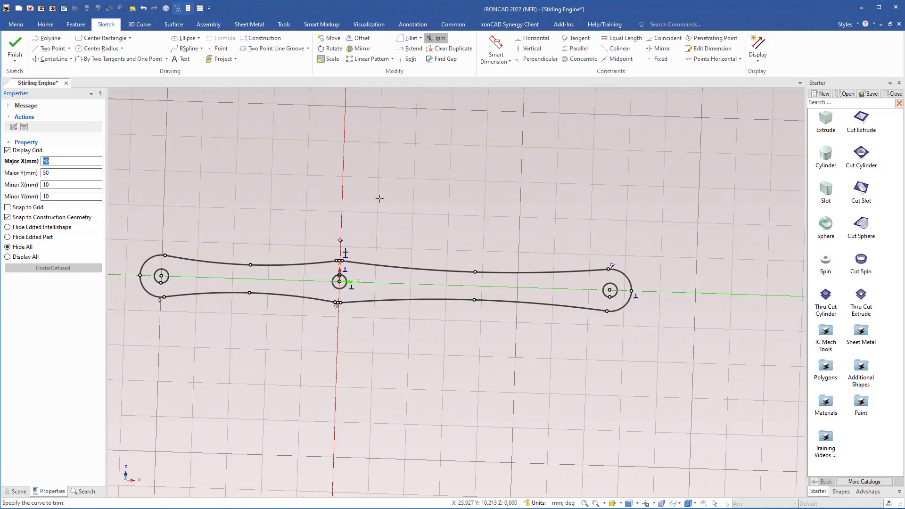
key("Escape")
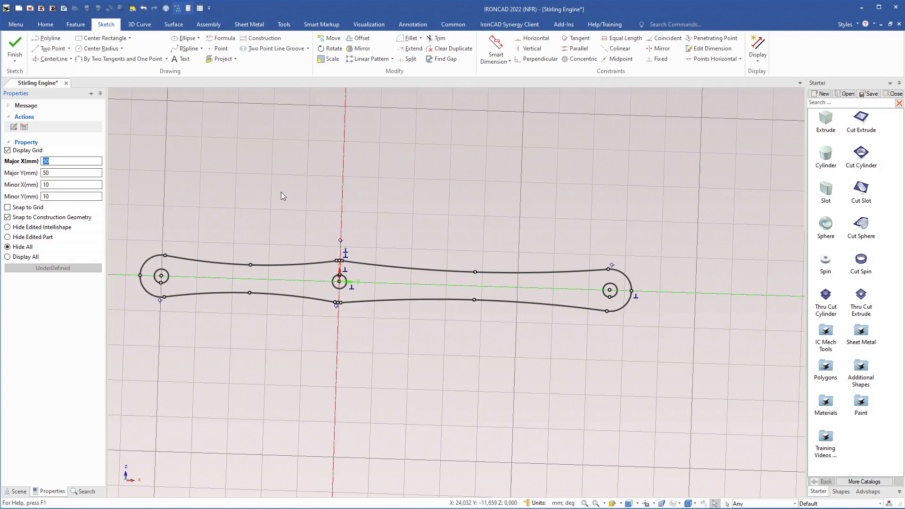
left_click(15, 47)
Open the cross-section of Part16's tall vertical block for editing
middle_click_drag(410, 288, 326, 182)
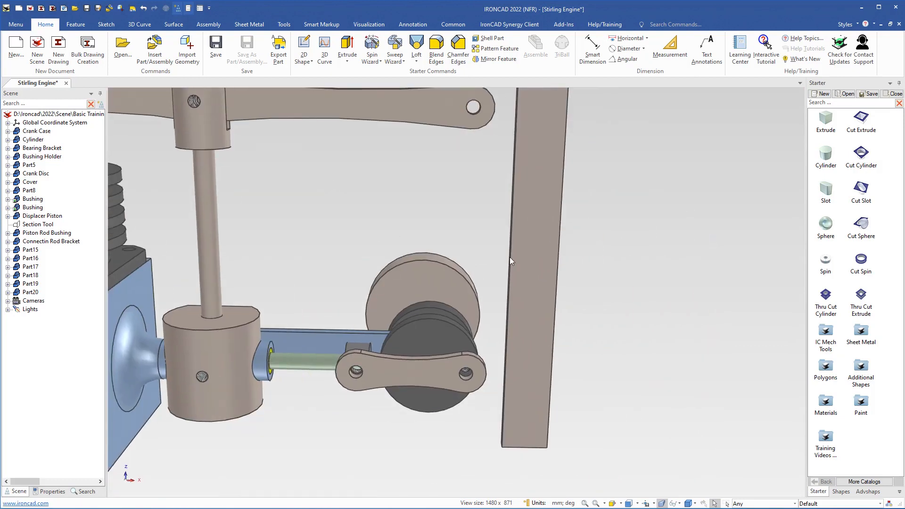
left_click(533, 249)
middle_click_drag(527, 261, 510, 291, "shift")
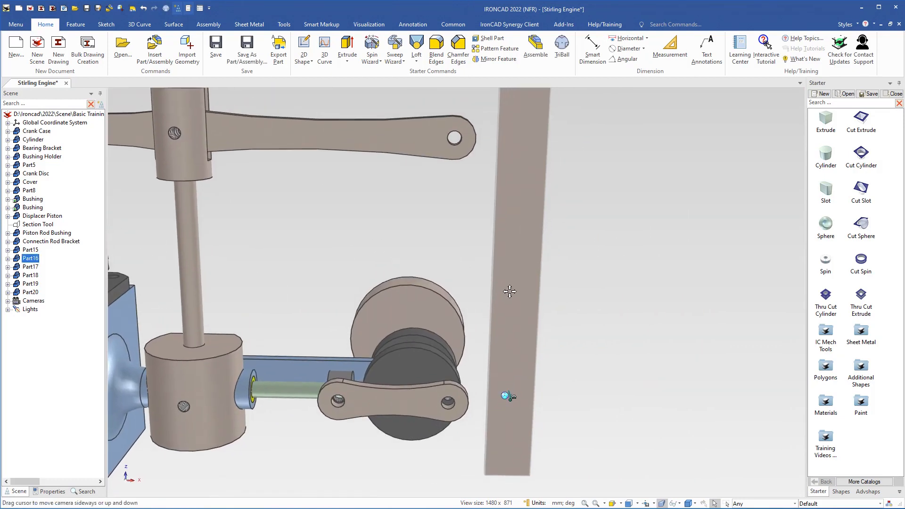
left_click(522, 278)
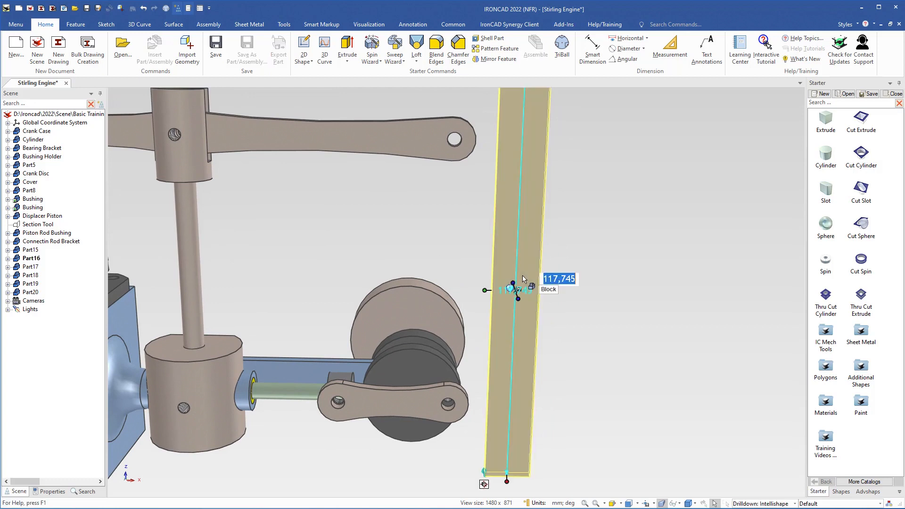
right_click(527, 249)
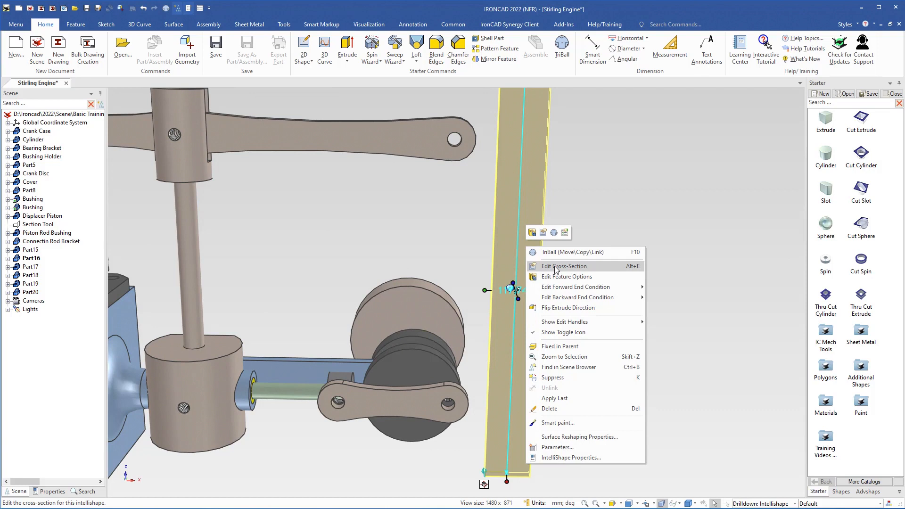
left_click(555, 268)
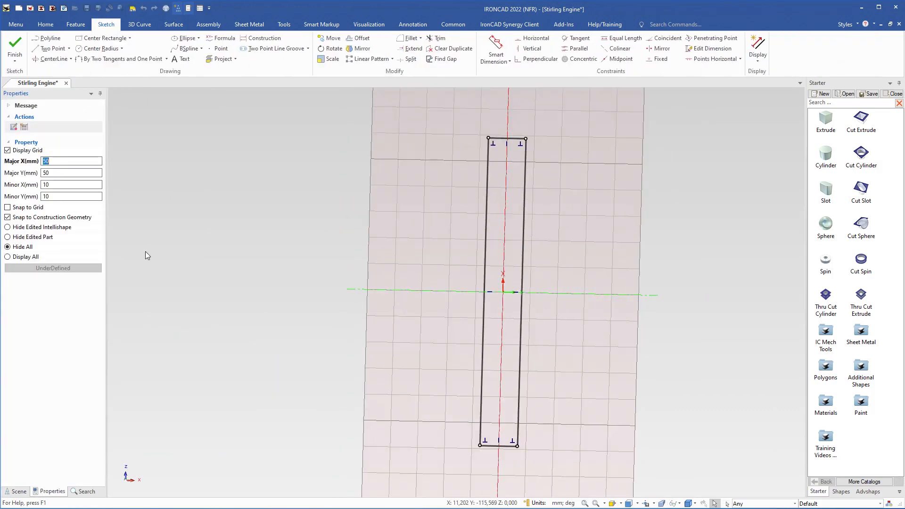
Set the sketch display to hide only the edited part, and delete the whole rectangular profile
left_click(8, 237)
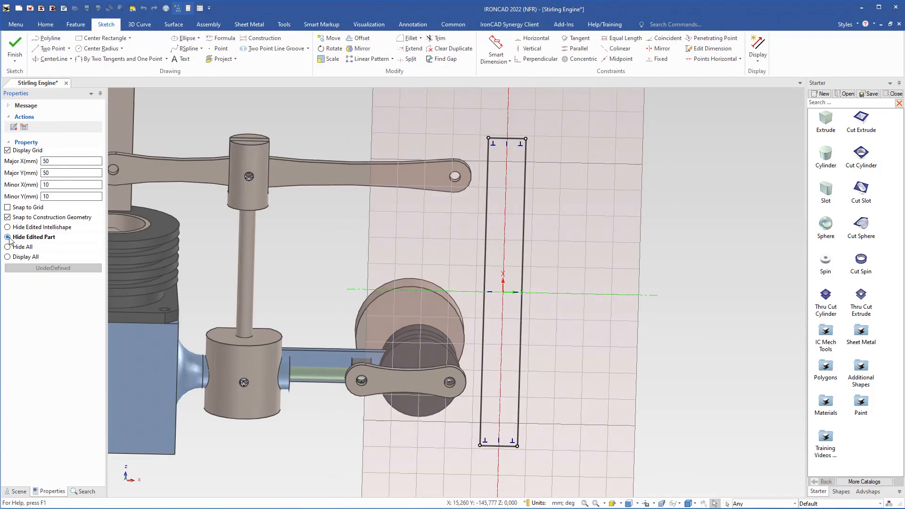
left_click(483, 336)
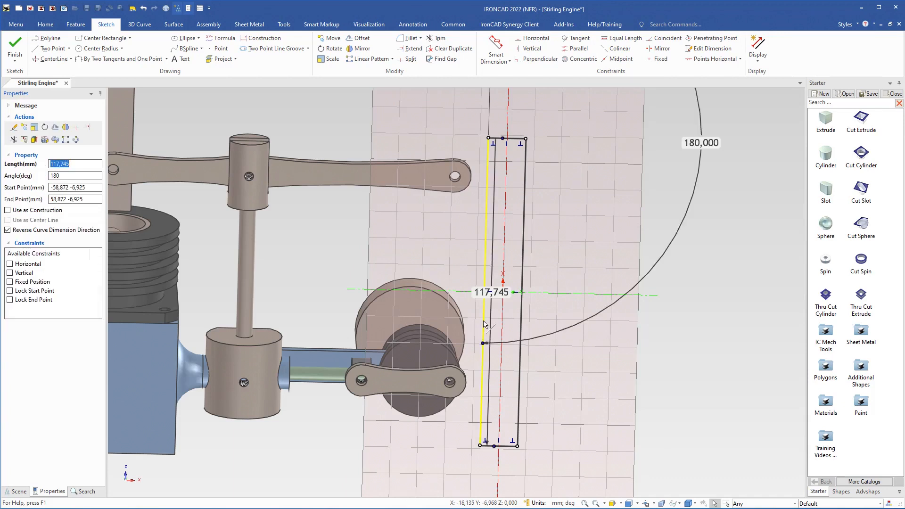
double_click(483, 324)
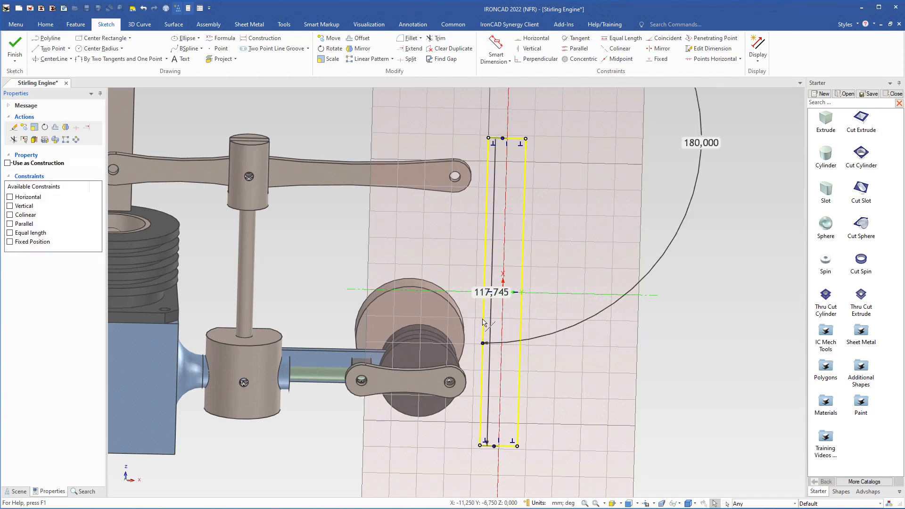
key("Delete")
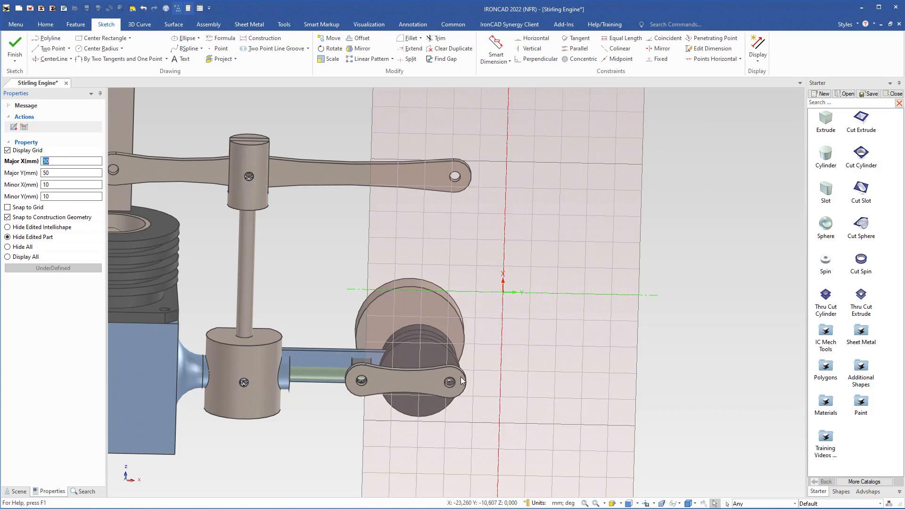
Activate the TriBall on the sketch plane, detach it, relocate its center to the sketch origin, and reattach it
key("F10")
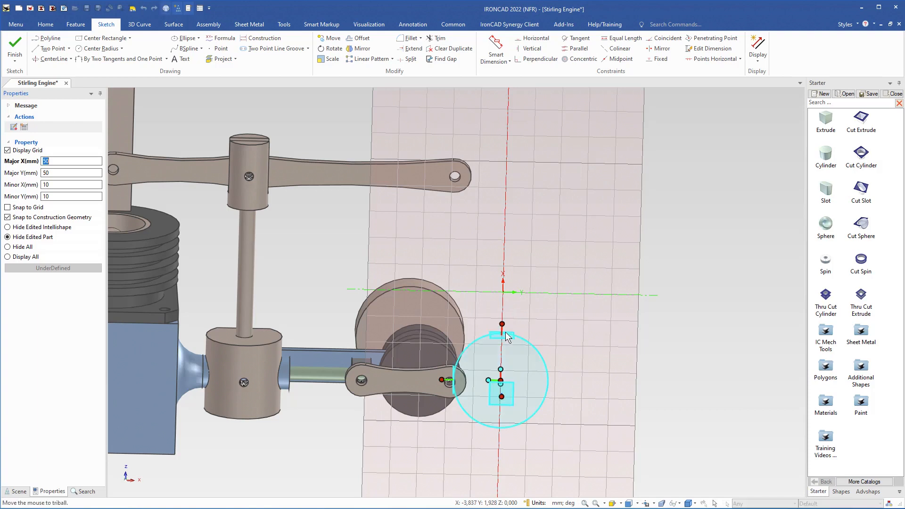
middle_click_drag(511, 402, 464, 425)
key("space")
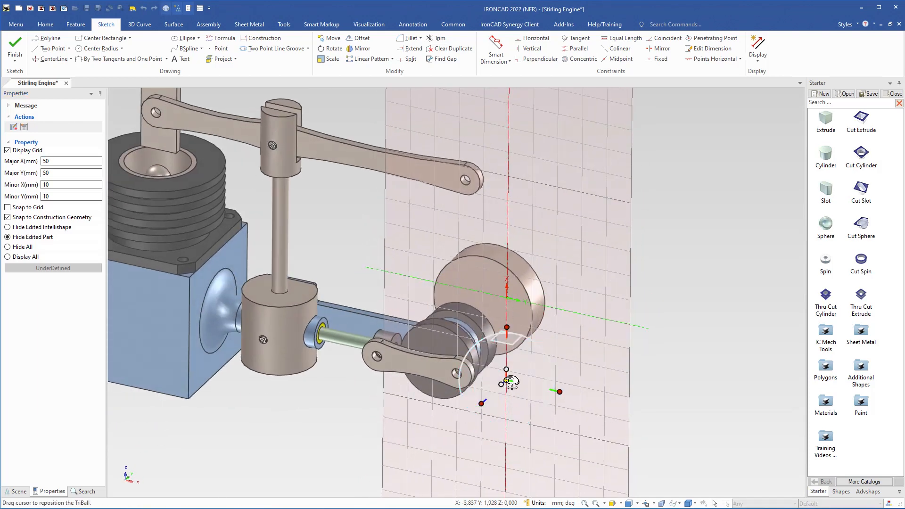
left_click_drag(511, 381, 512, 298)
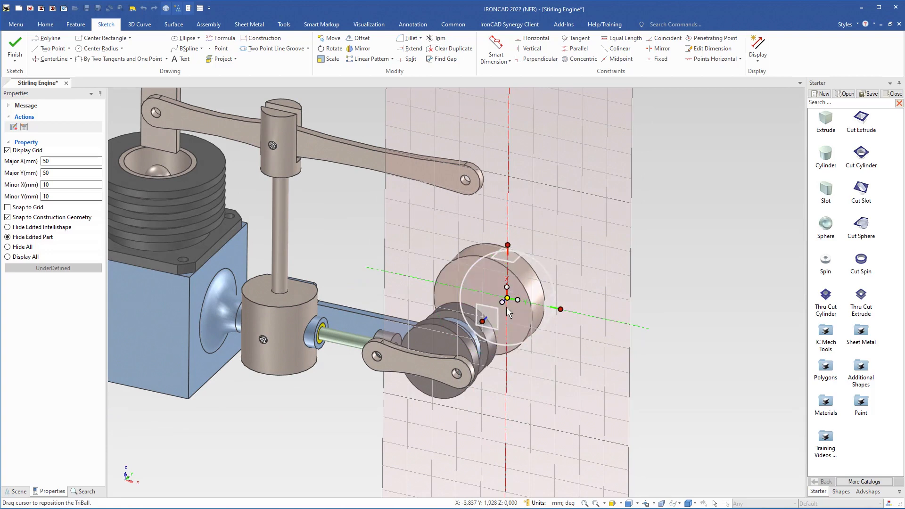
key("space")
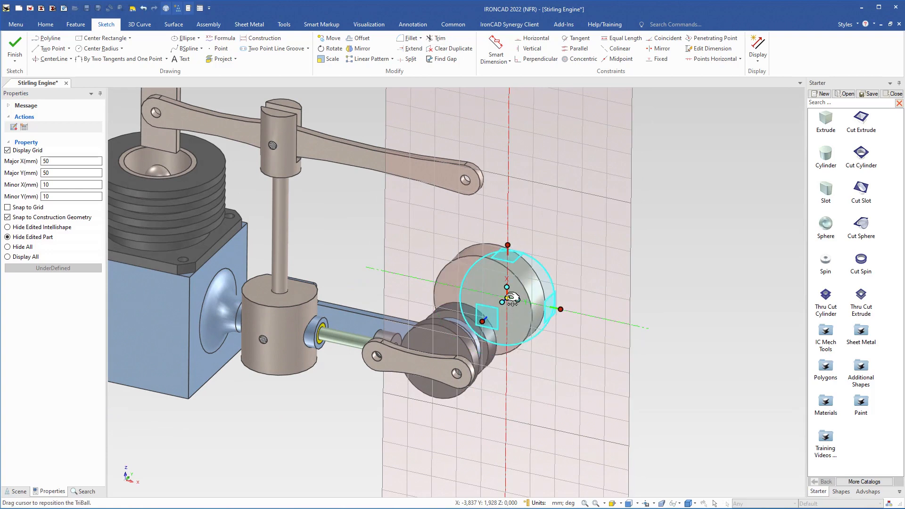
Move the sketch plane's origin to the center of the outer hole of the short link on the crank disc, and close the TriBall
right_click(510, 298)
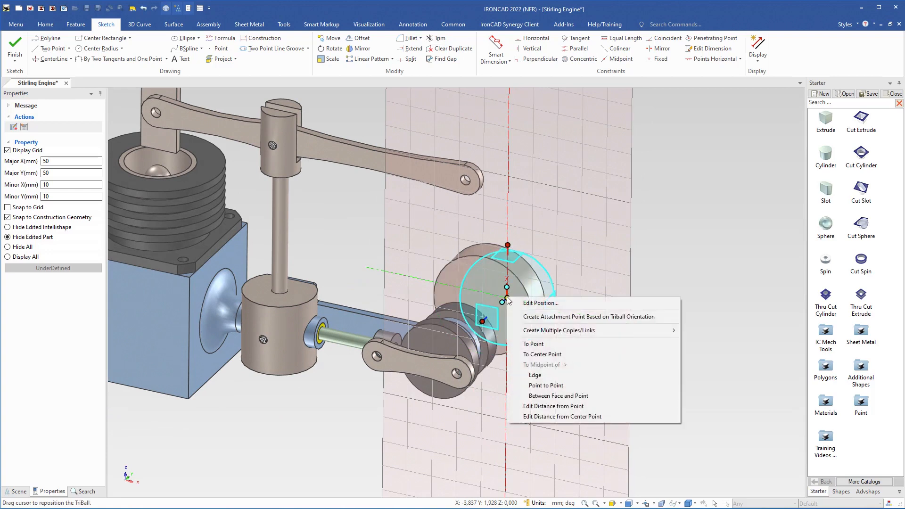
left_click(541, 357)
scroll(437, 366, "up", 4)
middle_click_drag(480, 320, 529, 330)
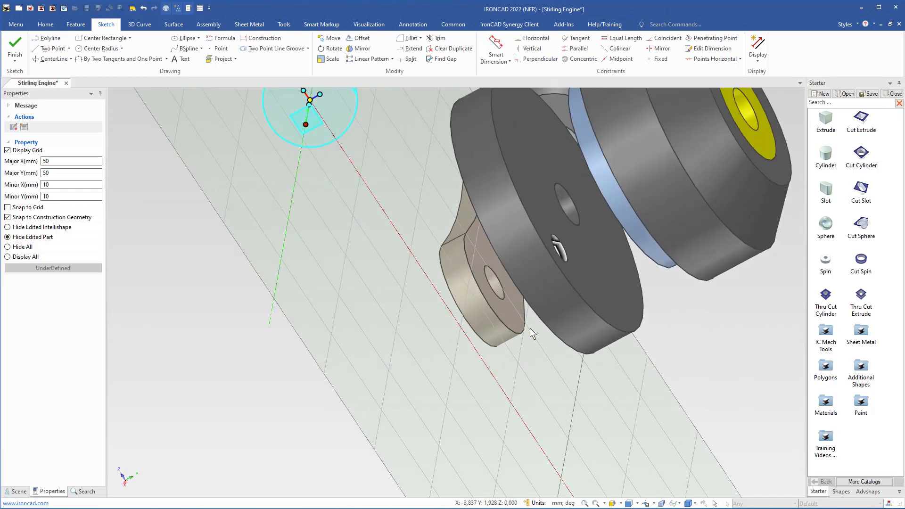
left_click(501, 296)
mouse_move(469, 331)
middle_mouse_down()
mouse_move(545, 384)
mouse_move(570, 317)
middle_mouse_up()
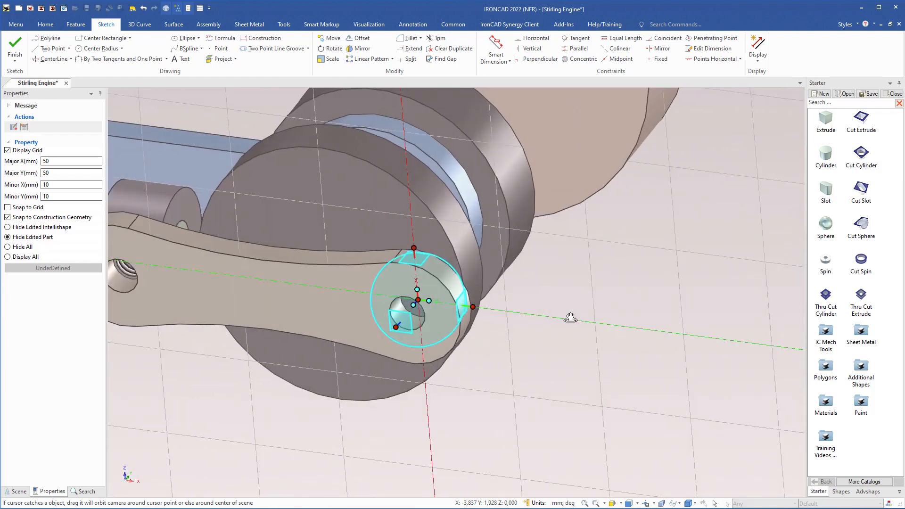
scroll(443, 312, "down", 2)
key("F10")
scroll(443, 313, "down", 2)
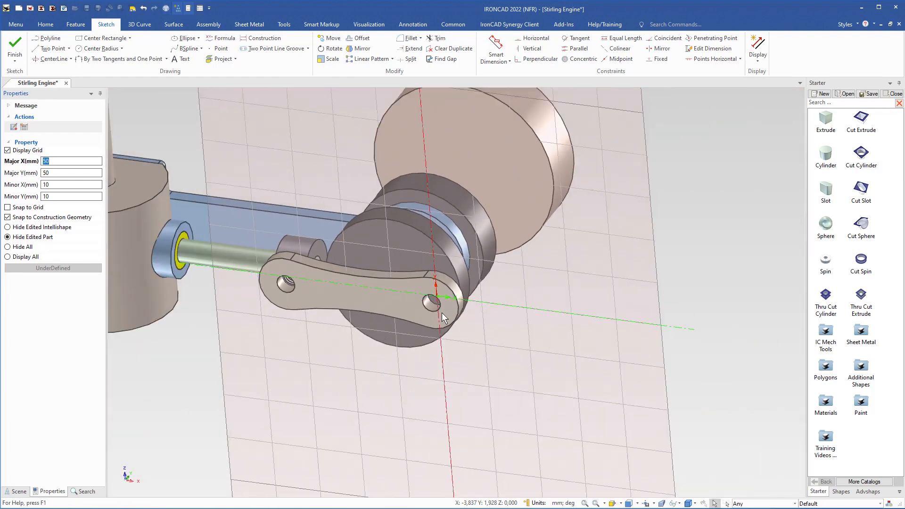
Project the edges of the short link's outer hole and the upper three-hole link's free-end hole into the sketch
middle_click_drag(442, 313, 541, 343)
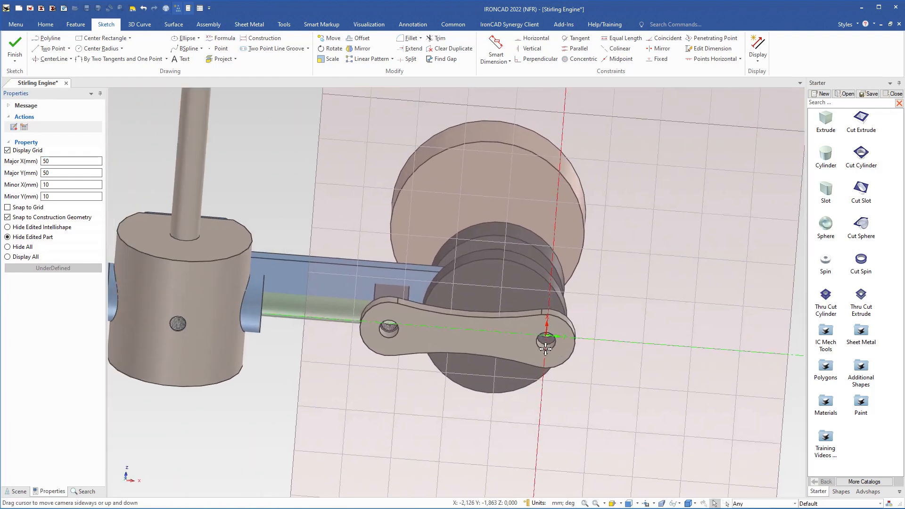
scroll(528, 268, "down", 2)
scroll(527, 267, "down", 2)
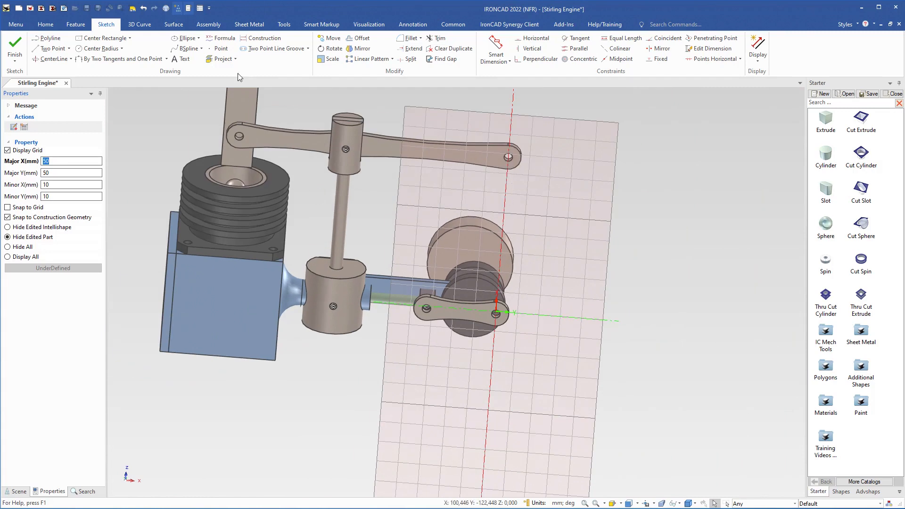
left_click(221, 58)
scroll(490, 306, "up", 3)
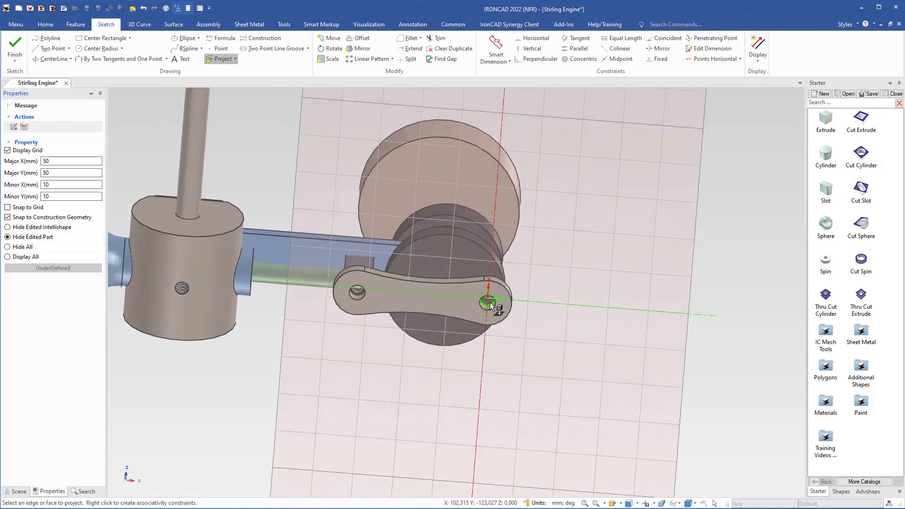
scroll(490, 306, "up", 4)
left_click(471, 290)
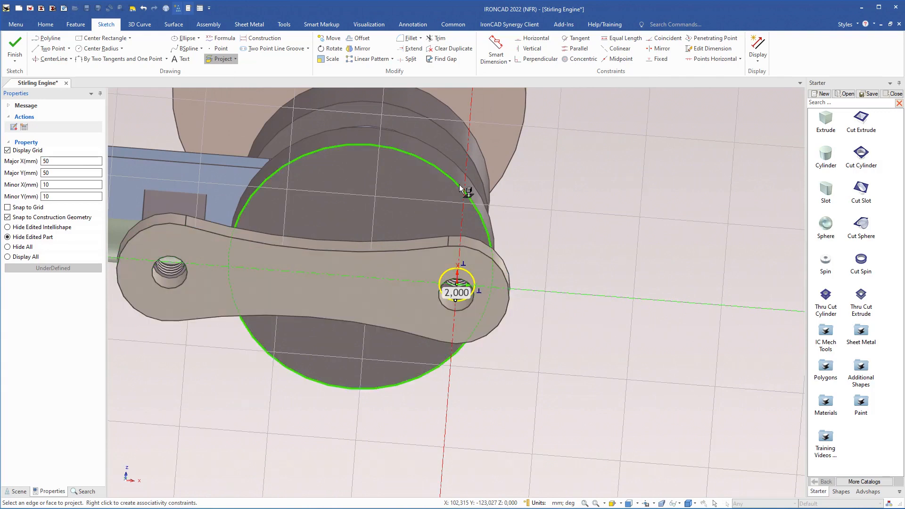
scroll(460, 186, "down", 4)
middle_click_drag(451, 149, 422, 379, "shift")
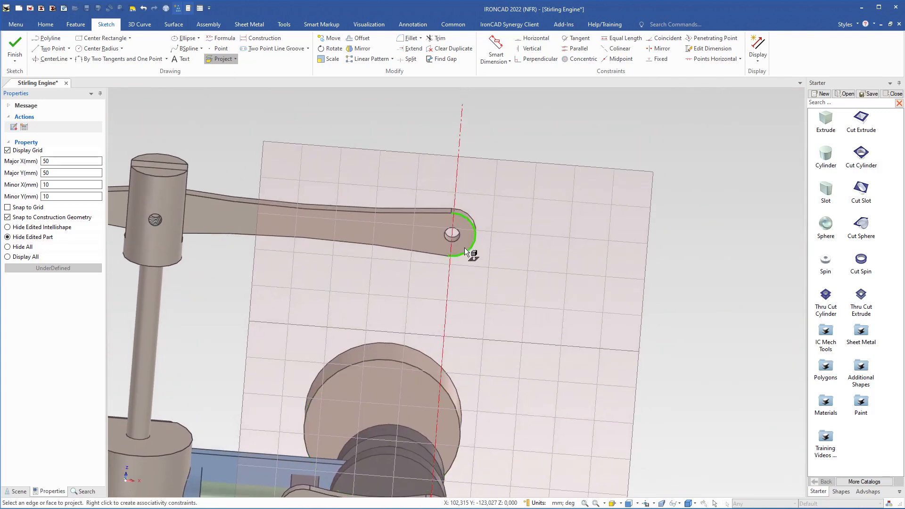
left_click(457, 241)
key("Escape")
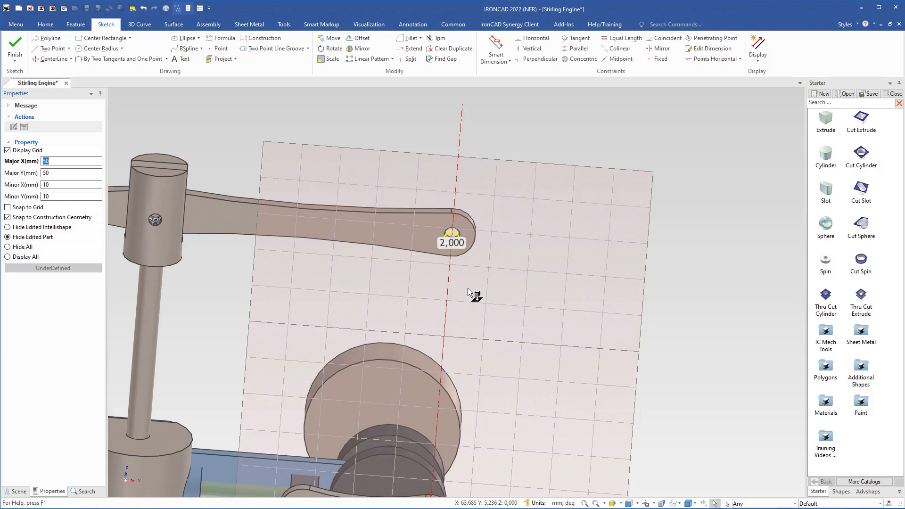
Set the sketch display to hide all parts, and check the projected hole circle at the origin
left_click(10, 249)
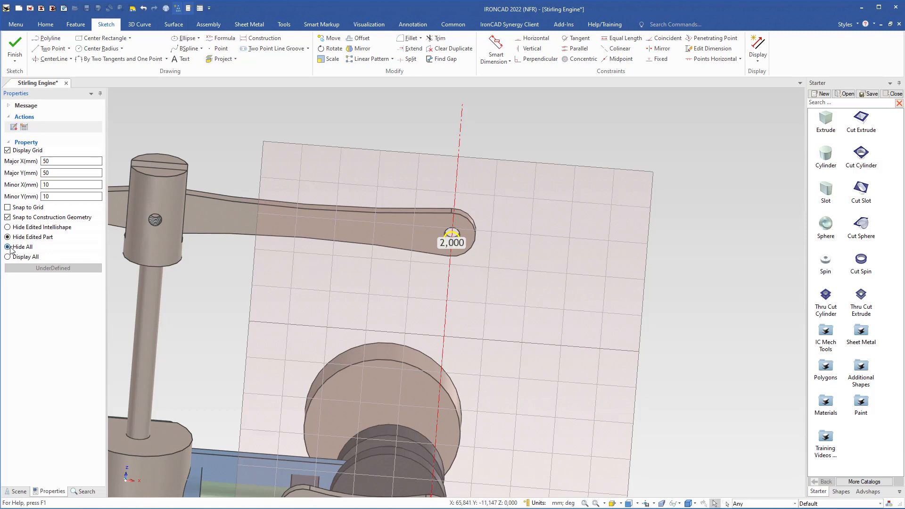
mouse_move(420, 365)
middle_mouse_down()
mouse_move(493, 381)
mouse_move(509, 355)
mouse_move(499, 353)
middle_mouse_up()
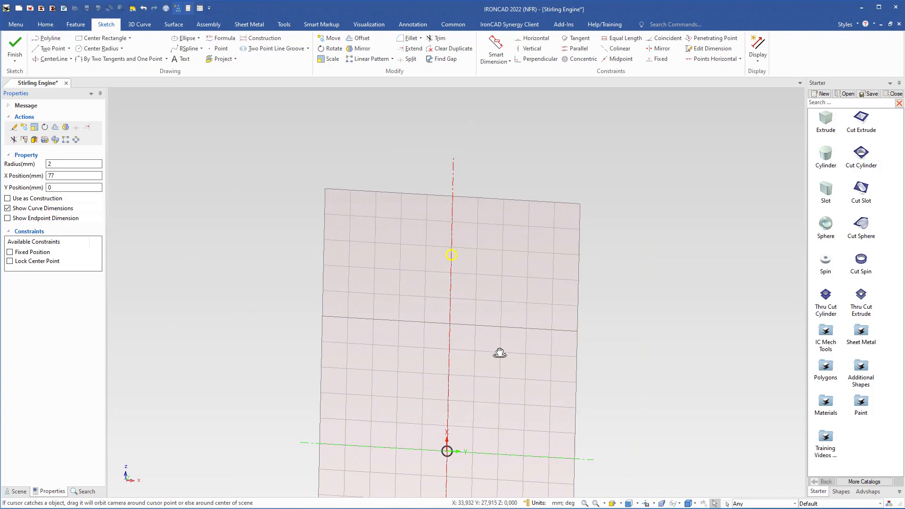
left_click(449, 456)
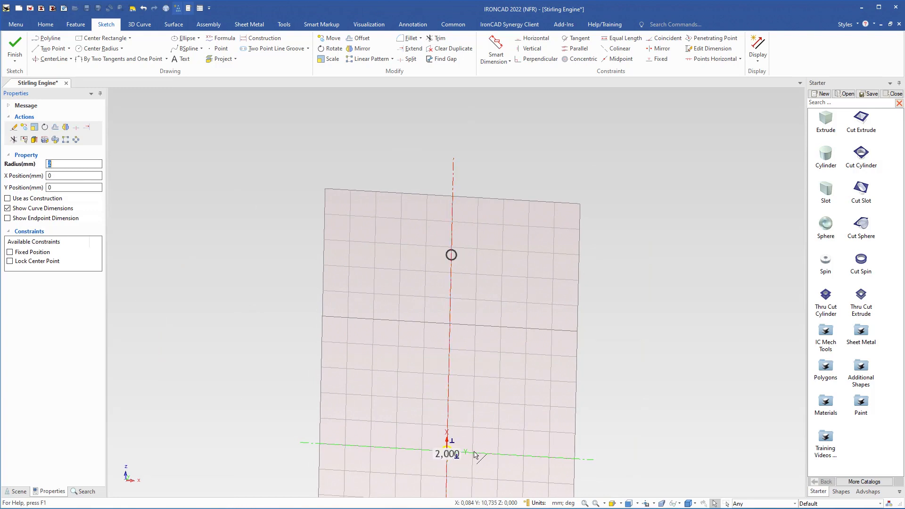
left_click(474, 391)
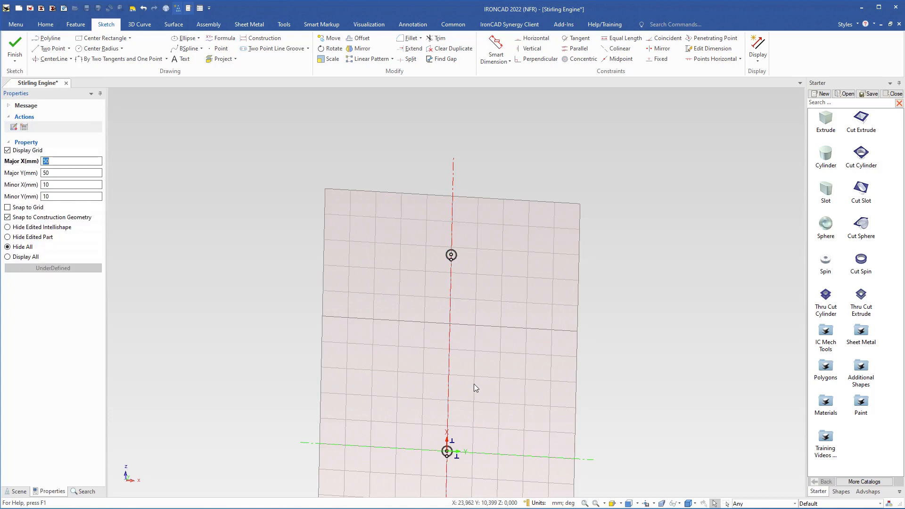
Draw a 6 mm radius circle concentric with the projected hole circle at X 77
left_click(99, 48)
scroll(459, 259, "up", 6)
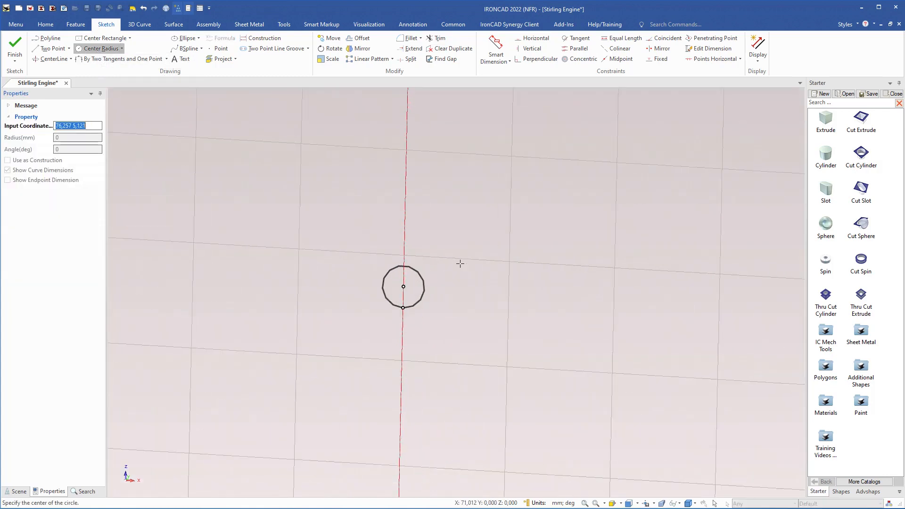
left_click(404, 286)
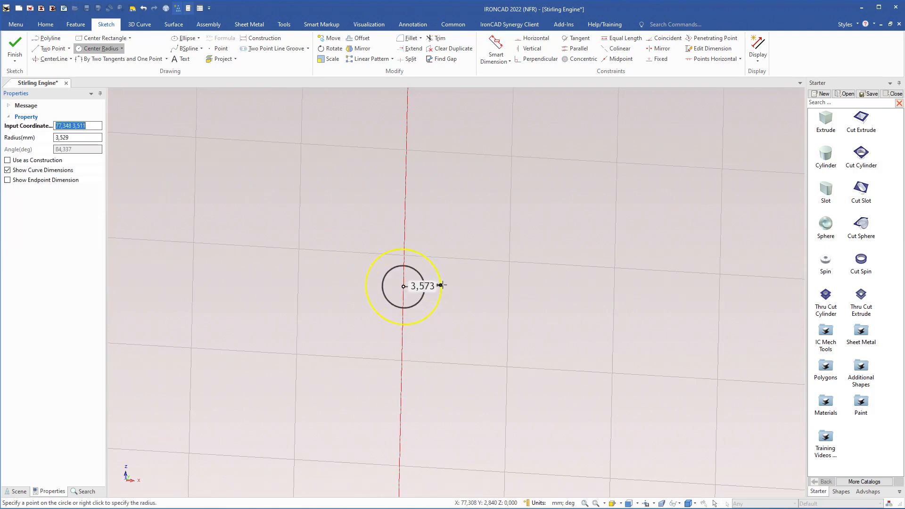
right_click(455, 278)
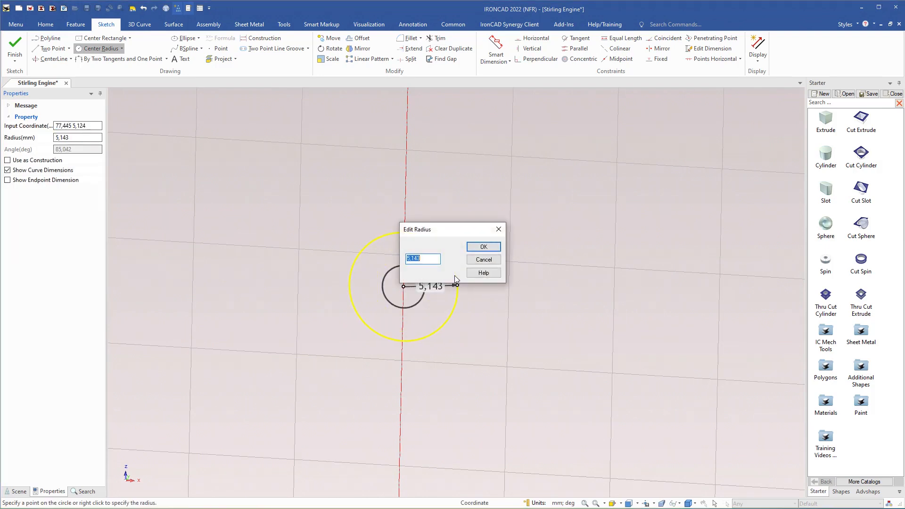
type("6")
key("Return")
Draw a 6 mm radius circle centered on the origin around the other projected hole, and end the circle command
scroll(451, 349, "down", 3)
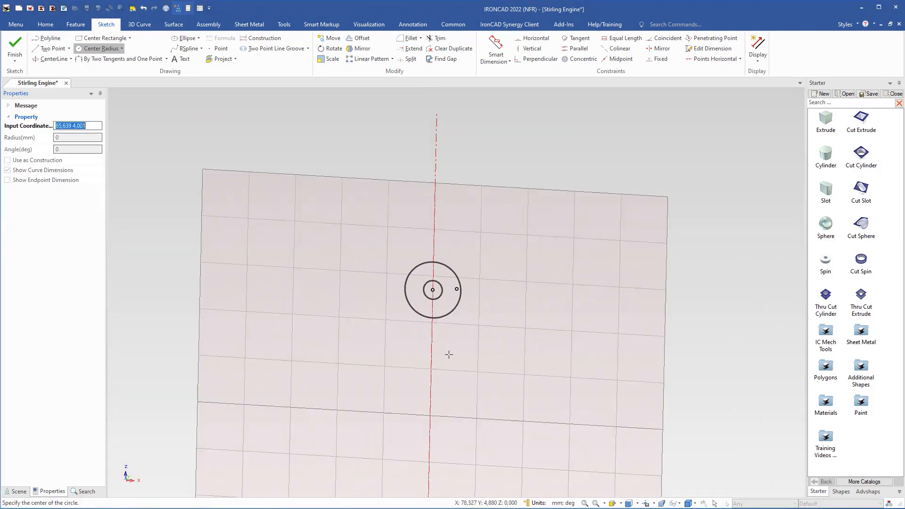
middle_click_drag(459, 406, 476, 166, "shift")
mouse_move(427, 425)
middle_mouse_down("shift")
mouse_move(408, 303)
mouse_move(430, 306)
middle_mouse_up("shift")
scroll(431, 301, "up", 3)
scroll(431, 288, "up", 1)
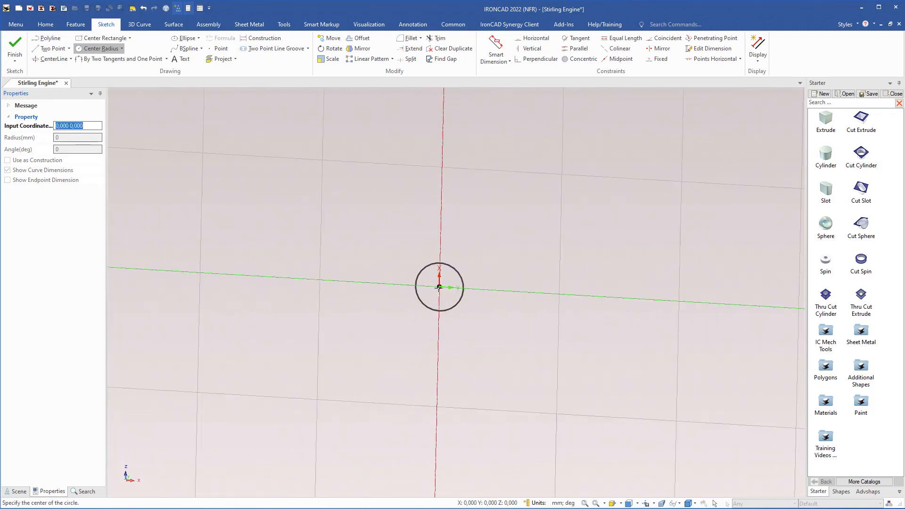
left_click(439, 286)
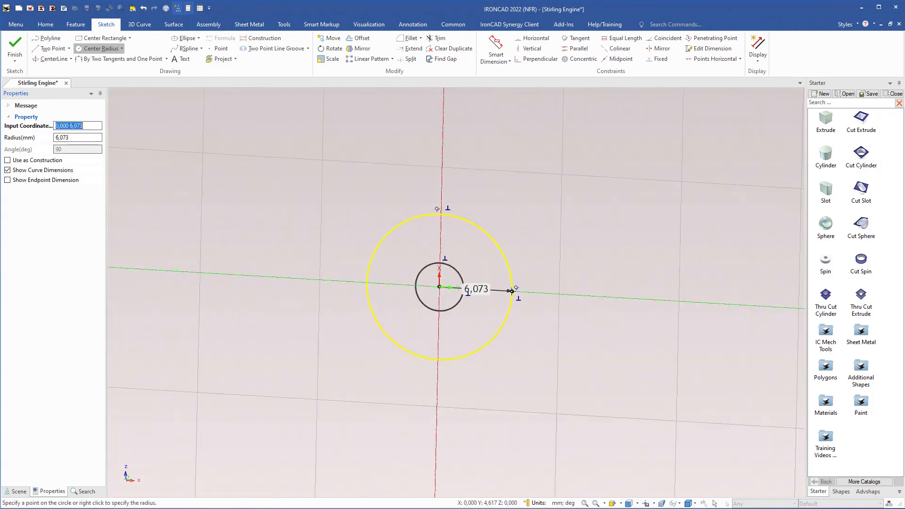
right_click(512, 290)
type("6")
key("Return")
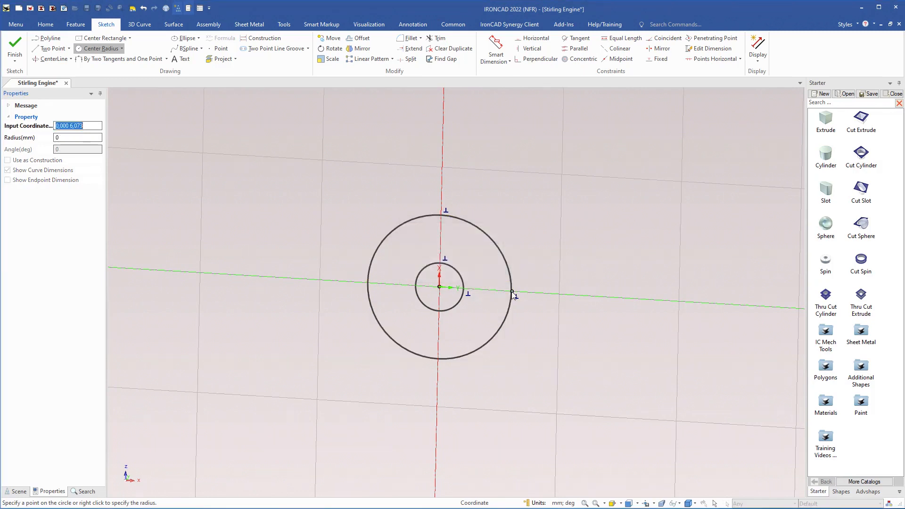
scroll(414, 187, "down", 4)
middle_click_drag(426, 211, 415, 342)
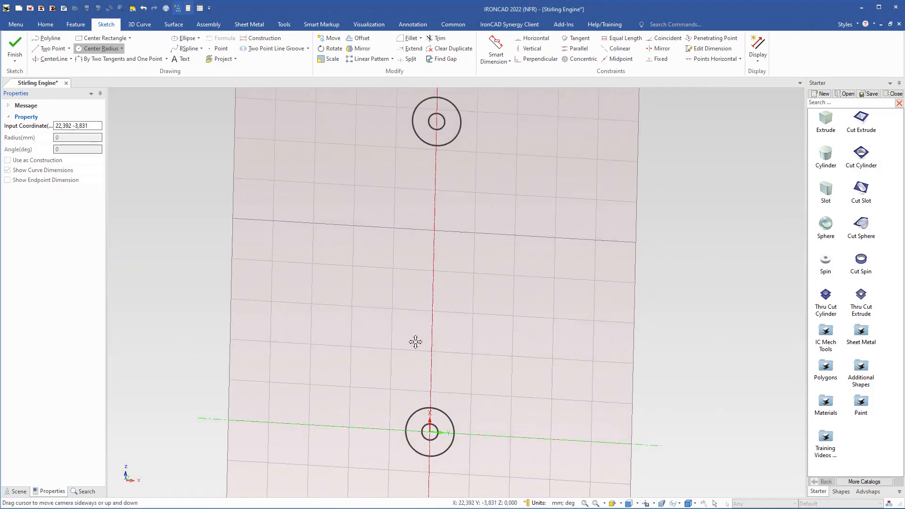
key("Escape")
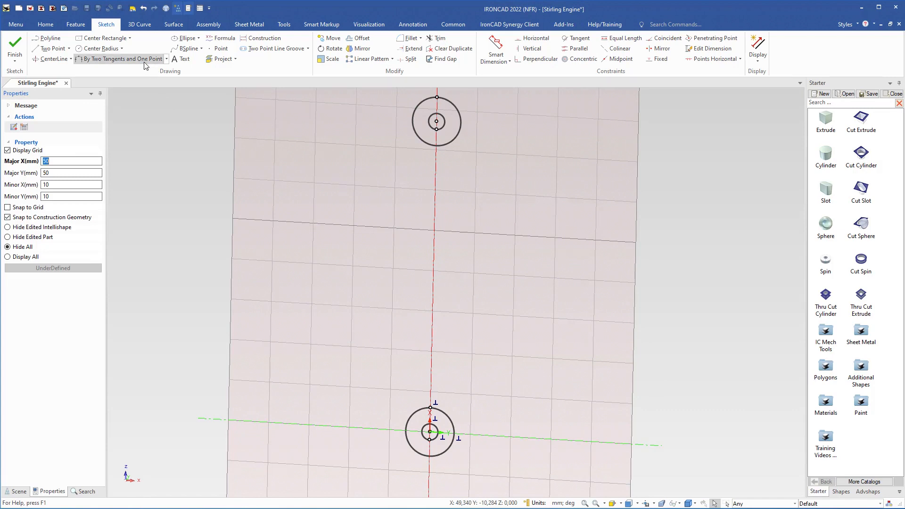
Draw an inward-curving arc tangent to both 6 mm radius circles on their negative Y side, with a specified radius
left_click(118, 60)
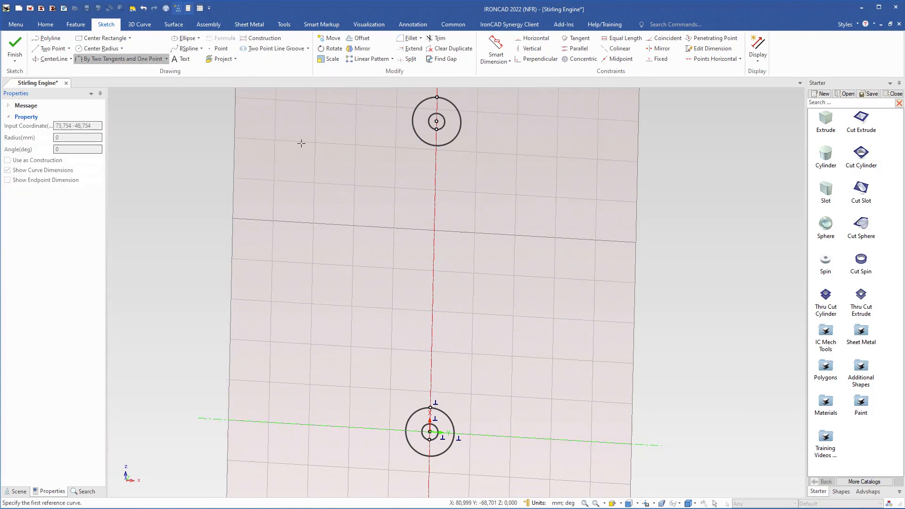
left_click(417, 135)
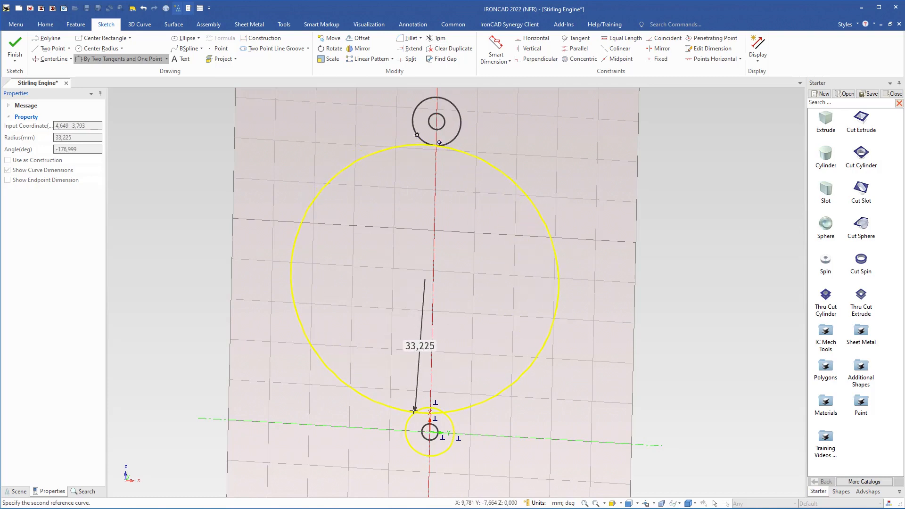
left_click(409, 432)
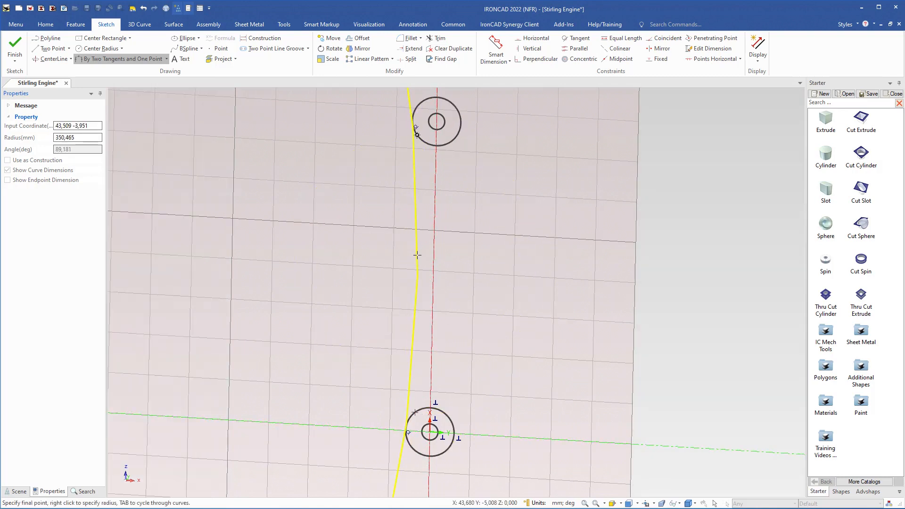
right_click(416, 255)
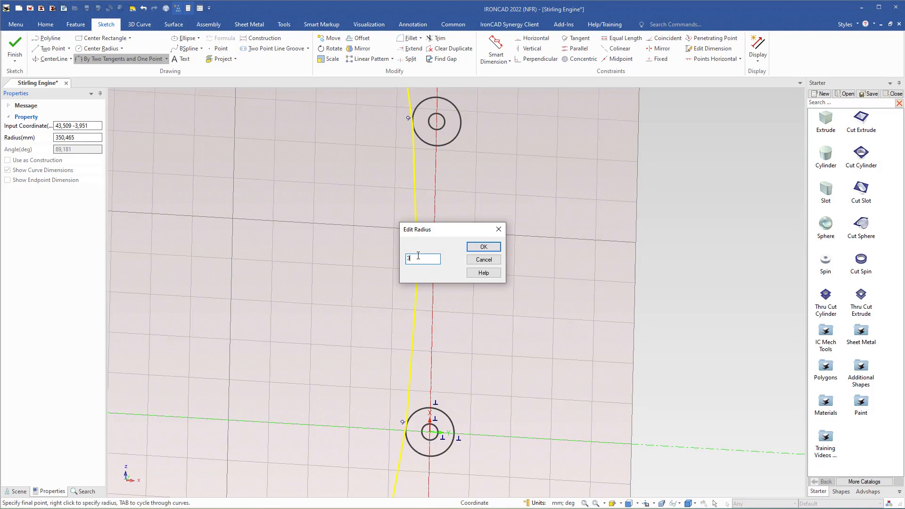
key("Return")
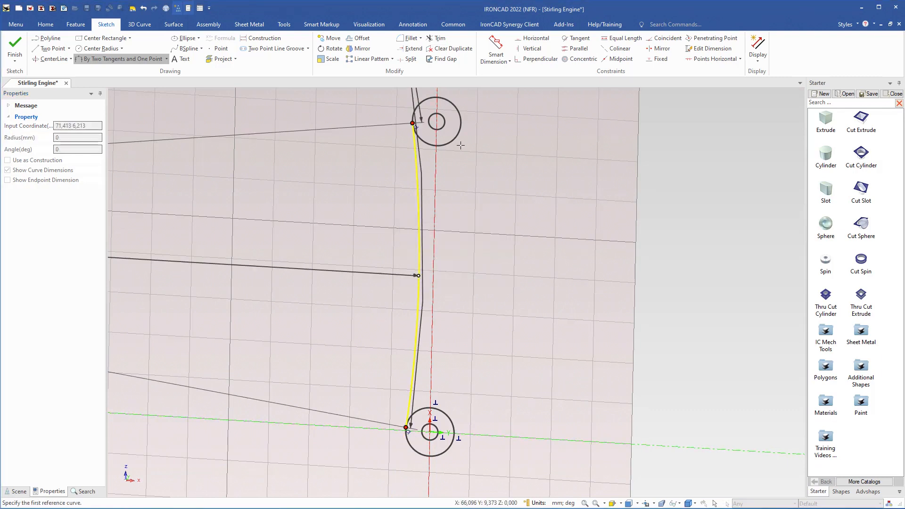
Draw a matching inward-curving arc tangent to both 6 mm radius circles on their positive Y side
left_click(458, 137)
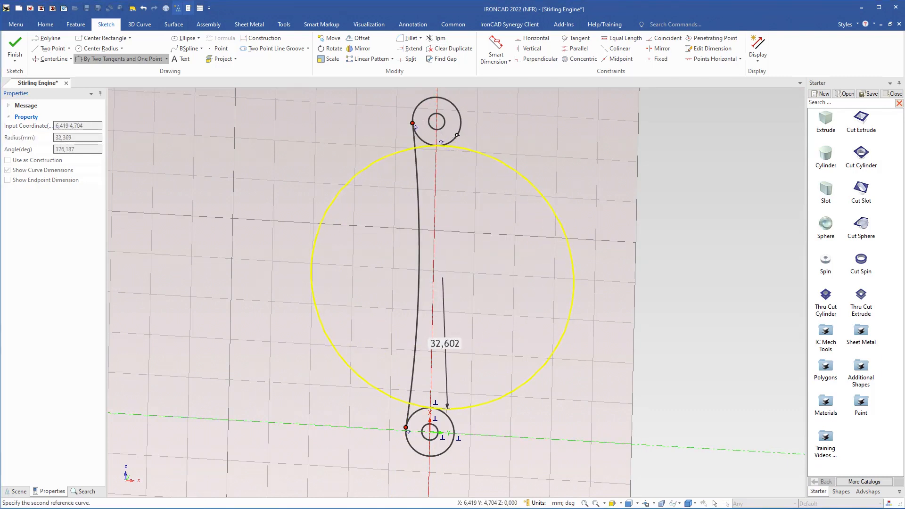
left_click(444, 411)
right_click(446, 268)
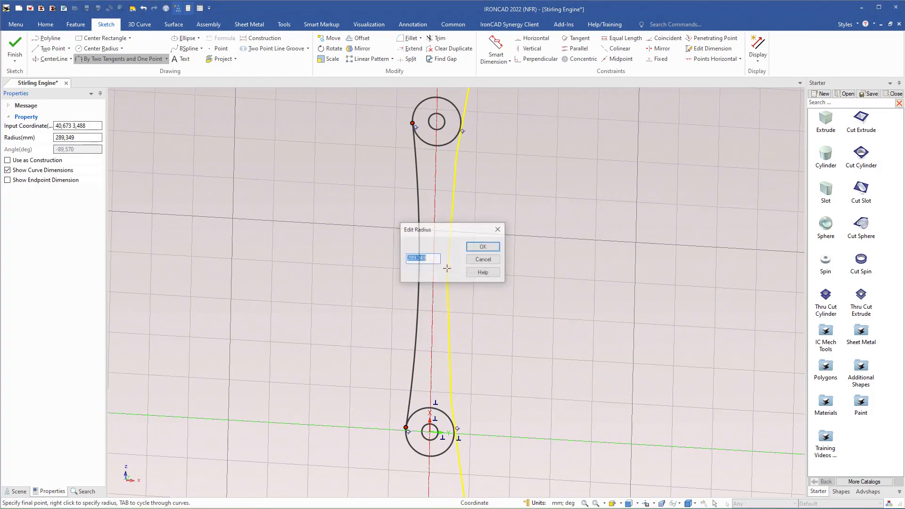
key("Return")
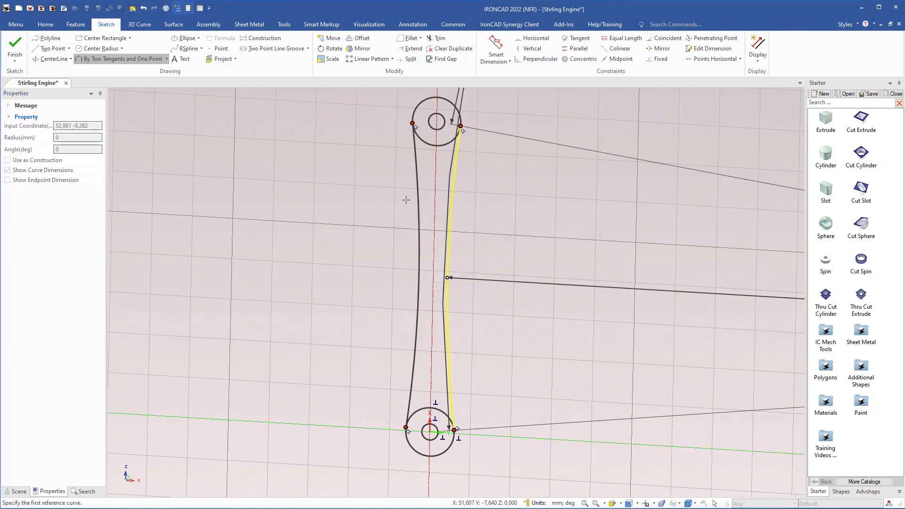
Trim the inner portions of both 6 mm radius circles between the tangent arcs and finish the link's cross-section sketch
key("Escape")
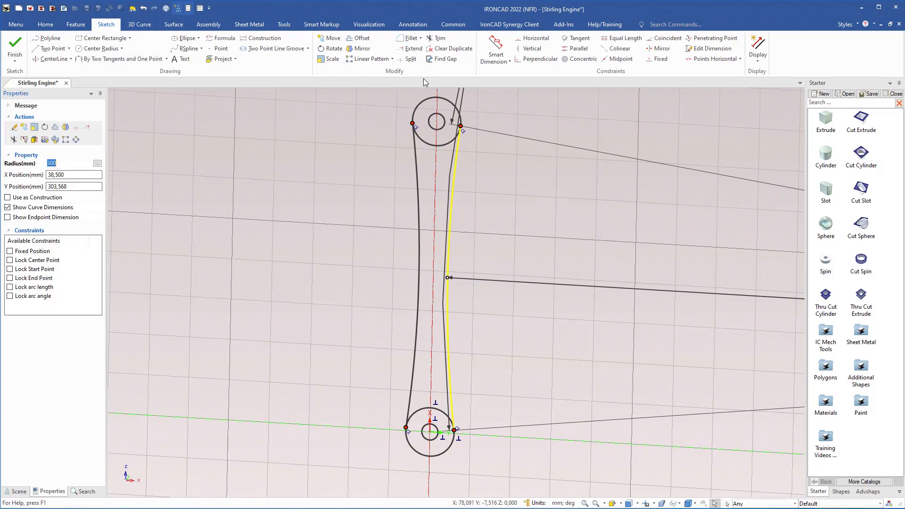
left_click(438, 37)
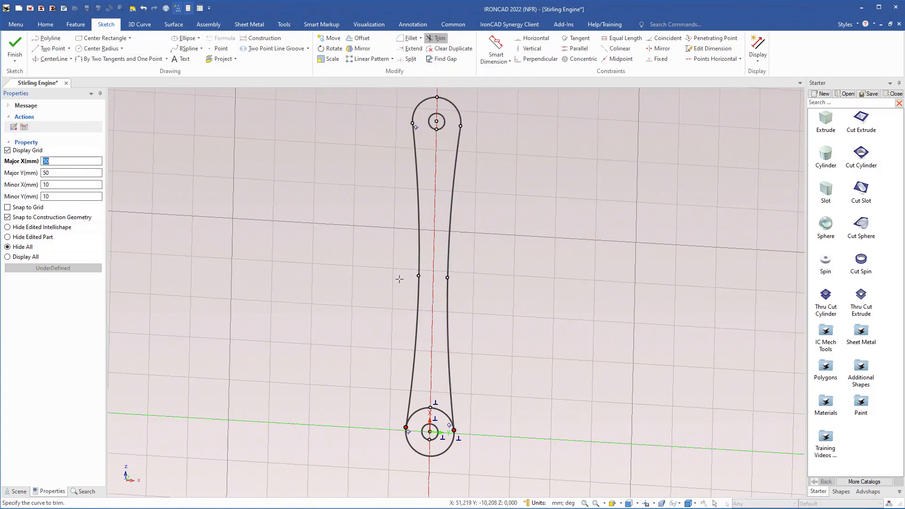
left_click(423, 406)
scroll(357, 292, "down", 2)
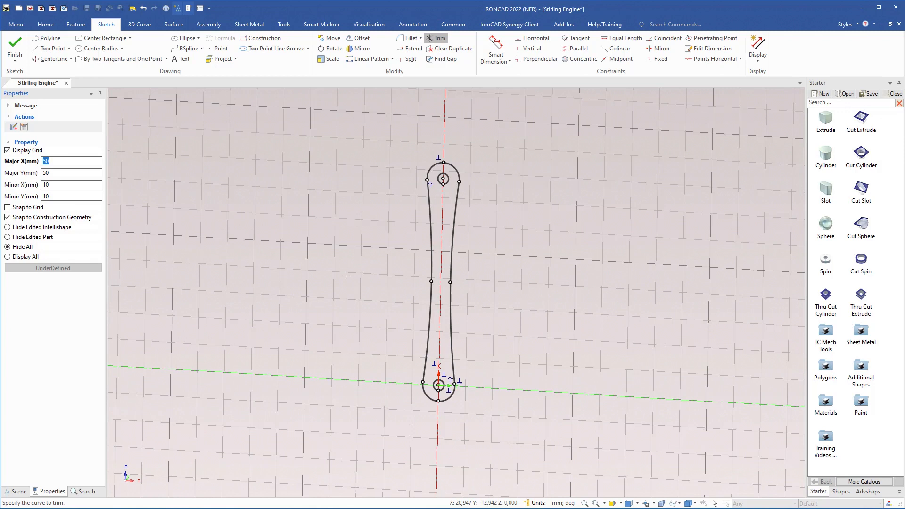
left_click(14, 47)
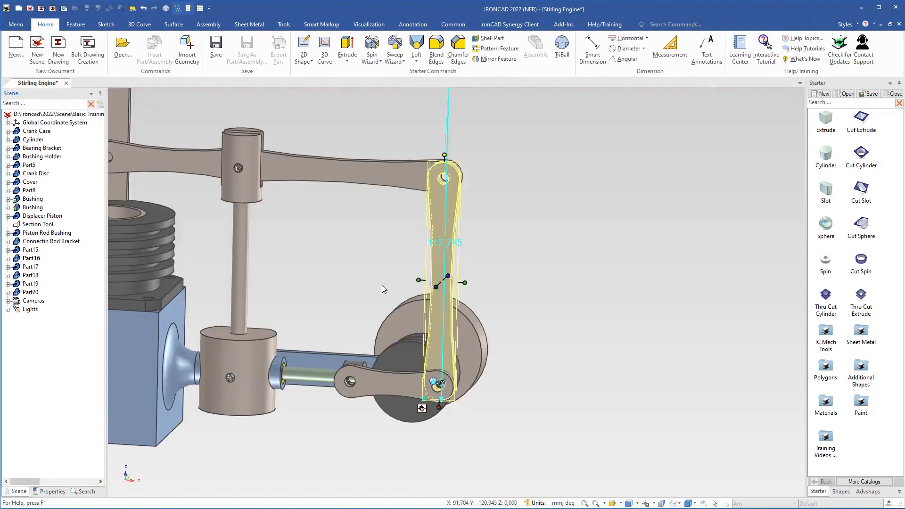
Open the cross-section of Part18's block for editing, with only the edited part hidden
left_click(540, 320)
middle_click_drag(397, 288, 458, 275)
left_click(458, 272)
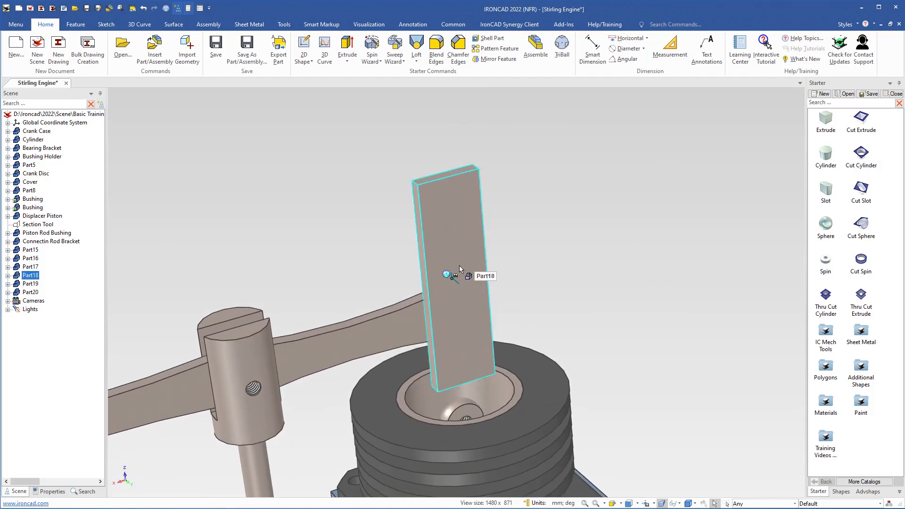
left_click(463, 319)
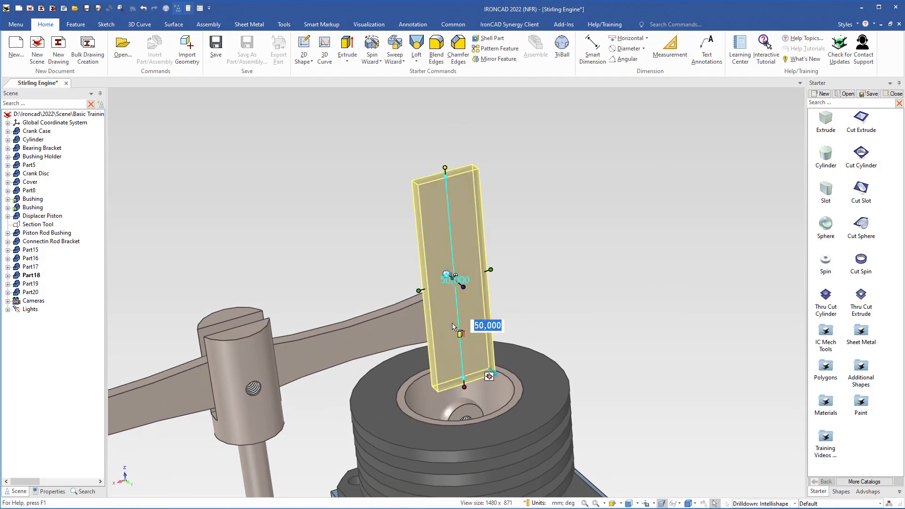
right_click(452, 326)
left_click(493, 126)
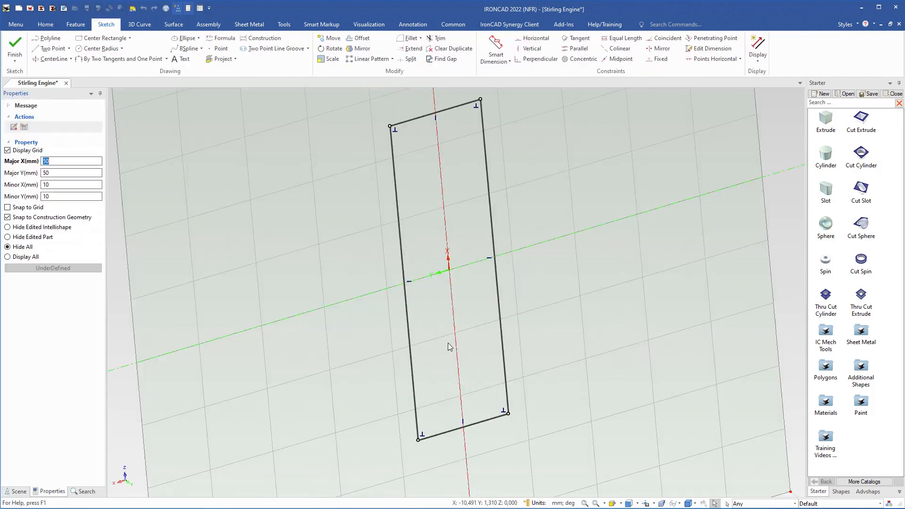
left_click(7, 237)
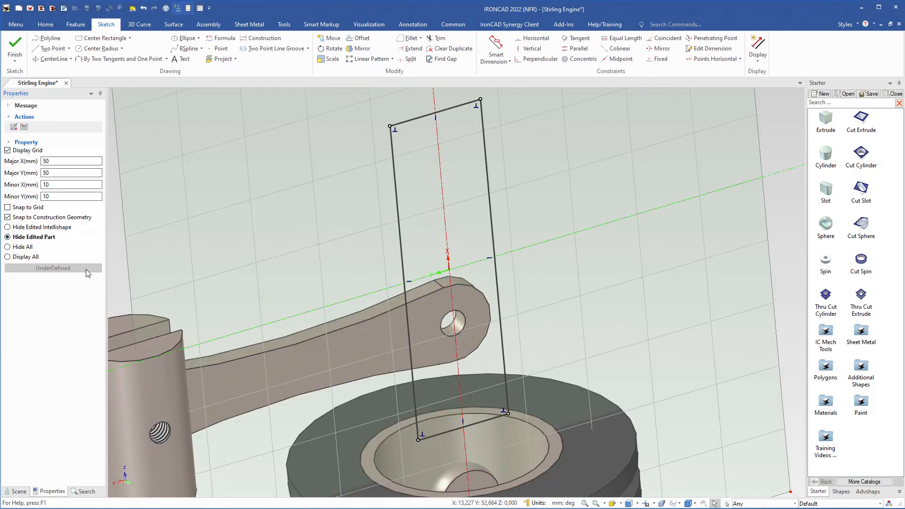
Delete the entire rectangular profile from Part18's sketch
left_click(399, 238)
double_click(397, 214)
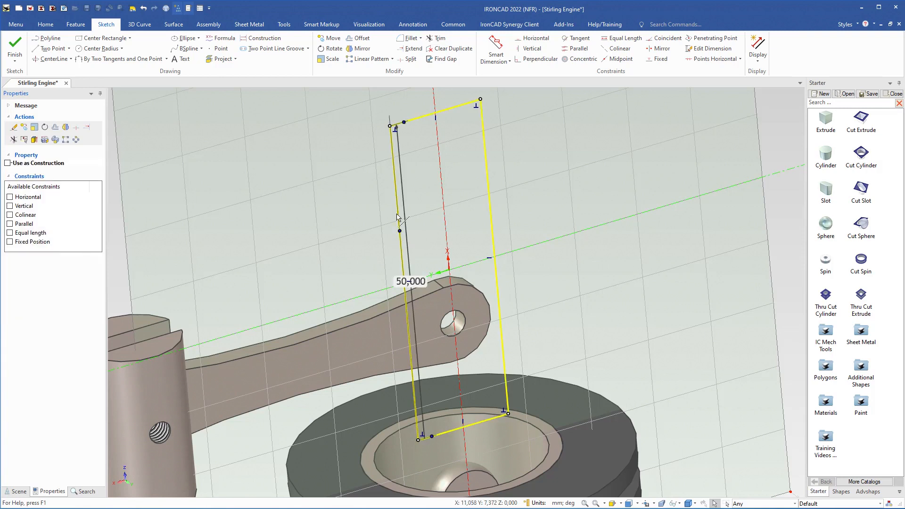
key("Delete")
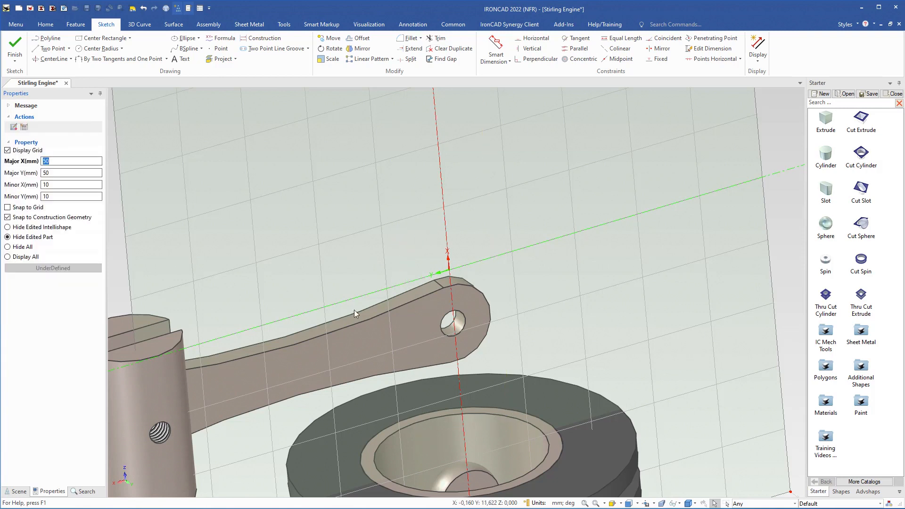
Move the sketch origin to the center of the neighbouring link's end hole using the TriBall
middle_click_drag(296, 309, 394, 291)
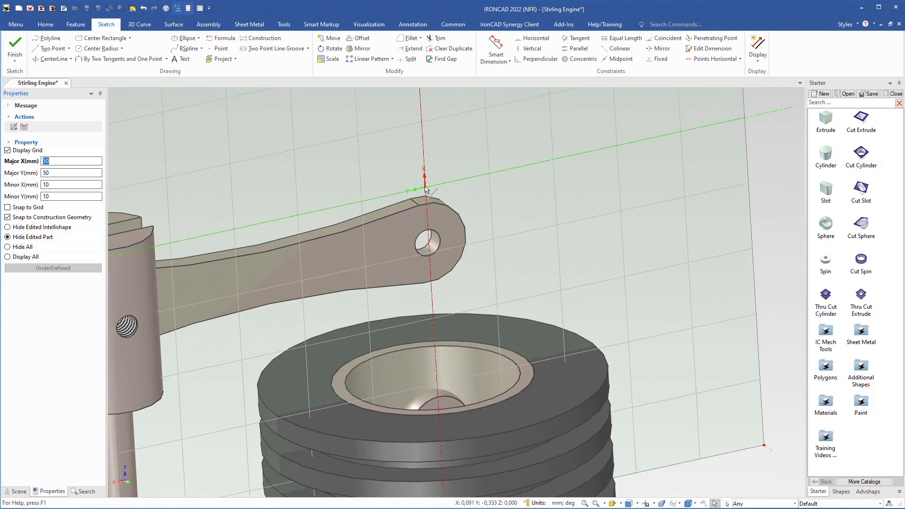
key("F10")
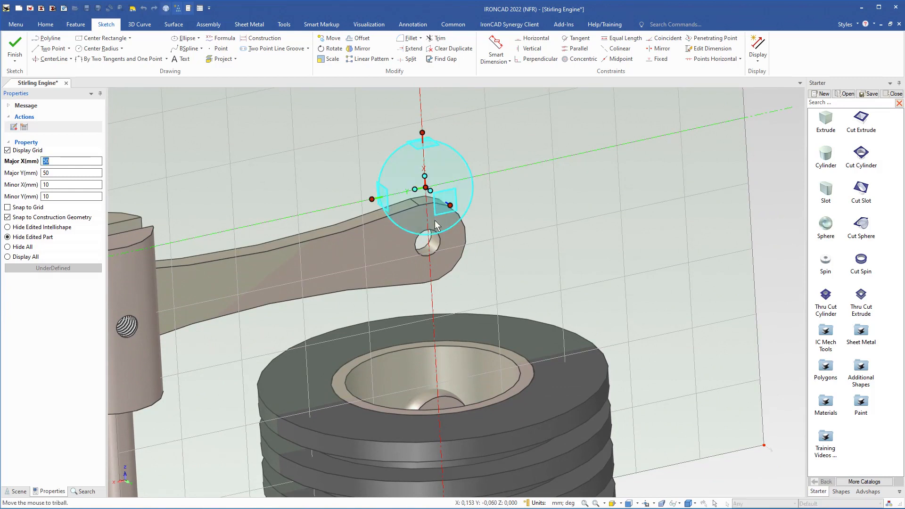
right_click(426, 189)
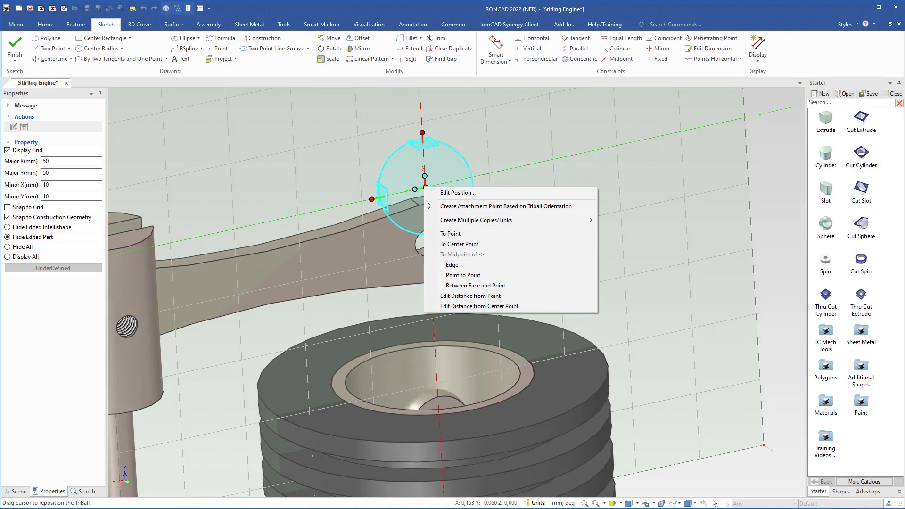
left_click(455, 244)
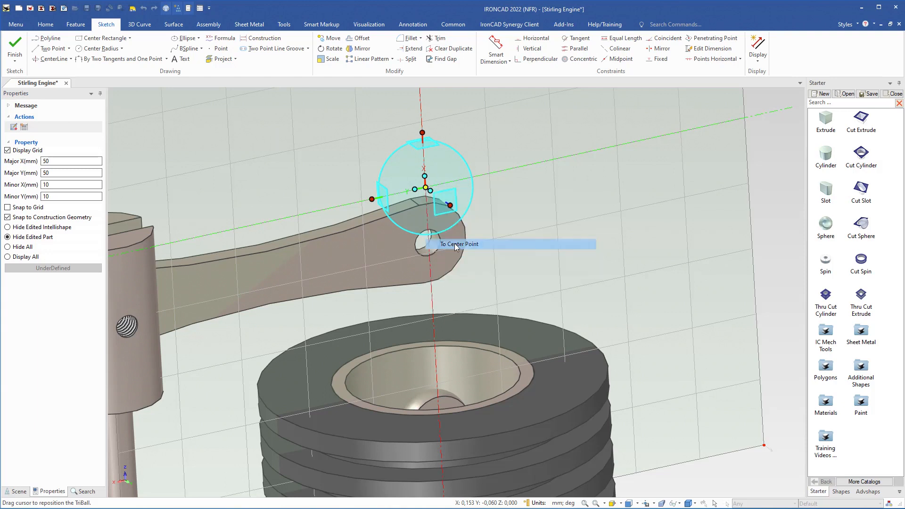
left_click(435, 253)
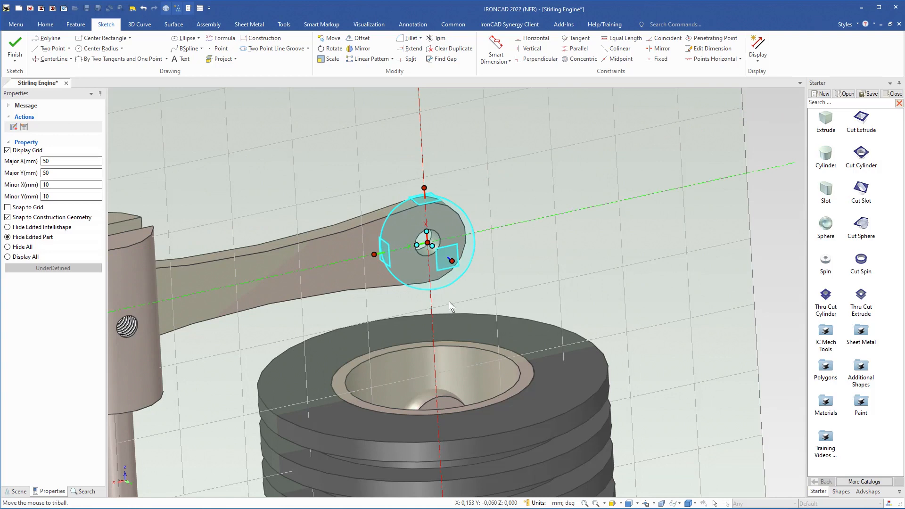
key("F10")
Project the link's end hole and the threaded hole inside the cylinder into the sketch as circles
middle_click_drag(388, 285, 394, 316)
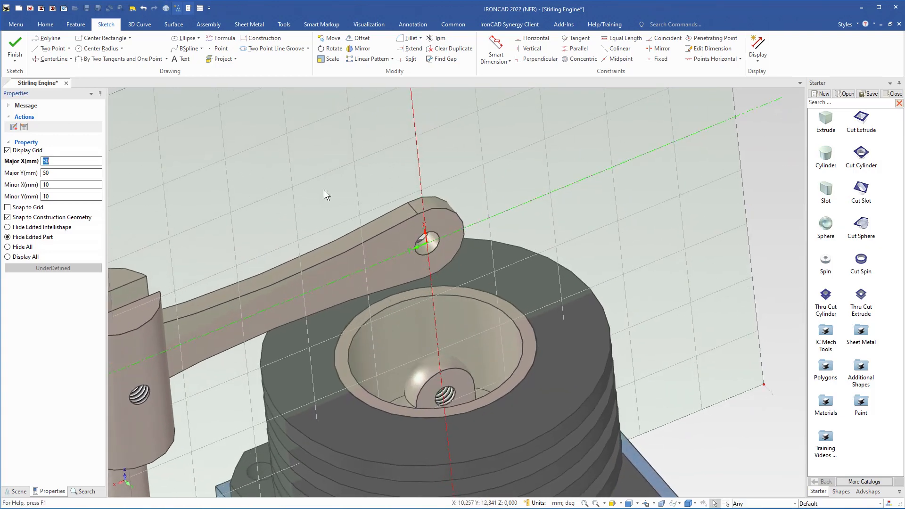
left_click(223, 60)
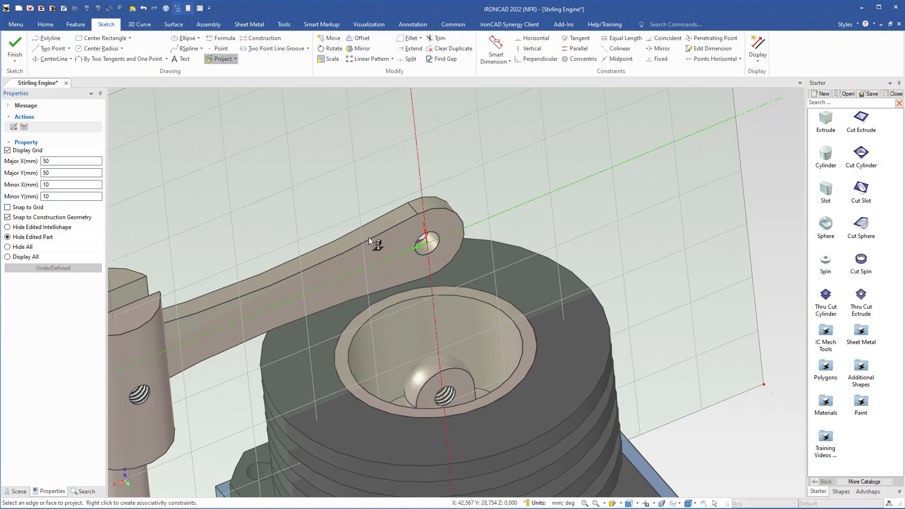
left_click(436, 253)
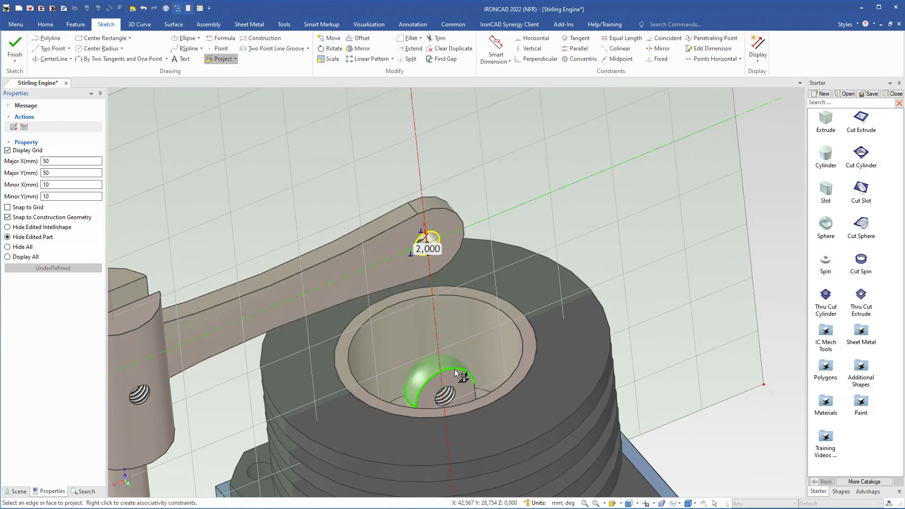
left_click(454, 389)
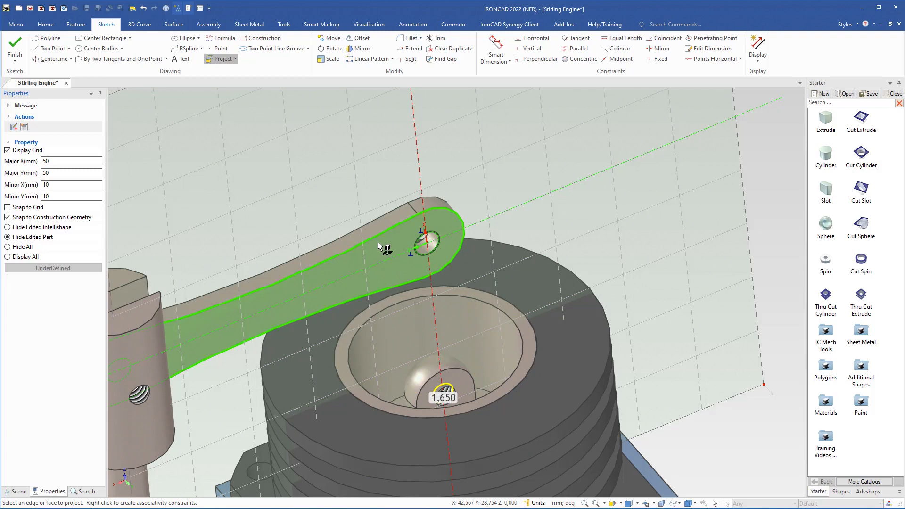
key("Escape")
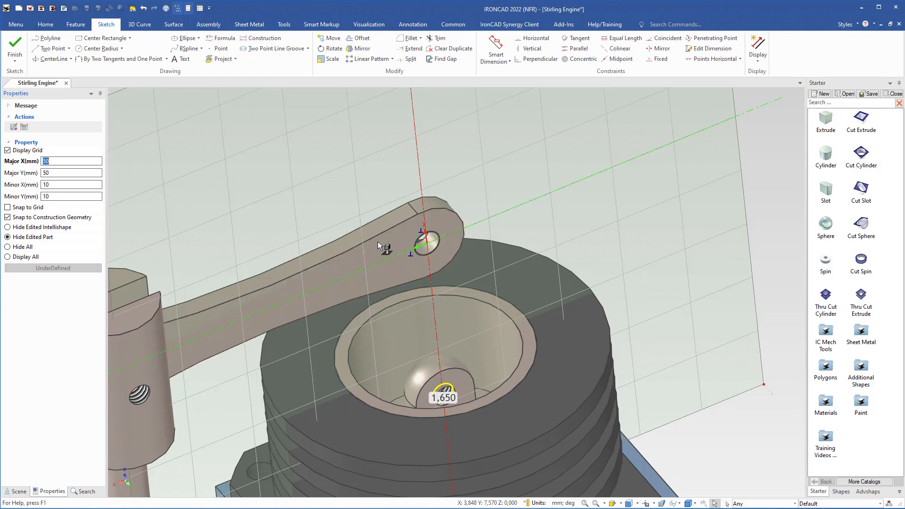
Hide all surrounding geometry and set the radius of the projected threaded-hole circle at X -28 to 2 mm
left_click(8, 247)
scroll(464, 391, "up", 2)
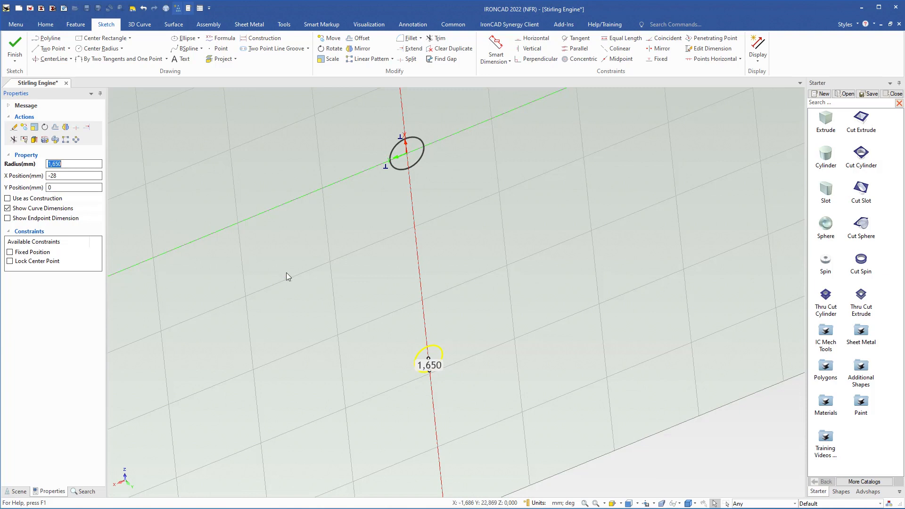
type("2")
key("Return")
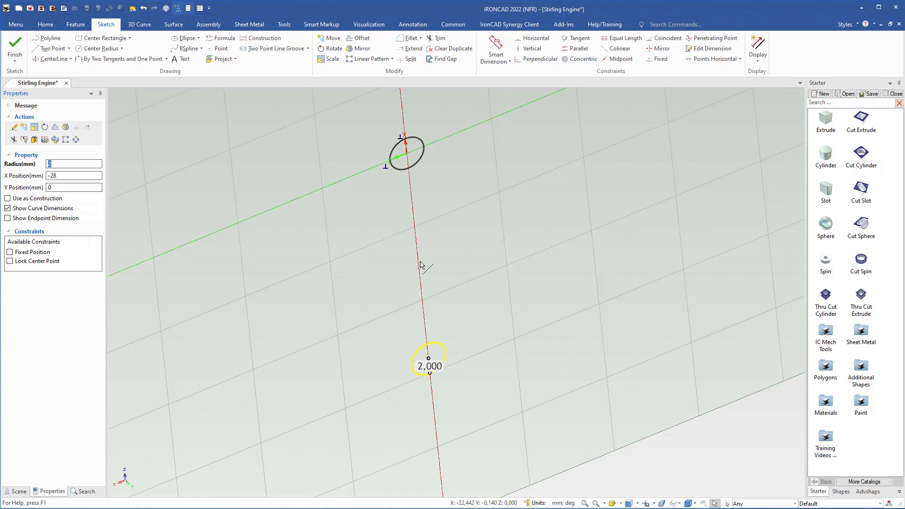
Look straight at the sketch plane and draw a 6 mm radius circle centered on the origin around the projected hole
key("F7")
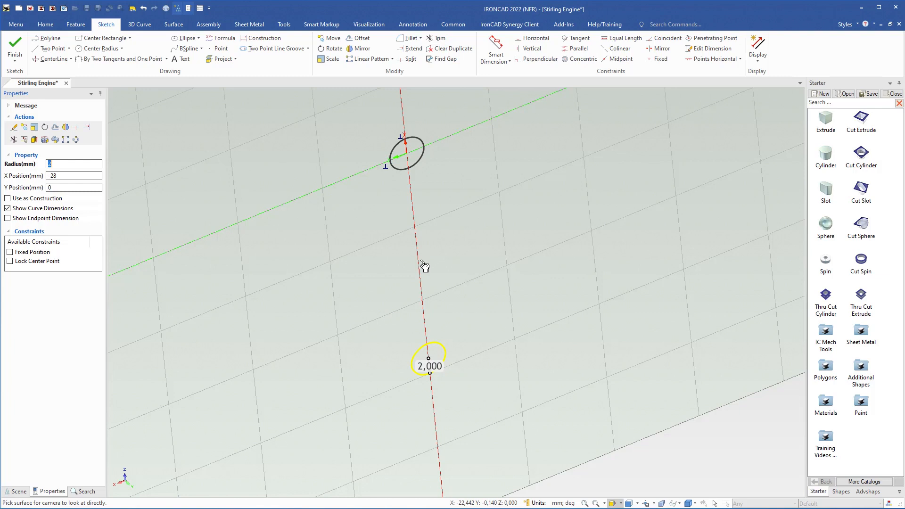
left_click(424, 267)
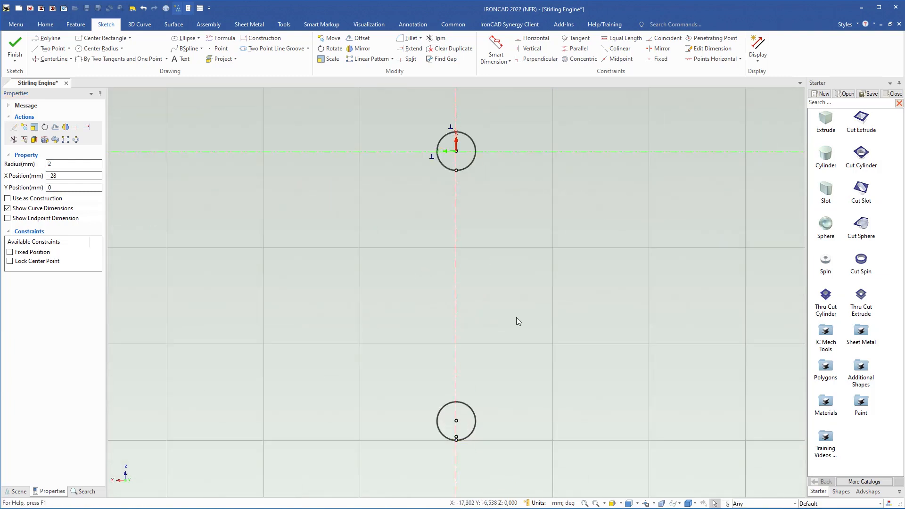
left_click(99, 48)
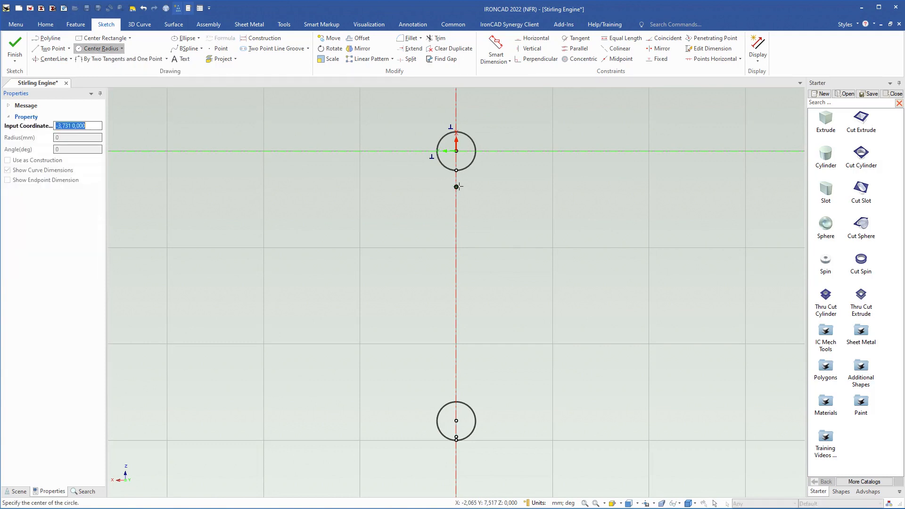
left_click(456, 151)
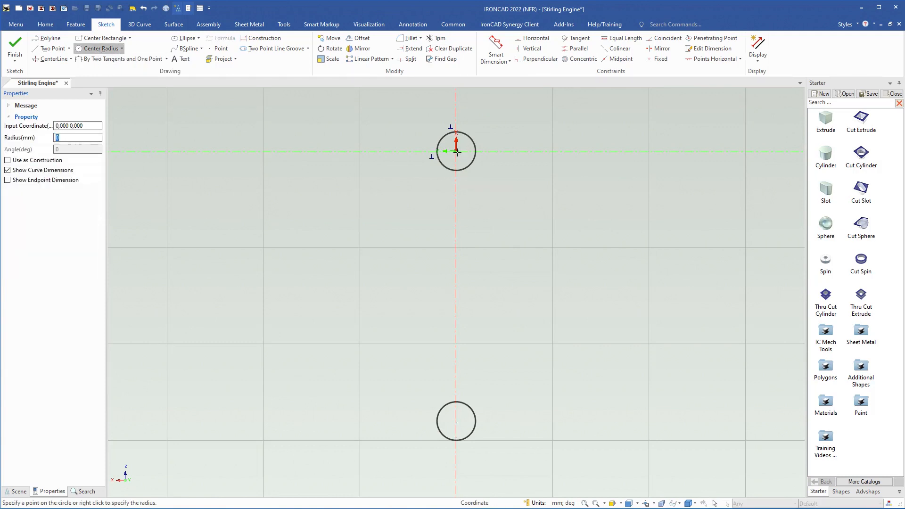
right_click(521, 159)
type("6")
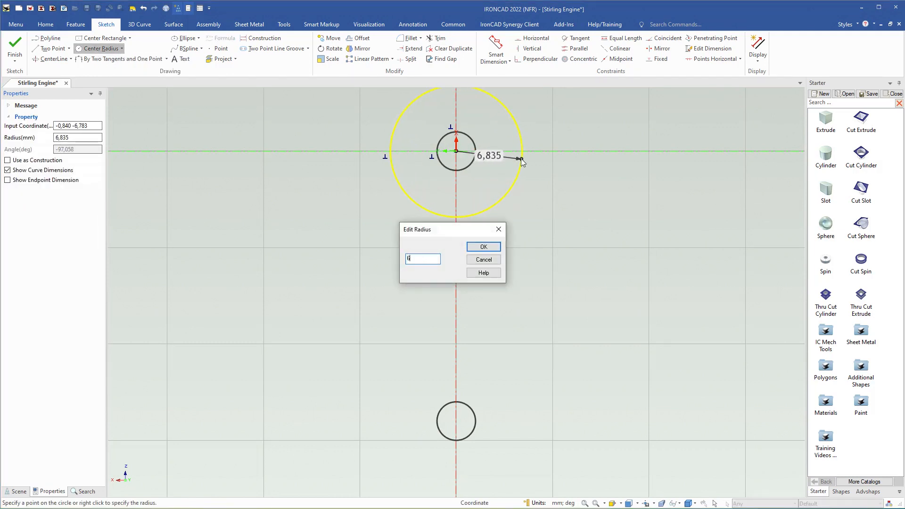
key("Return")
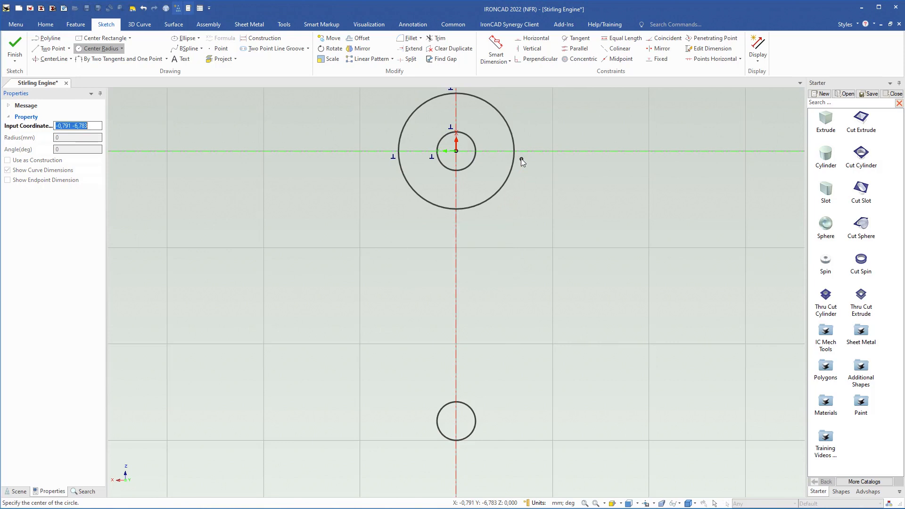
Draw a 6 mm radius circle concentric with the hole circle at X -28, and end the circle command
left_click(457, 420)
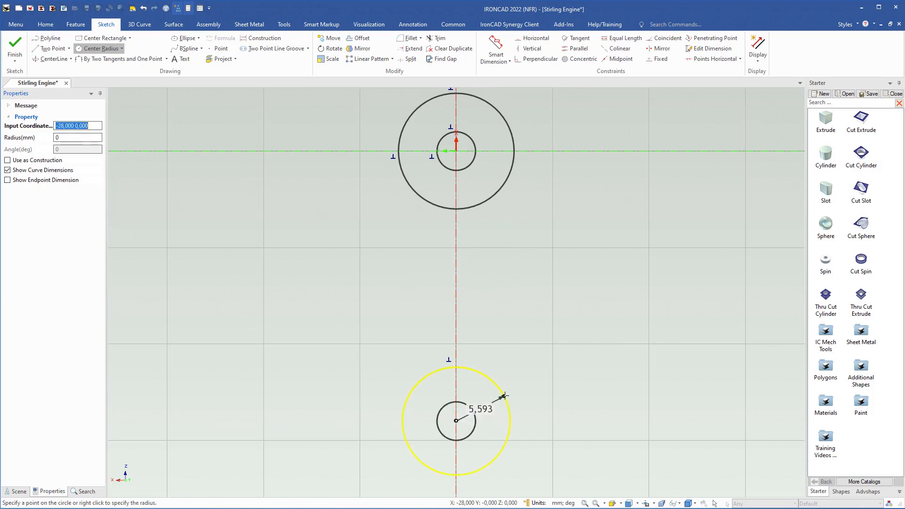
right_click(527, 385)
type("6")
key("Return")
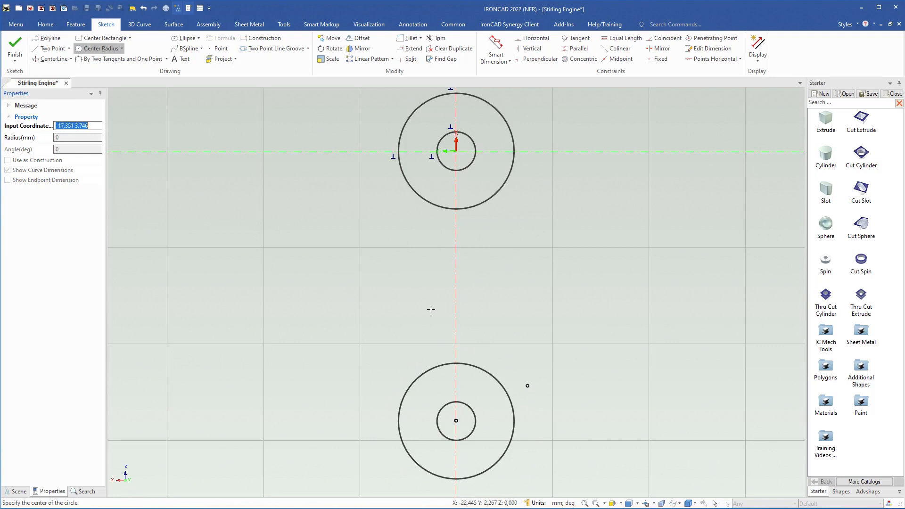
key("Escape")
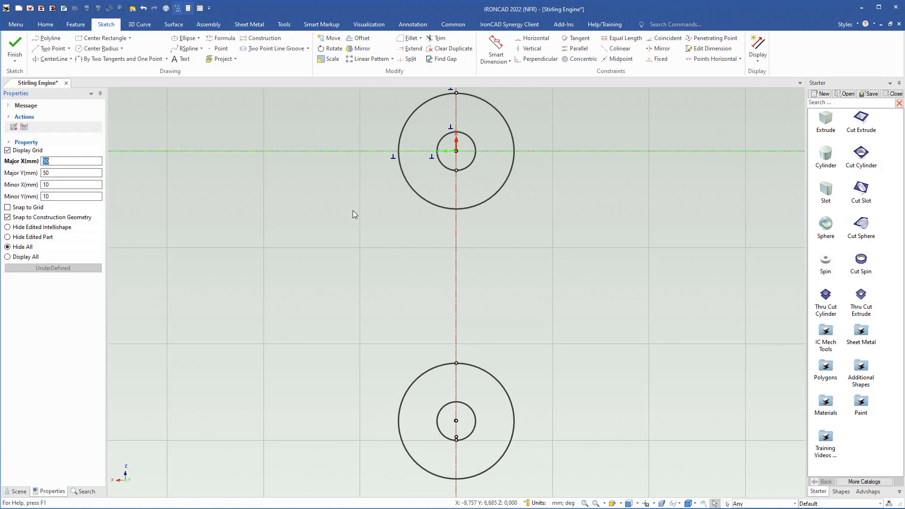
Draw a 70 mm radius arc tangent to both 6 mm radius circles along the link's left side, curving inward
left_click(121, 60)
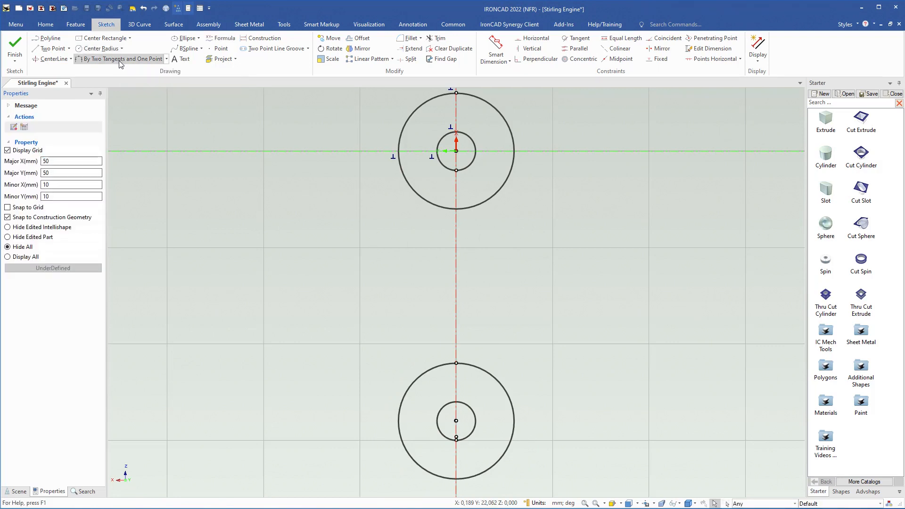
left_click(404, 178)
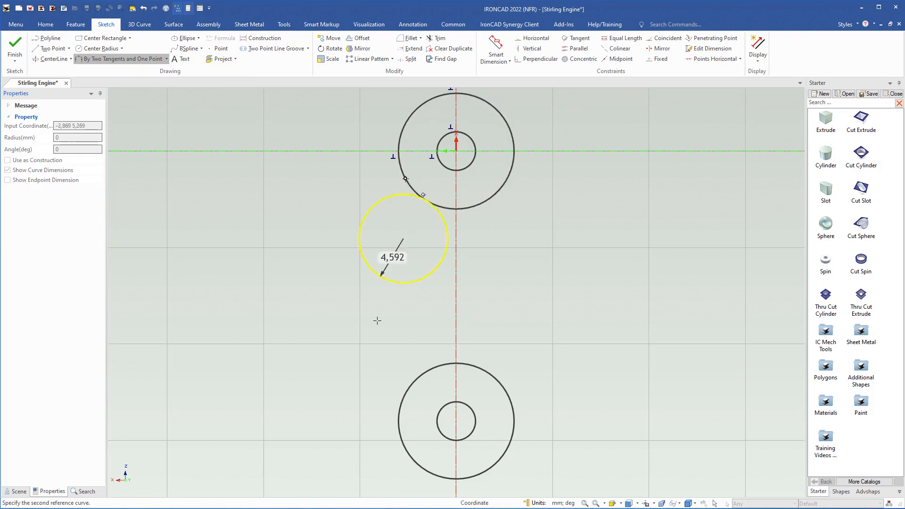
left_click(417, 379)
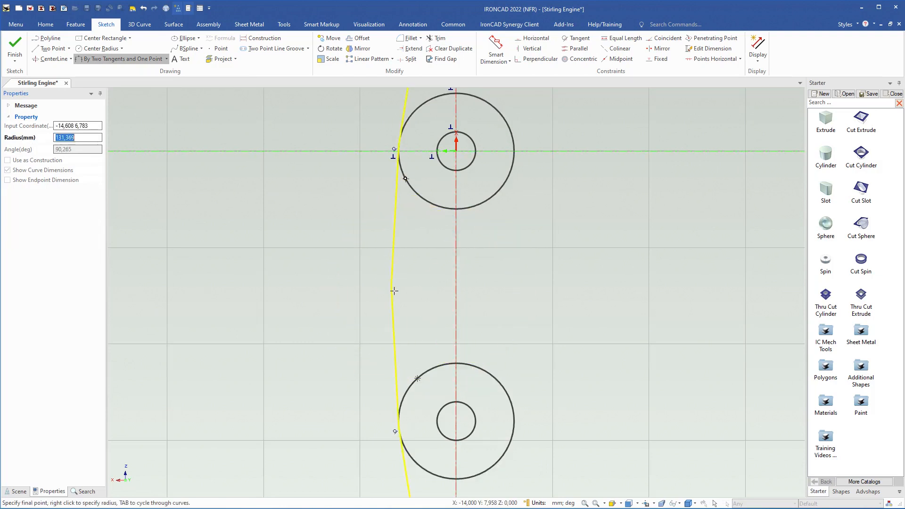
right_click(415, 285)
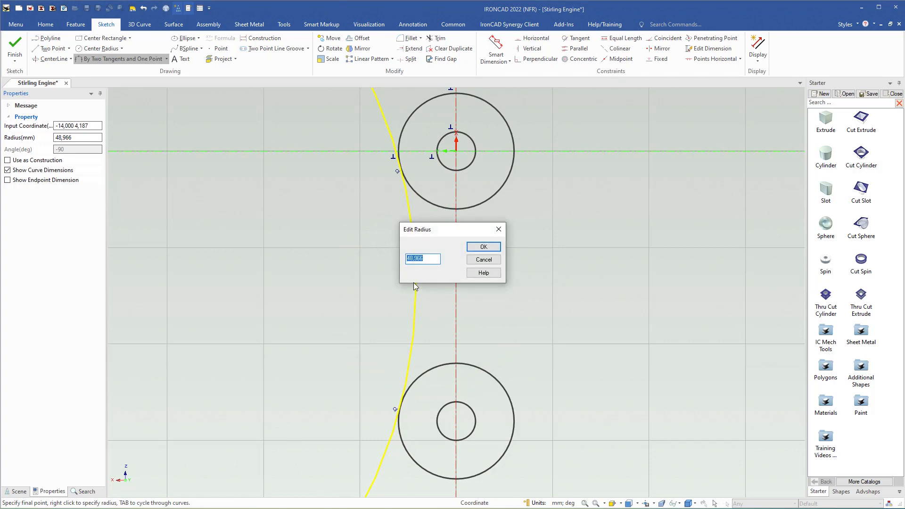
key("Return")
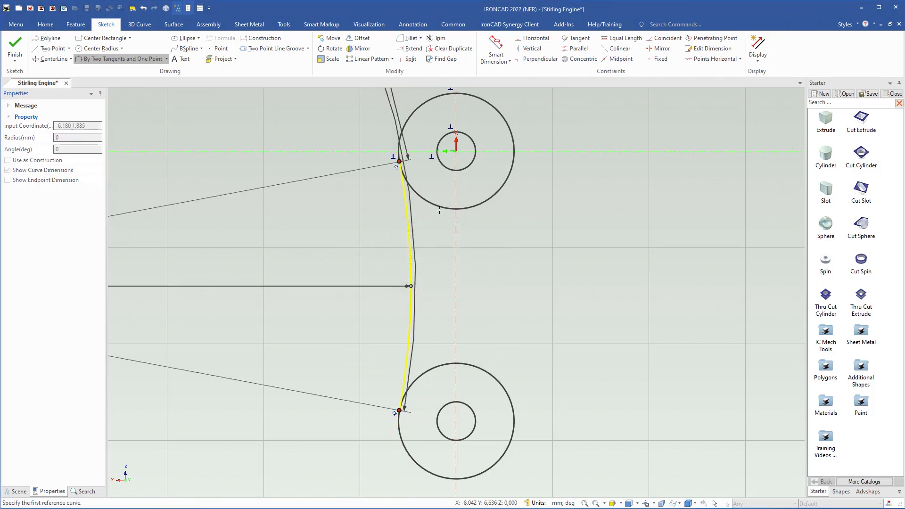
Draw the opposite 70 mm radius arc tangent to both outer circles along the link's right side, and end the arc command
left_click(492, 197)
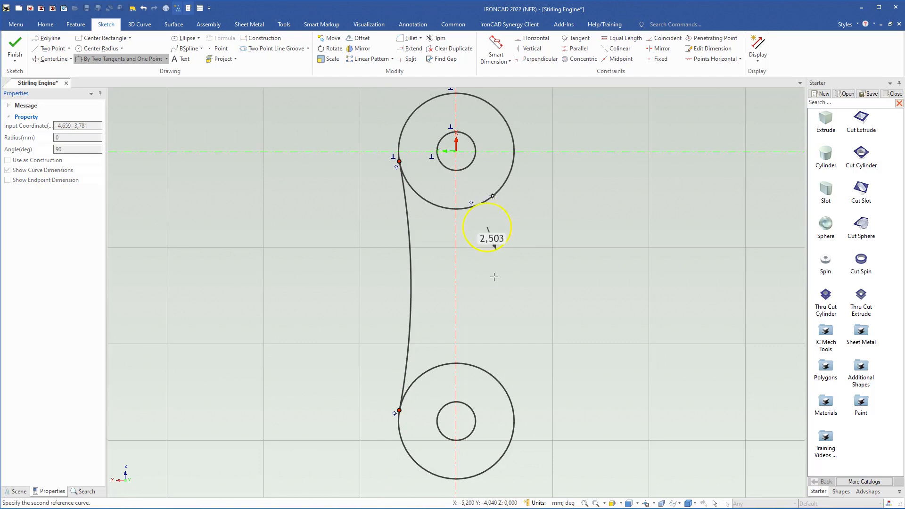
left_click(491, 372)
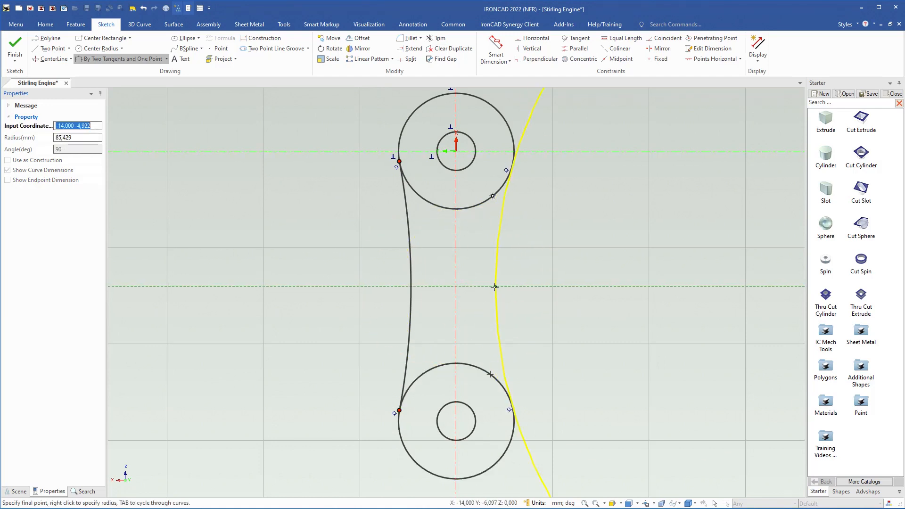
right_click(494, 280)
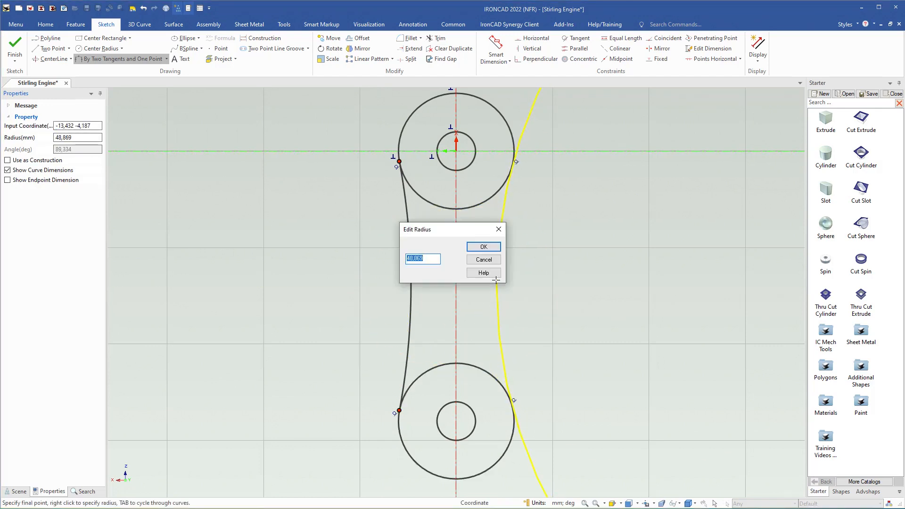
type("70")
key("Return")
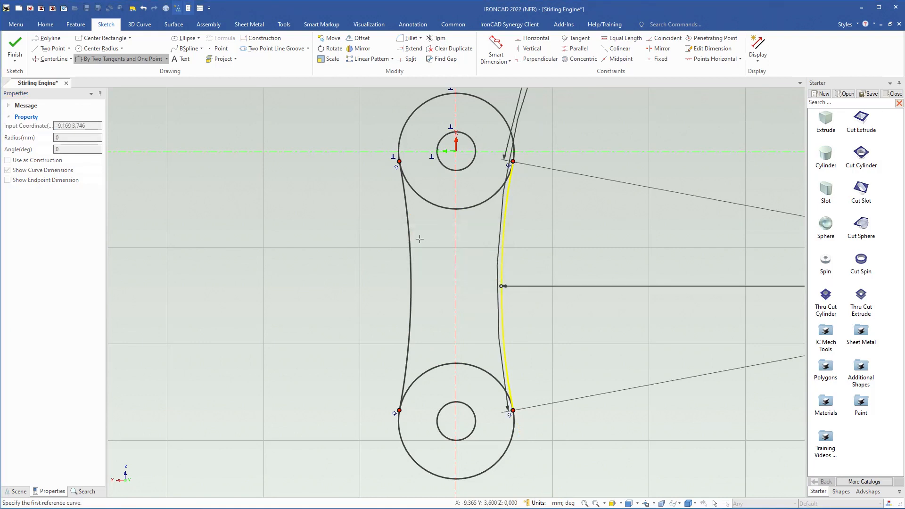
key("Escape")
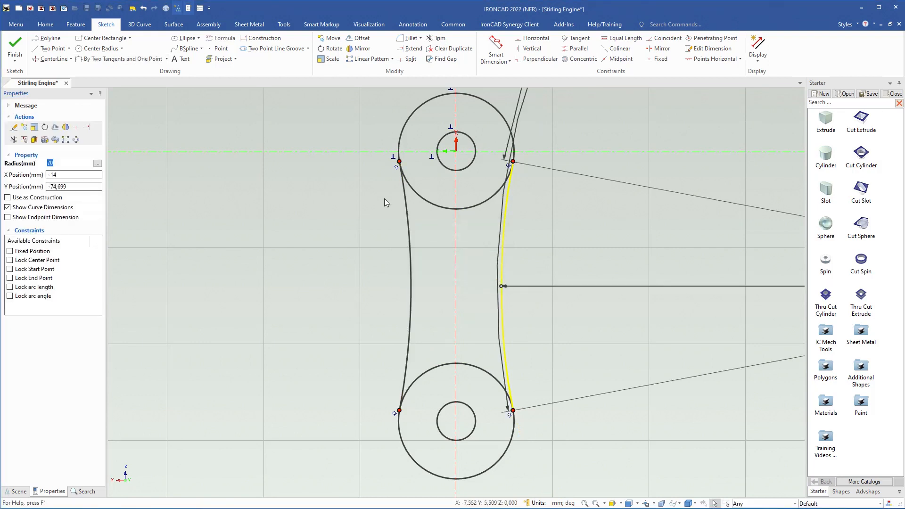
Trim the inner portions of both outer circles between the tangent arcs, and finish Part18's sketch
left_click(436, 39)
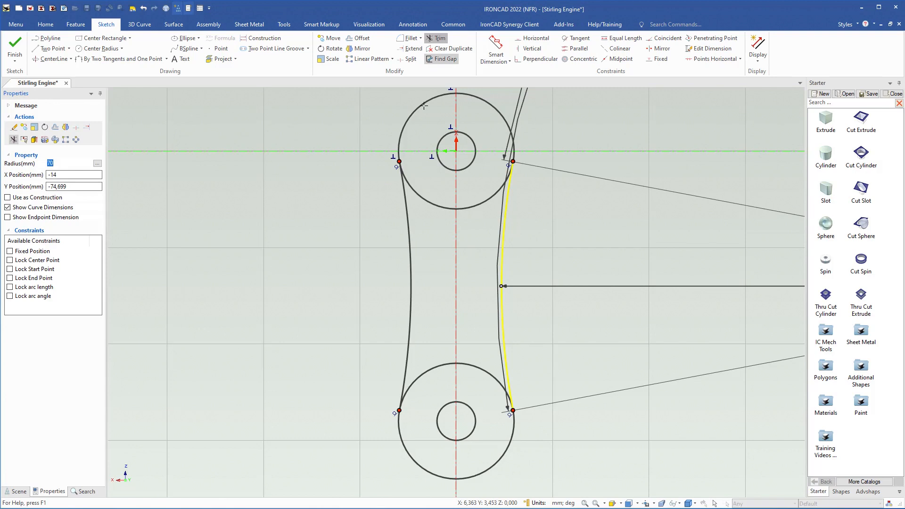
left_click(432, 204)
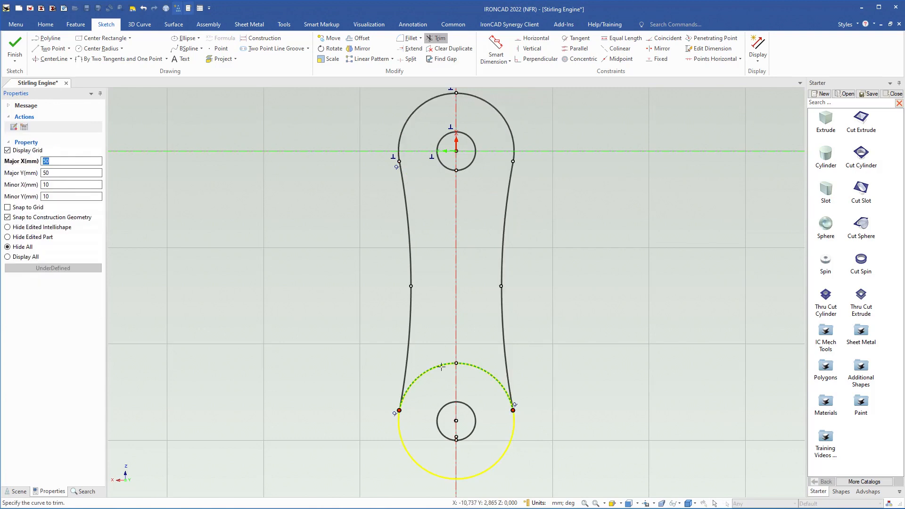
left_click(440, 365)
left_click(15, 45)
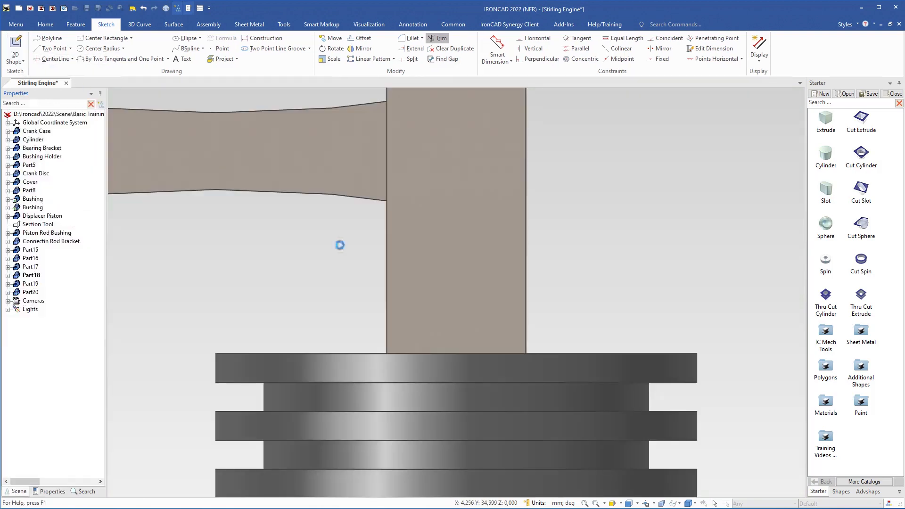
Review the reshaped link within the whole engine assembly and save the Stirling Engine scene
scroll(457, 292, "down", 5)
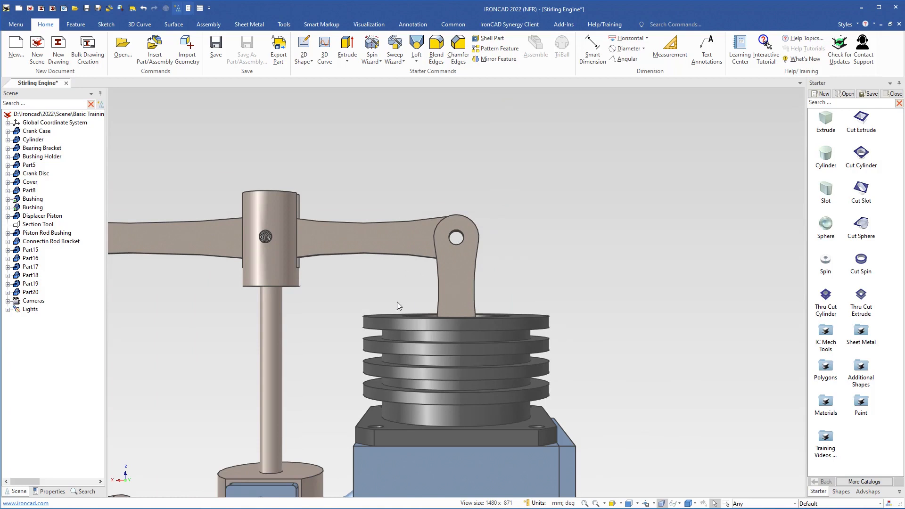
middle_click_drag(359, 309, 576, 335)
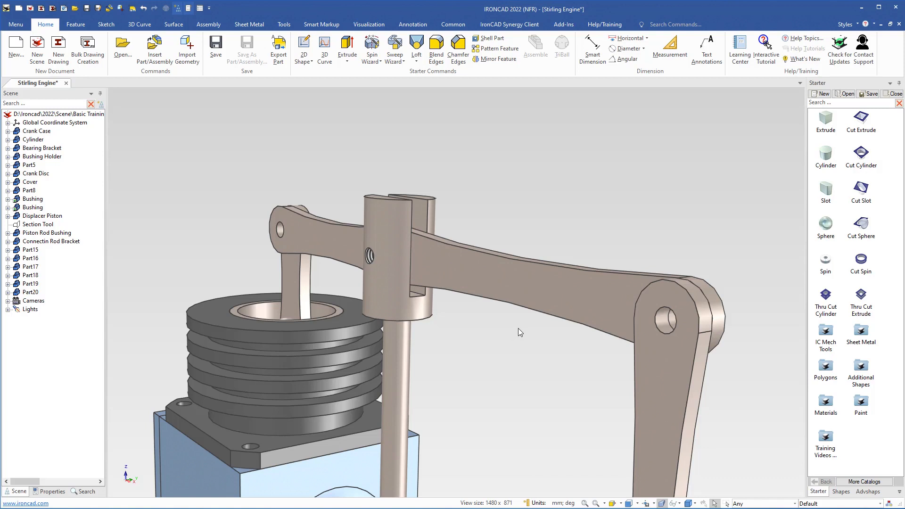
key("ctrl+7")
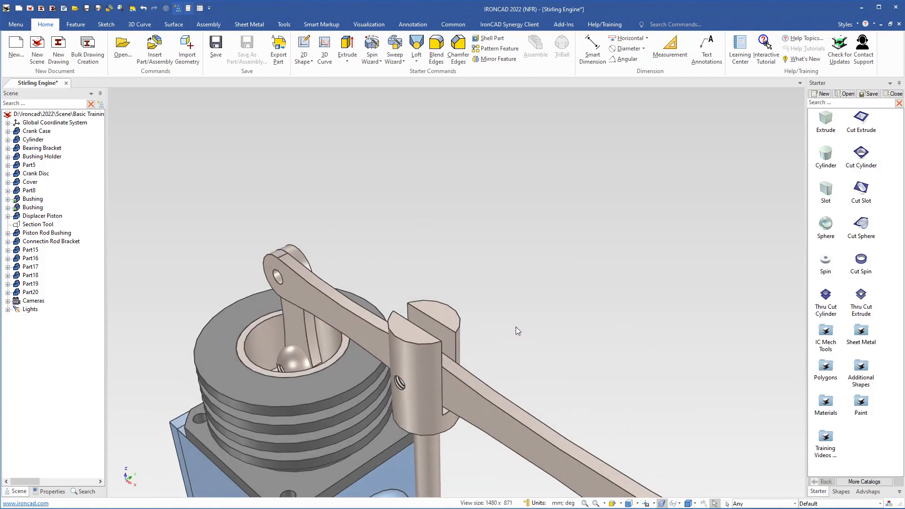
key("F8")
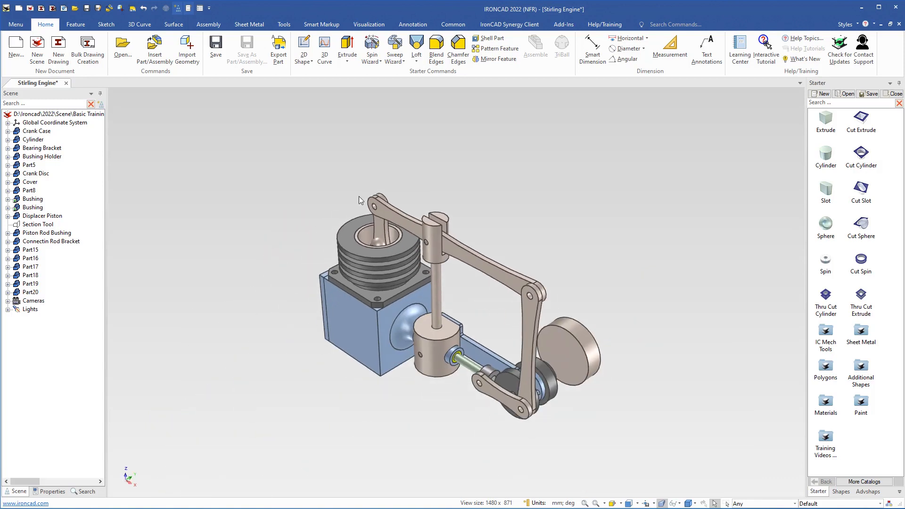
left_click(215, 47)
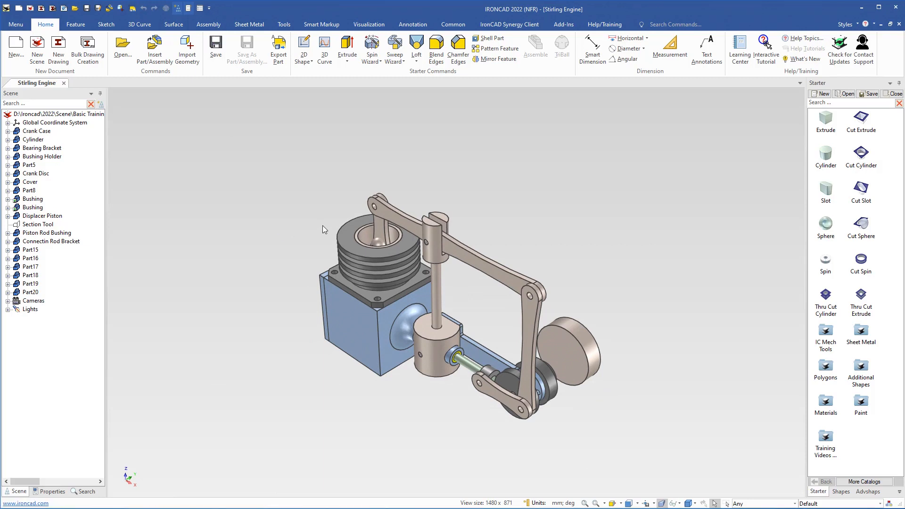